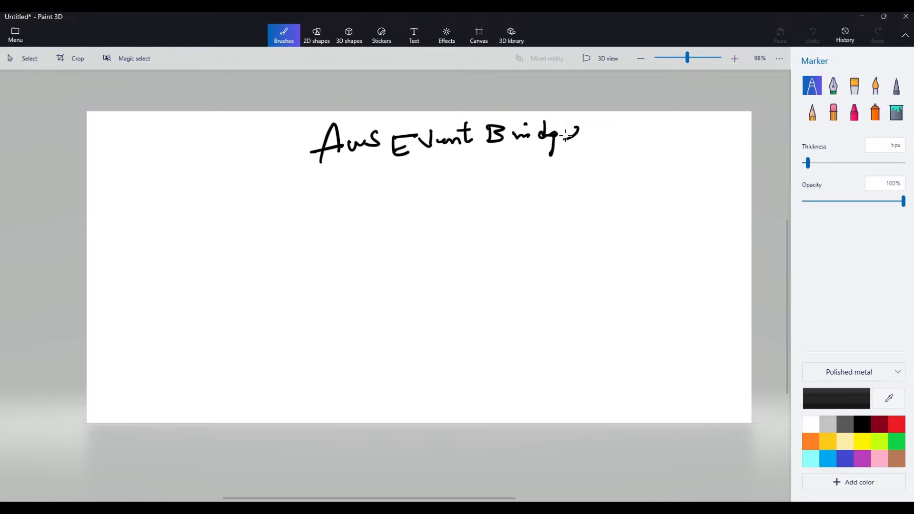
Underline the AWS Event Bridge title with a double line and handwrite the numbered headings "1 Event" and "2 Schedule" beneath it
mouse_move(412, 164)
mouse_down()
mouse_move(513, 157)
mouse_move(492, 166)
mouse_up()
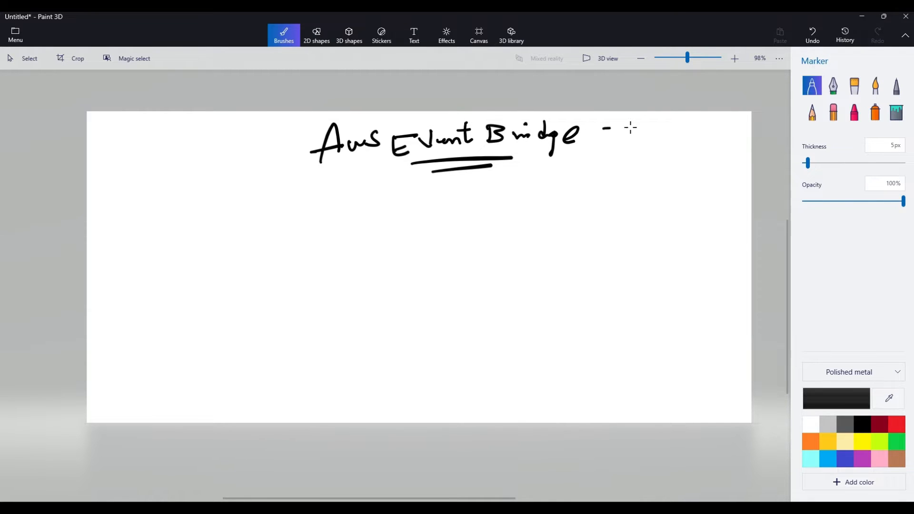
mouse_move(632, 128)
mouse_down()
mouse_move(641, 127)
mouse_move(622, 147)
mouse_up()
mouse_move(111, 185)
mouse_down()
mouse_move(110, 194)
mouse_move(103, 186)
mouse_move(157, 193)
mouse_move(160, 172)
mouse_up()
mouse_move(160, 181)
mouse_down()
mouse_move(190, 186)
mouse_move(218, 177)
mouse_up()
mouse_move(194, 177)
mouse_down()
mouse_move(218, 167)
mouse_move(257, 173)
mouse_move(237, 162)
mouse_up()
mouse_move(296, 160)
mouse_down()
mouse_move(281, 176)
mouse_move(305, 177)
mouse_up()
mouse_move(315, 156)
mouse_down()
mouse_move(317, 170)
mouse_move(331, 175)
mouse_up()
drag(341, 155, 362, 176)
mouse_move(362, 151)
mouse_down()
mouse_move(374, 170)
mouse_move(340, 186)
mouse_up()
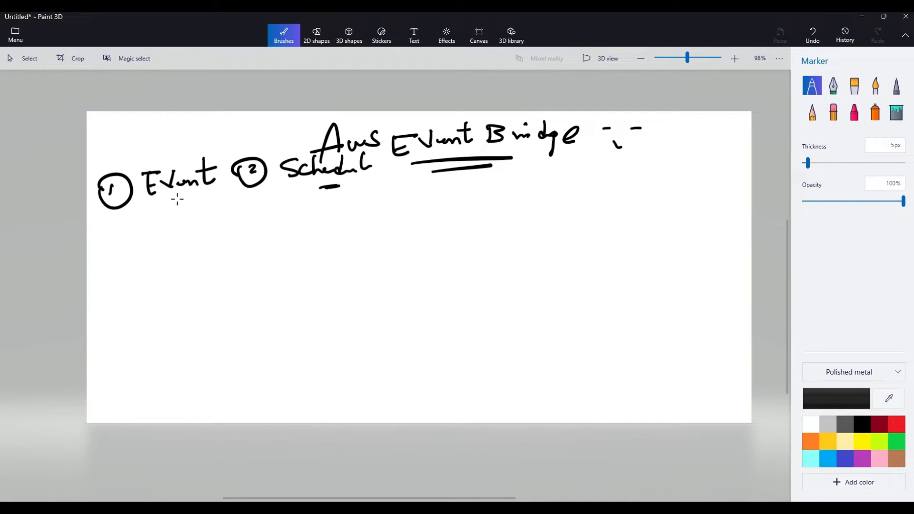
Handwrite the flow "EBS → GP3 → GP2 →" under the Event heading, with an arrow leading into it
mouse_move(177, 199)
mouse_down()
mouse_move(196, 218)
mouse_move(224, 205)
mouse_move(223, 228)
mouse_up()
drag(223, 227, 232, 215)
mouse_move(246, 206)
mouse_down()
mouse_move(246, 223)
mouse_move(263, 225)
mouse_up()
mouse_move(290, 213)
mouse_down()
mouse_move(336, 210)
mouse_move(342, 227)
mouse_move(368, 210)
mouse_move(358, 221)
mouse_move(405, 212)
mouse_up()
mouse_move(435, 190)
mouse_down()
mouse_move(435, 223)
mouse_move(439, 213)
mouse_move(460, 214)
mouse_up()
drag(465, 203, 486, 202)
mouse_move(479, 198)
mouse_down()
mouse_move(475, 209)
mouse_move(432, 222)
mouse_move(438, 213)
mouse_up()
drag(444, 211, 460, 219)
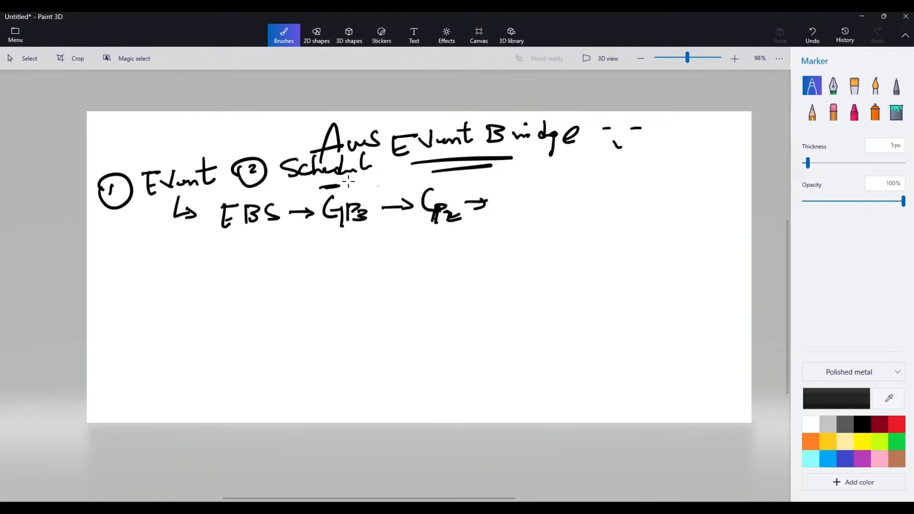
Mark GP3 with a cross and continue the flow with "Event Bridge", a curved arrow to "Lambda-F" and the label "Target"
drag(356, 200, 374, 187)
drag(362, 189, 376, 194)
mouse_move(509, 190)
mouse_down()
mouse_move(675, 186)
mouse_move(616, 223)
mouse_up()
mouse_move(487, 231)
mouse_down()
mouse_move(510, 243)
mouse_move(602, 221)
mouse_up()
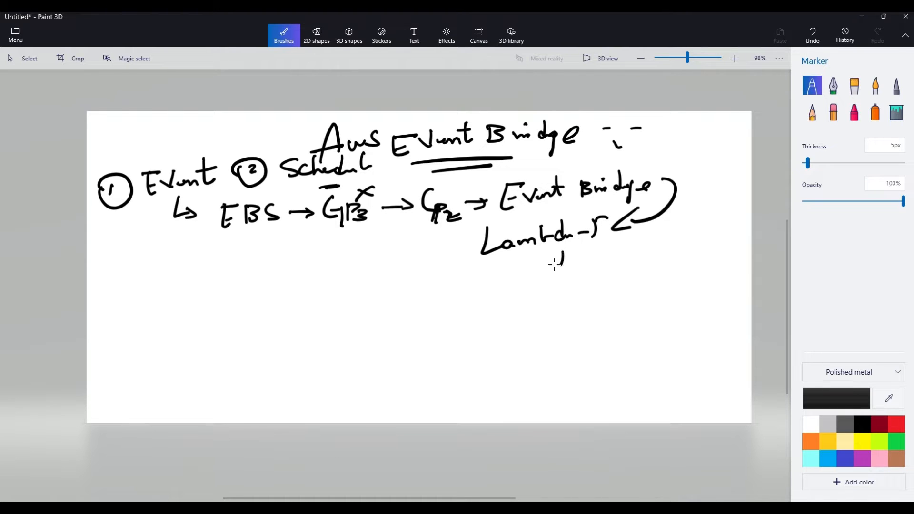
drag(530, 260, 620, 257)
drag(611, 248, 633, 245)
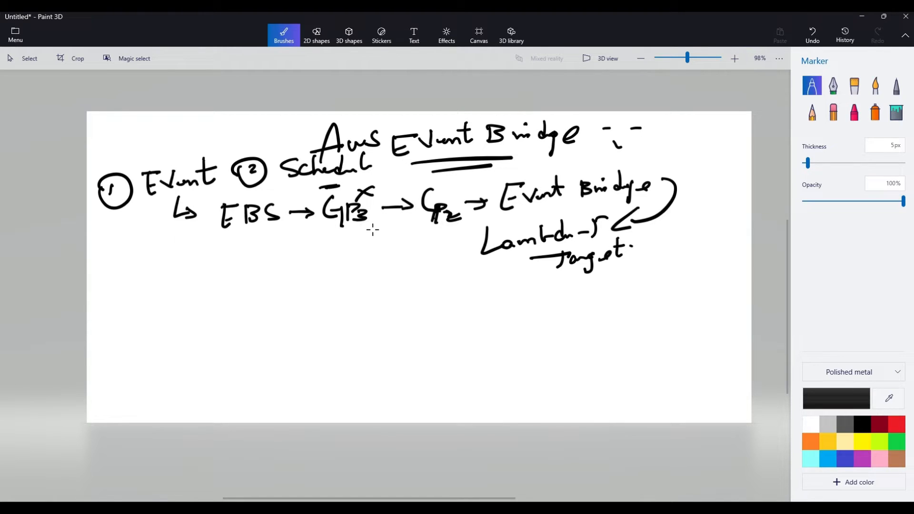
Branch an arrow from GP3 to the word "Event", link it up to Event Bridge and reinforce the arrow towards Lambda
mouse_move(353, 232)
mouse_down()
mouse_move(387, 247)
mouse_move(382, 254)
mouse_move(395, 271)
mouse_move(409, 270)
mouse_up()
drag(394, 251, 408, 250)
drag(395, 261, 449, 265)
mouse_move(441, 248)
mouse_down()
mouse_move(469, 250)
mouse_move(518, 213)
mouse_move(520, 227)
mouse_up()
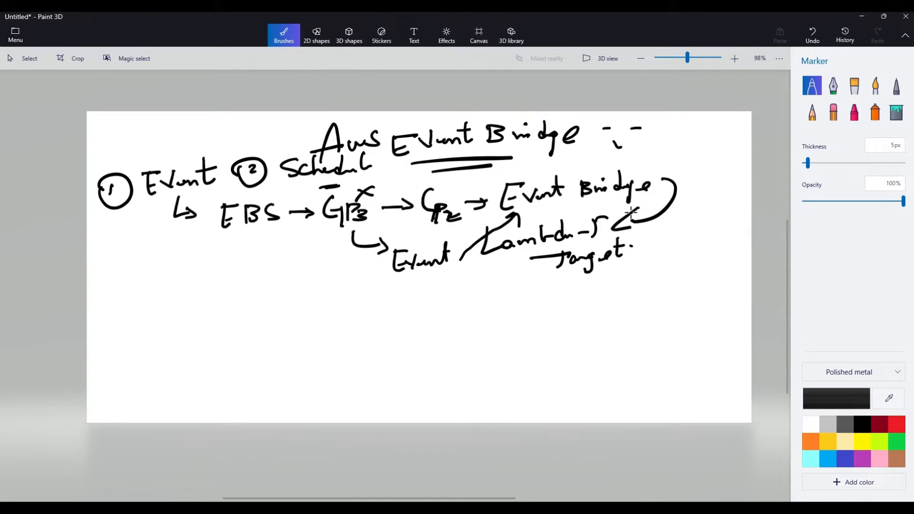
drag(636, 209, 632, 232)
Draw an arrow from Lambda to "30 Sec", write "Del GP3" below it, and circle and cross GP3
mouse_move(513, 267)
mouse_down()
mouse_move(391, 294)
mouse_move(414, 301)
mouse_up()
drag(309, 287, 310, 301)
mouse_move(320, 288)
mouse_down()
mouse_move(343, 295)
mouse_move(375, 285)
mouse_up()
drag(357, 297, 372, 296)
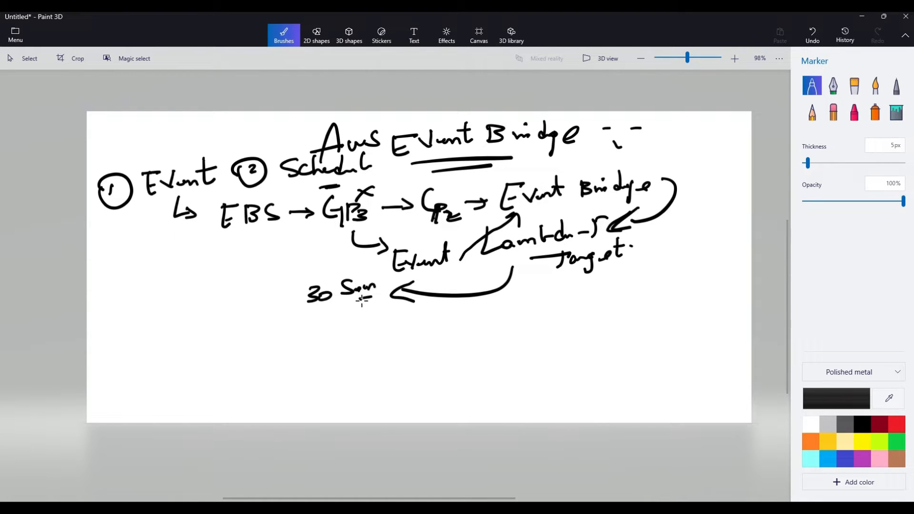
mouse_move(314, 319)
mouse_down()
mouse_move(306, 335)
mouse_move(351, 330)
mouse_move(384, 340)
mouse_move(399, 324)
mouse_move(393, 342)
mouse_up()
drag(373, 351, 394, 347)
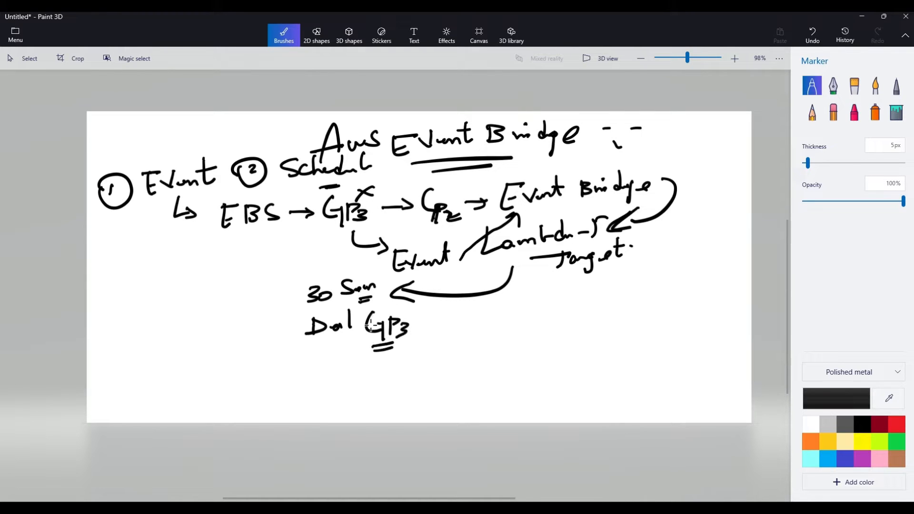
mouse_move(377, 309)
mouse_down()
mouse_move(360, 329)
mouse_move(374, 312)
mouse_move(433, 328)
mouse_up()
drag(434, 317, 418, 334)
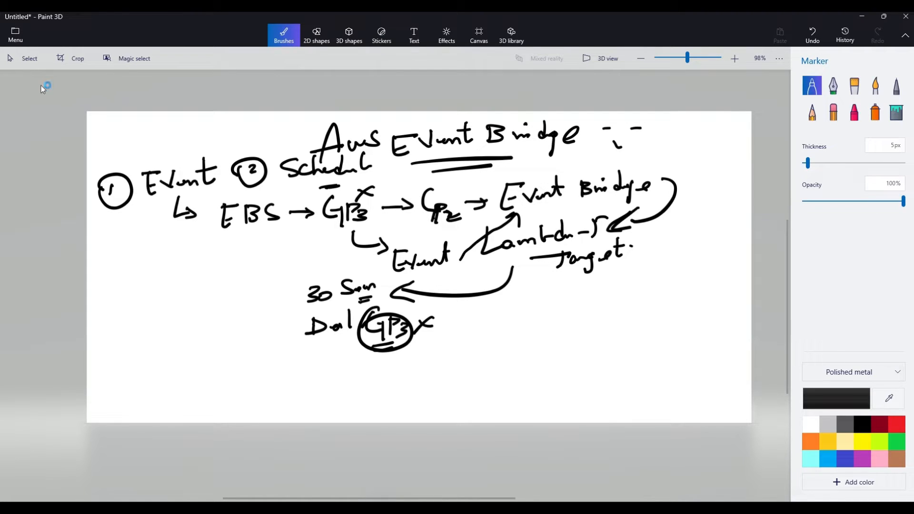
Select the whole diagram area below the title line and delete it
click(24, 58)
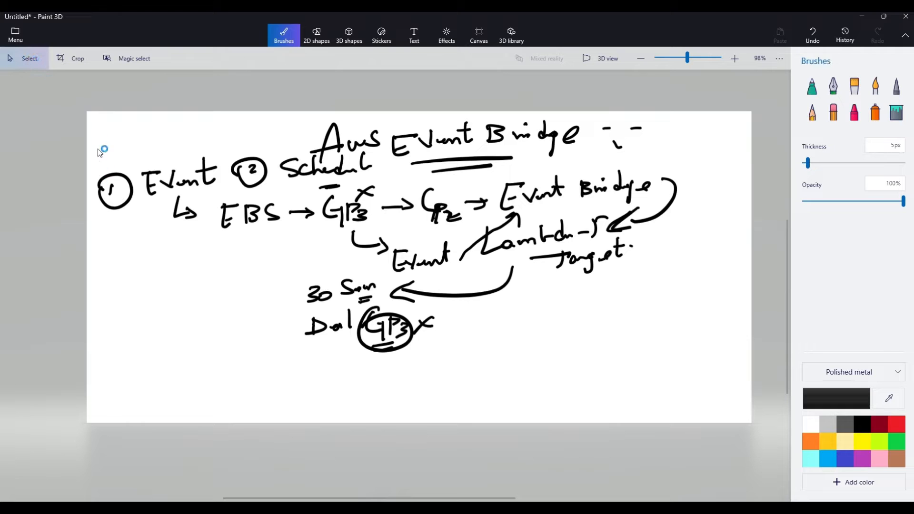
mouse_move(98, 149)
mouse_down()
mouse_move(100, 164)
mouse_move(431, 385)
mouse_move(705, 441)
mouse_move(729, 405)
mouse_up()
key(Delete)
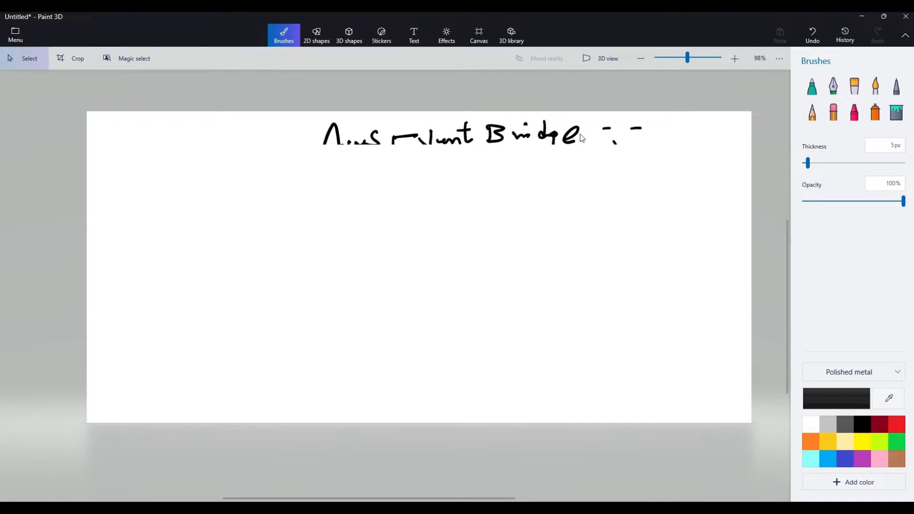
Handwrite a circled number 2 followed by an underlined "IAM" heading with the Marker
click(812, 95)
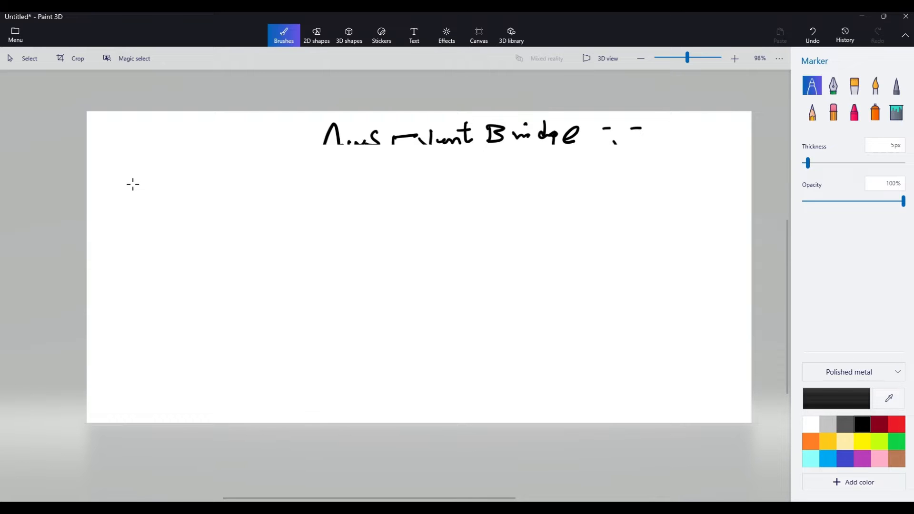
mouse_move(97, 179)
mouse_down()
mouse_move(100, 188)
mouse_move(96, 181)
mouse_up()
drag(136, 165, 135, 188)
drag(147, 184, 165, 176)
drag(177, 172, 194, 179)
drag(169, 187, 187, 187)
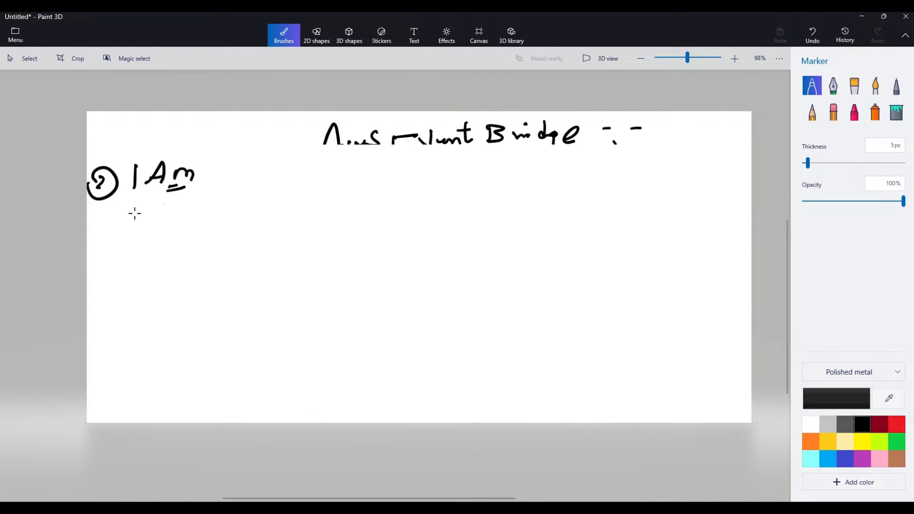
Draw a circled A pointing to "IAM User", connected by arrows in both directions with "Permission Bond" below
mouse_move(106, 225)
mouse_down()
mouse_move(98, 244)
mouse_move(117, 244)
mouse_up()
mouse_move(100, 236)
mouse_down()
mouse_move(157, 242)
mouse_move(194, 222)
mouse_move(196, 235)
mouse_move(231, 223)
mouse_up()
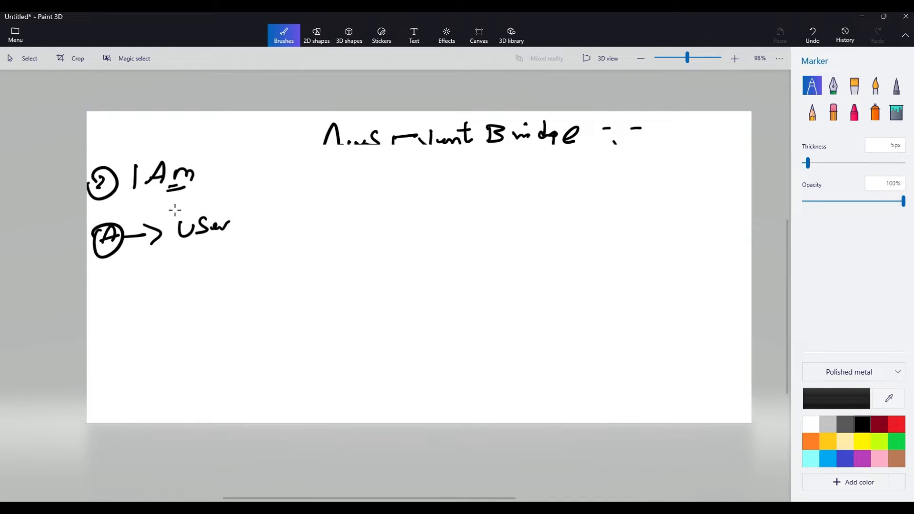
mouse_move(178, 204)
mouse_down()
mouse_move(178, 215)
mouse_move(220, 212)
mouse_move(213, 278)
mouse_move(224, 290)
mouse_up()
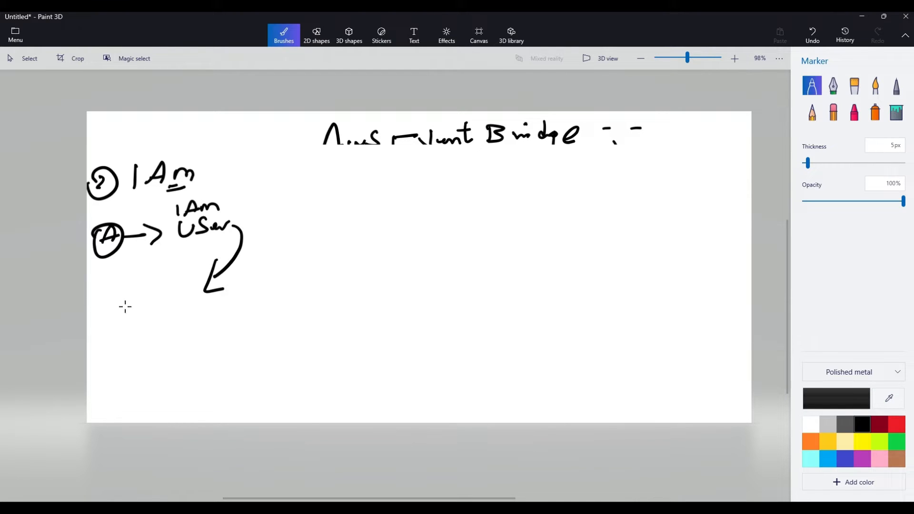
mouse_move(113, 299)
mouse_down()
mouse_move(111, 325)
mouse_move(147, 304)
mouse_move(192, 302)
mouse_up()
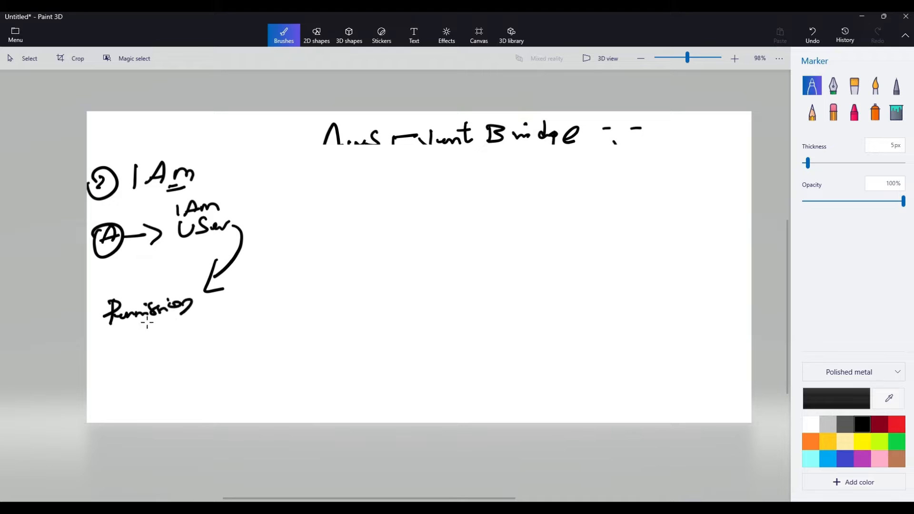
mouse_move(115, 327)
mouse_down()
mouse_move(114, 342)
mouse_move(174, 333)
mouse_up()
mouse_move(181, 284)
mouse_down()
mouse_move(206, 241)
mouse_move(215, 253)
mouse_up()
Draw an arrow from IAM User to the handwritten, partly underlined text "ADFAX"
drag(261, 210, 315, 213)
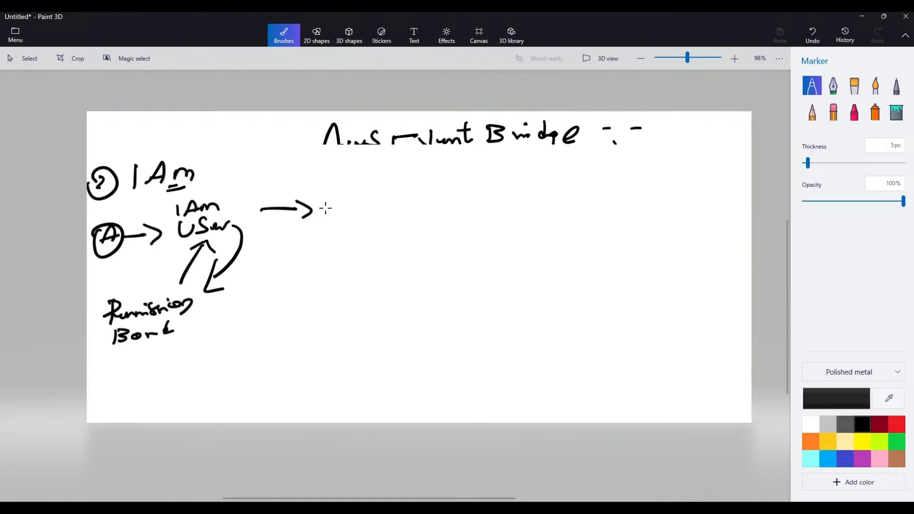
drag(324, 222, 340, 206)
mouse_move(344, 199)
mouse_down()
mouse_move(345, 216)
mouse_move(368, 213)
mouse_up()
mouse_move(366, 206)
mouse_down()
mouse_move(394, 210)
mouse_move(368, 225)
mouse_move(379, 224)
mouse_up()
drag(399, 190, 413, 205)
drag(416, 189, 403, 204)
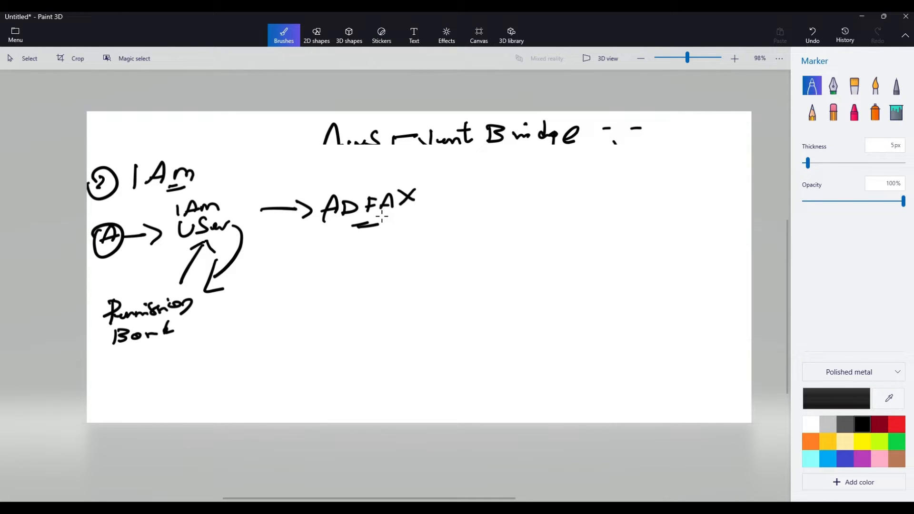
click(425, 196)
Handwrite "10 Sec" and "SSM" below ADFAX, with an arrow up to an underlined "Perm. B" and strokes beside it
drag(332, 262, 330, 284)
drag(342, 265, 361, 285)
drag(366, 280, 378, 285)
drag(411, 253, 409, 271)
drag(416, 266, 472, 256)
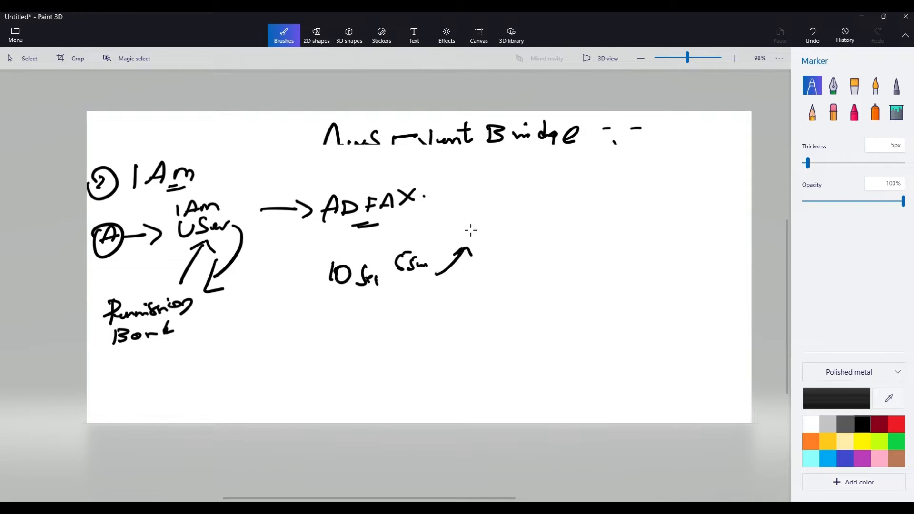
mouse_move(473, 208)
mouse_down()
mouse_move(471, 226)
mouse_move(476, 217)
mouse_move(520, 226)
mouse_up()
click(509, 221)
drag(498, 231, 515, 234)
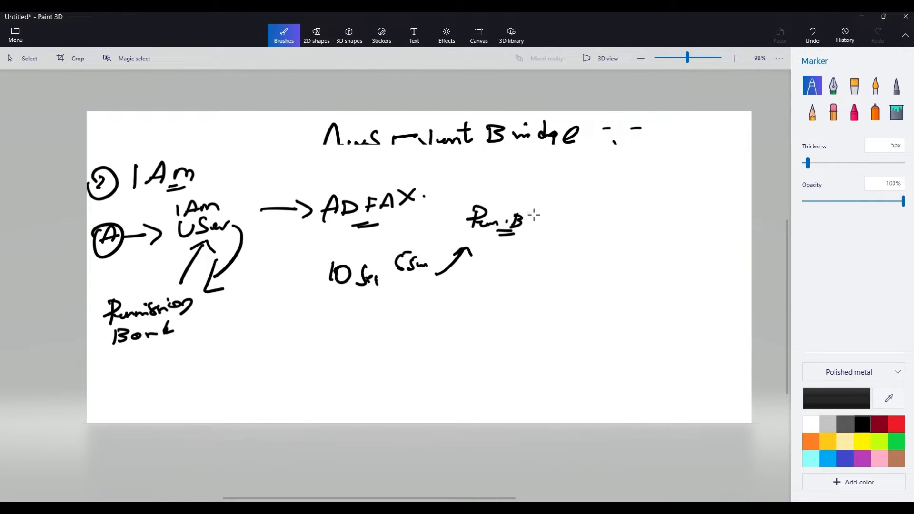
mouse_move(563, 182)
mouse_down()
mouse_move(566, 200)
mouse_move(603, 200)
mouse_up()
drag(577, 205, 601, 204)
drag(574, 210, 603, 210)
Select the IAM diagram on the canvas and delete it
click(19, 58)
drag(97, 148, 710, 414)
key(Delete)
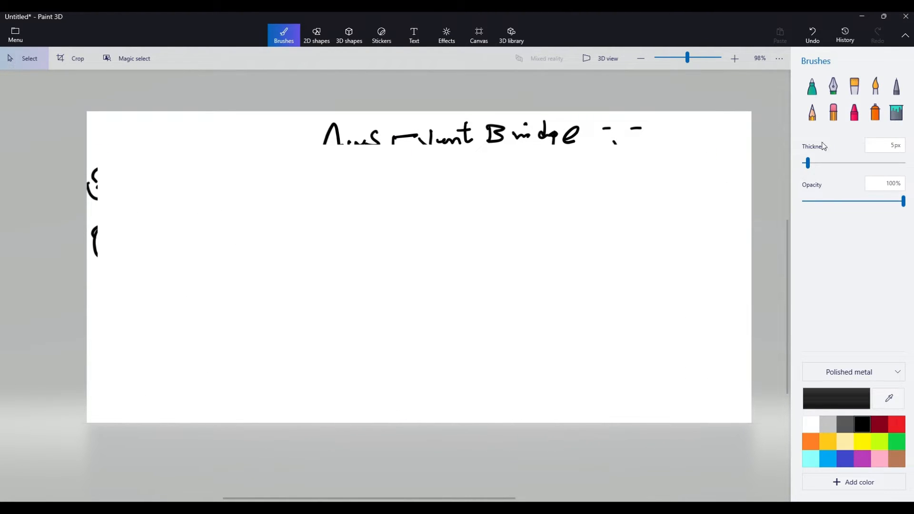
Handwrite an underlined "Schedule" heading below the title with the Marker, with "CronJOB" and a bracket beneath it
click(814, 92)
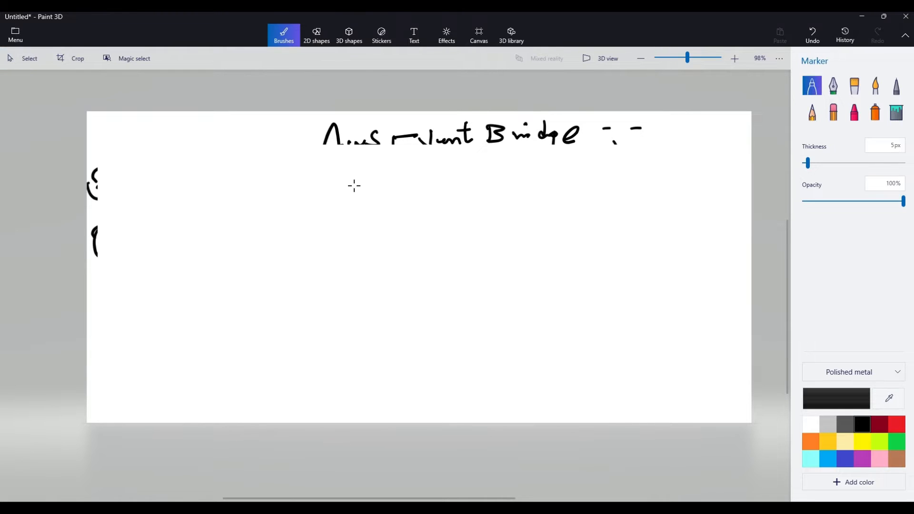
mouse_move(343, 169)
mouse_down()
mouse_move(320, 191)
mouse_move(415, 182)
mouse_up()
mouse_move(418, 160)
mouse_down()
mouse_move(424, 181)
mouse_move(436, 171)
mouse_move(433, 189)
mouse_move(475, 172)
mouse_up()
drag(483, 173, 485, 184)
mouse_move(275, 229)
mouse_down()
mouse_move(276, 254)
mouse_move(293, 237)
mouse_move(335, 237)
mouse_move(338, 252)
mouse_move(346, 231)
mouse_up()
drag(355, 233, 374, 232)
mouse_move(397, 215)
mouse_down()
mouse_move(404, 229)
mouse_move(390, 255)
mouse_up()
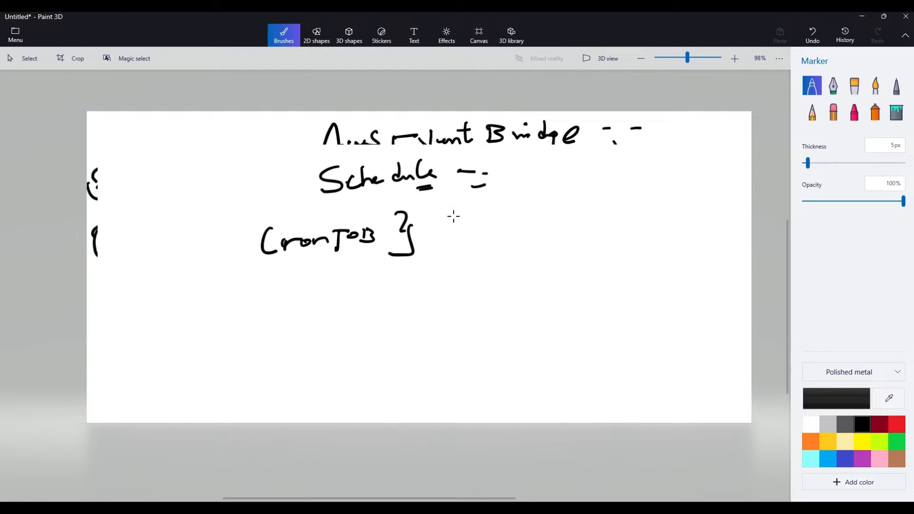
Handwrite "5 min" beside CronJOB, with an arrow to "Instanz (or)" and "Volume" below
mouse_move(469, 213)
mouse_down()
mouse_move(469, 233)
mouse_move(498, 210)
mouse_up()
mouse_move(494, 226)
mouse_down()
mouse_move(600, 223)
mouse_move(623, 196)
mouse_up()
drag(599, 223, 645, 213)
mouse_move(654, 184)
mouse_down()
mouse_move(657, 204)
mouse_move(681, 205)
mouse_up()
drag(651, 192, 663, 194)
drag(685, 202, 702, 210)
drag(638, 228, 655, 237)
drag(636, 221, 602, 284)
mouse_move(594, 260)
mouse_down()
mouse_move(607, 260)
mouse_move(602, 284)
mouse_up()
mouse_move(602, 280)
mouse_down()
mouse_move(604, 265)
mouse_move(707, 268)
mouse_up()
click(705, 270)
click(711, 275)
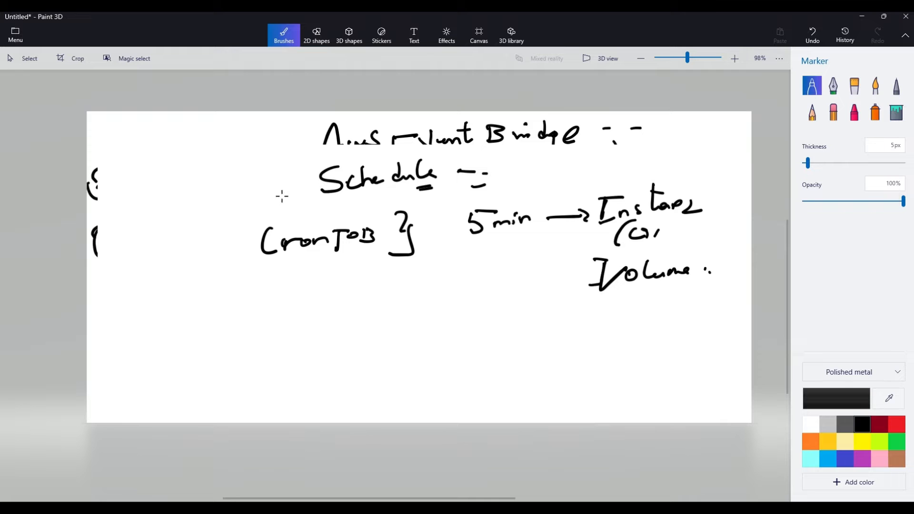
Switch to the AWS console in the browser, search for "cloudwatch" and open CloudWatch in a new tab
key(alt+Tab)
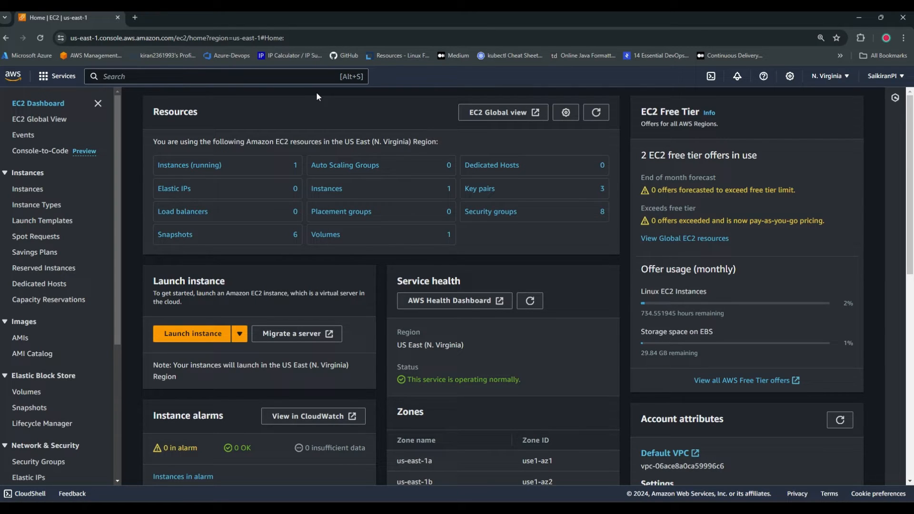
click(217, 76)
text(cloudwatch)
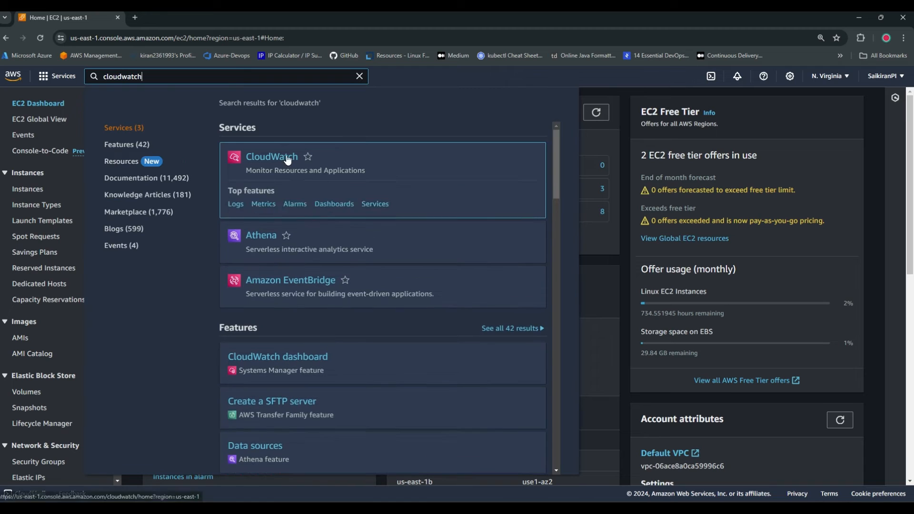
right_click(294, 157)
click(324, 163)
click(175, 19)
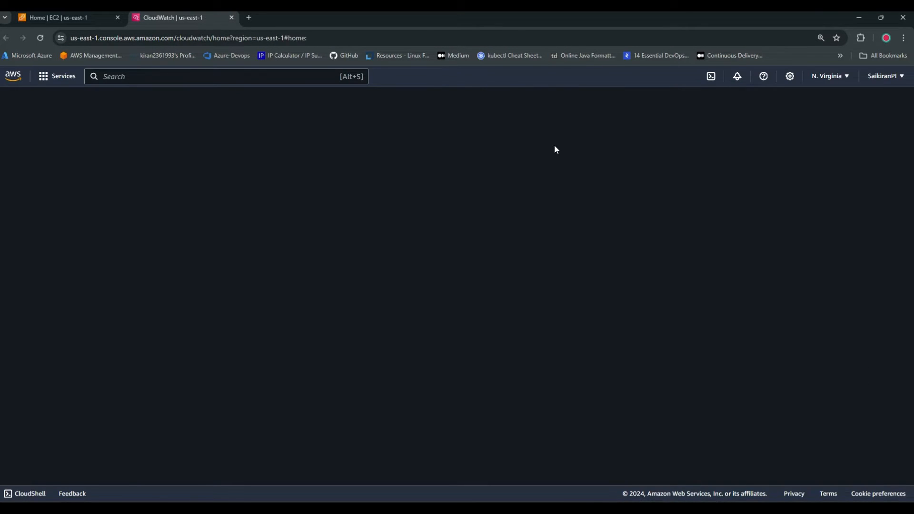
click(80, 19)
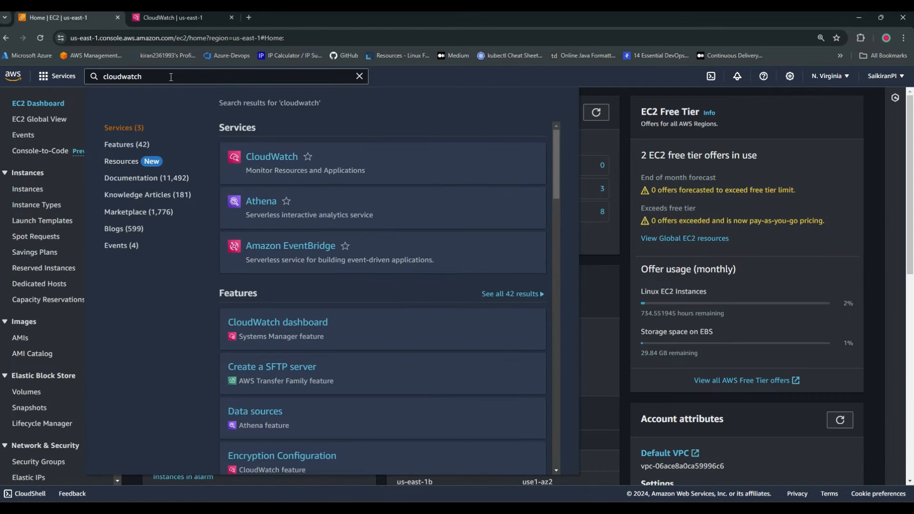
click(360, 77)
click(175, 18)
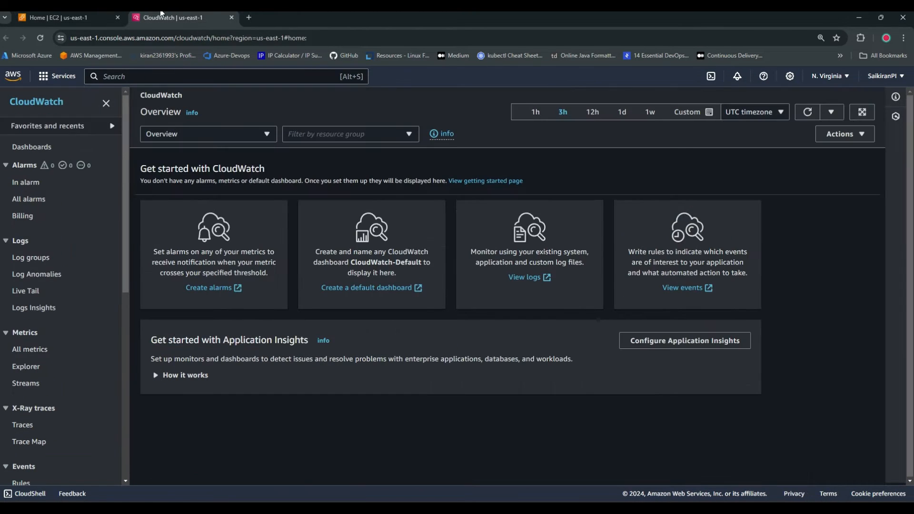
Open the event Rules page from CloudWatch and dismiss the notice banner in EventBridge
scroll(50, 327, down, 4)
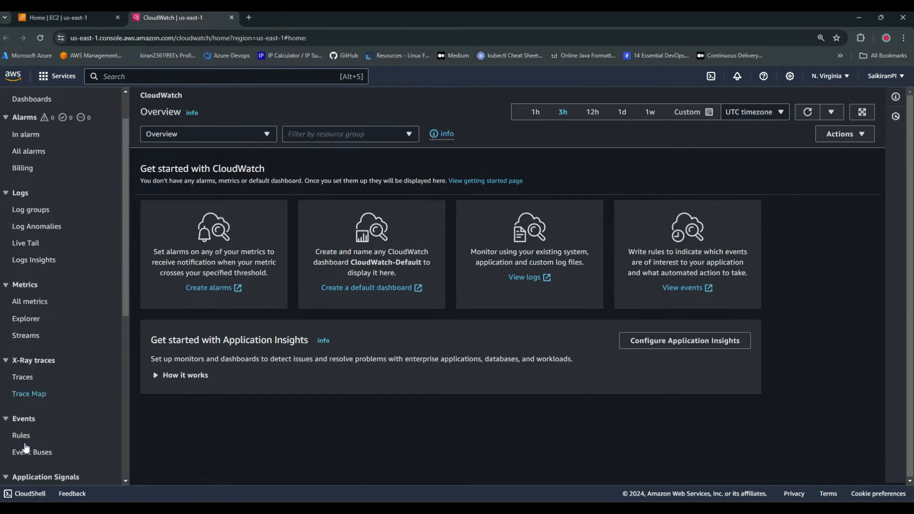
click(22, 293)
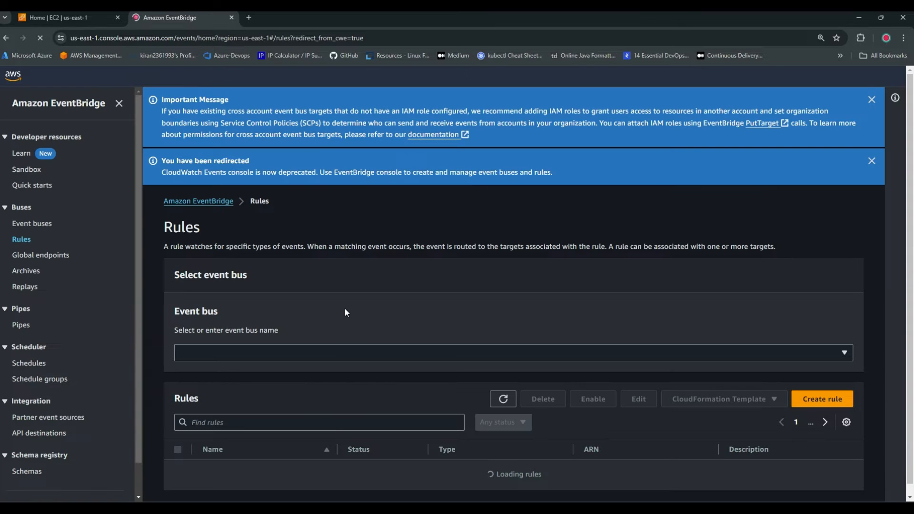
click(872, 100)
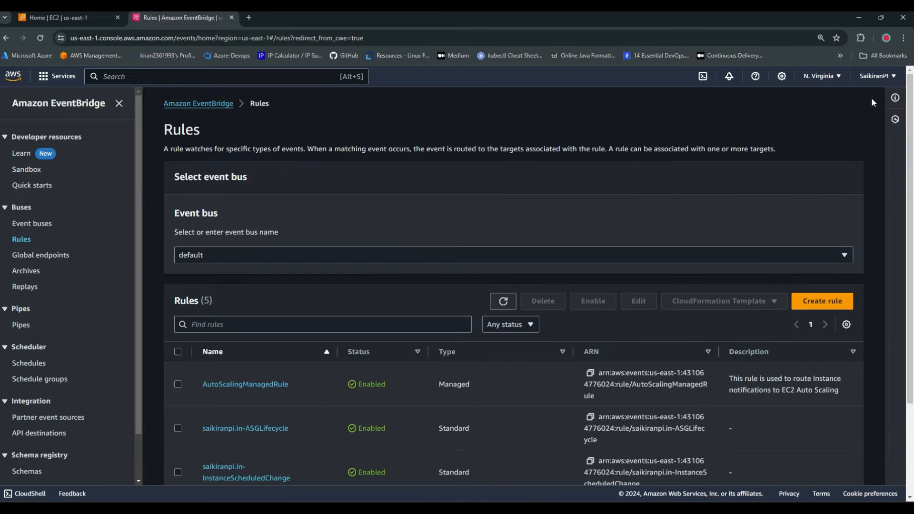
Start a new EventBridge rule named "delete-disk" with the rule type Rule with an event pattern
click(822, 302)
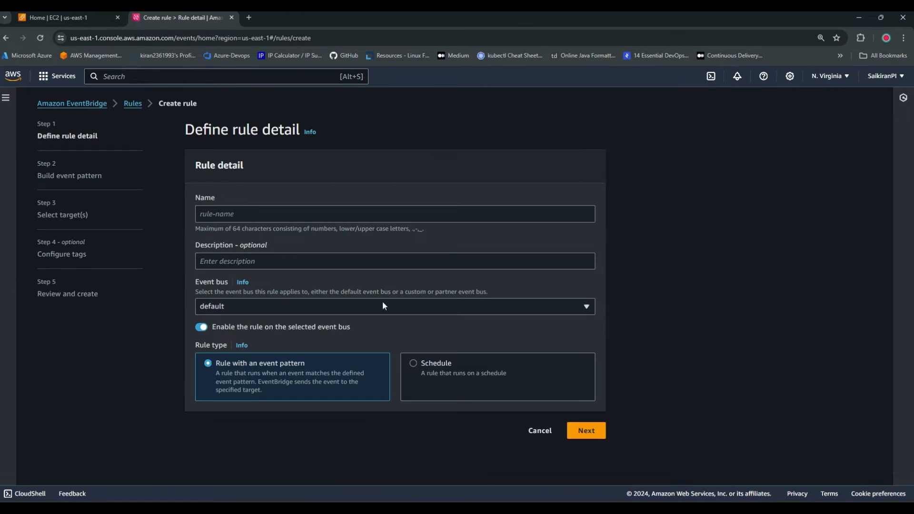
click(243, 211)
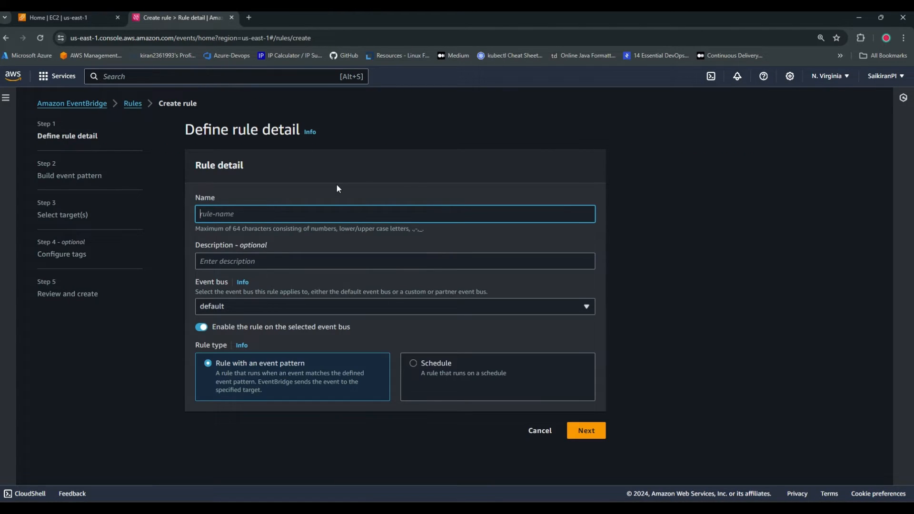
text(delete-disk-)
key(BackSpace)
click(267, 382)
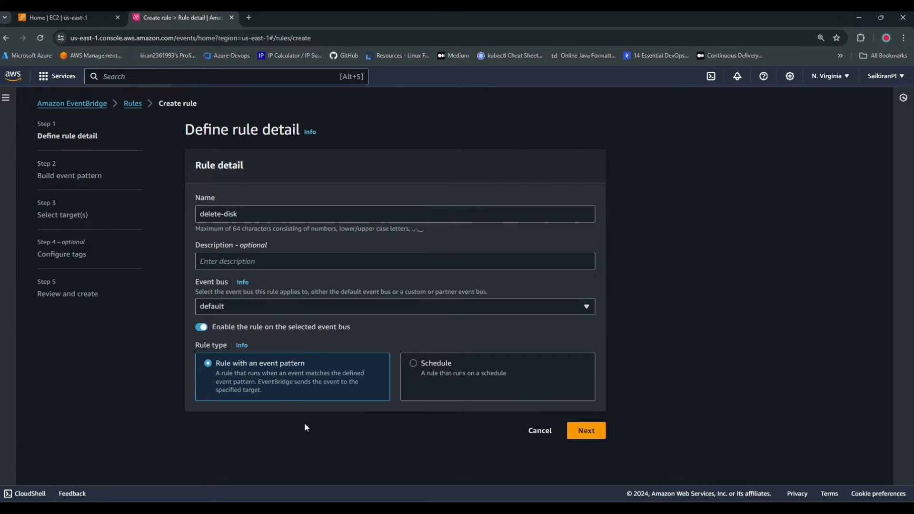
Continue to building the event pattern and choose AWS services as the event source with EC2 as the AWS service
click(585, 431)
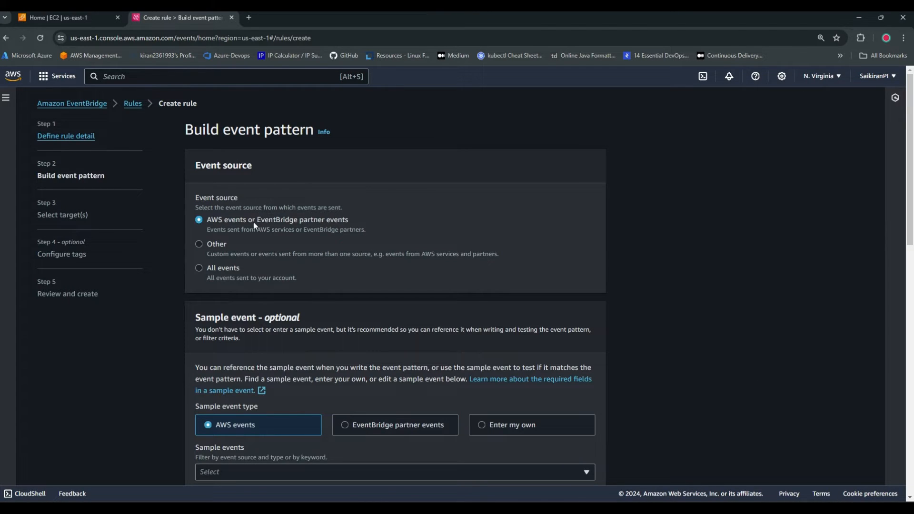
scroll(272, 226, down, 1)
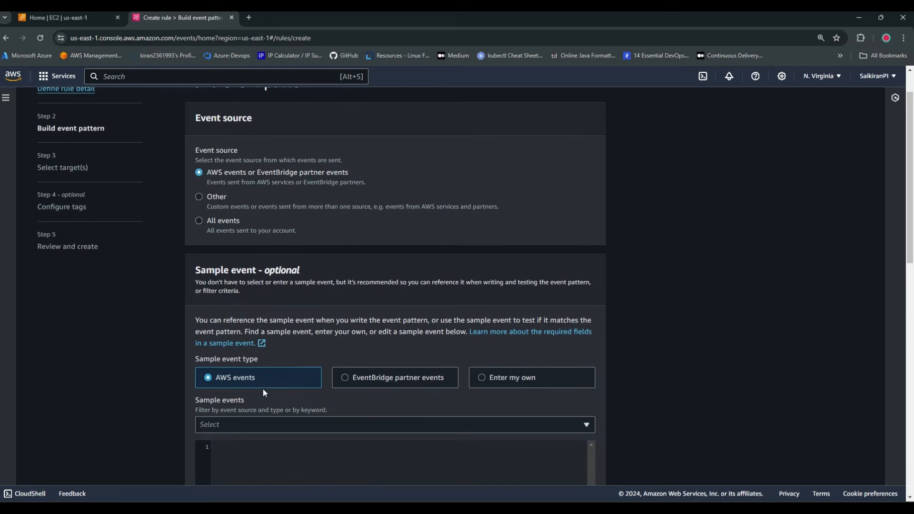
scroll(280, 273, down, 1)
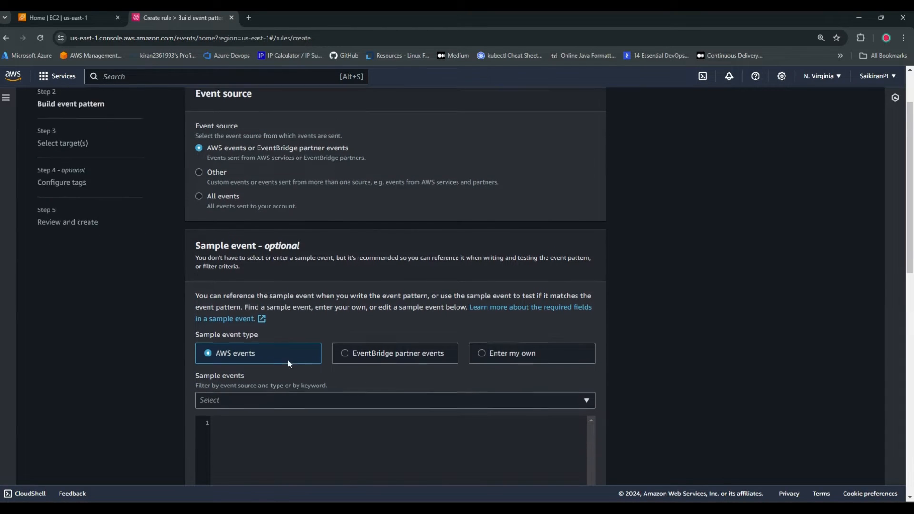
scroll(307, 396, down, 7)
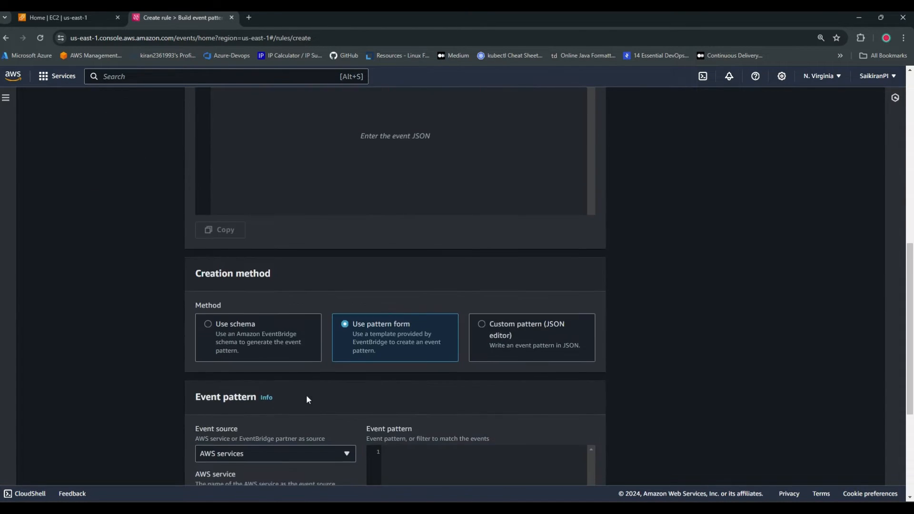
scroll(306, 396, up, 1)
scroll(307, 400, down, 3)
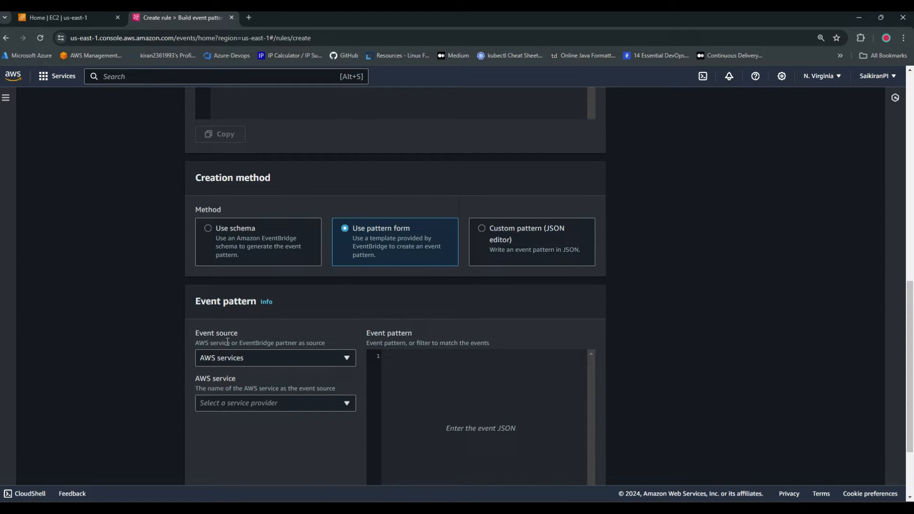
click(261, 358)
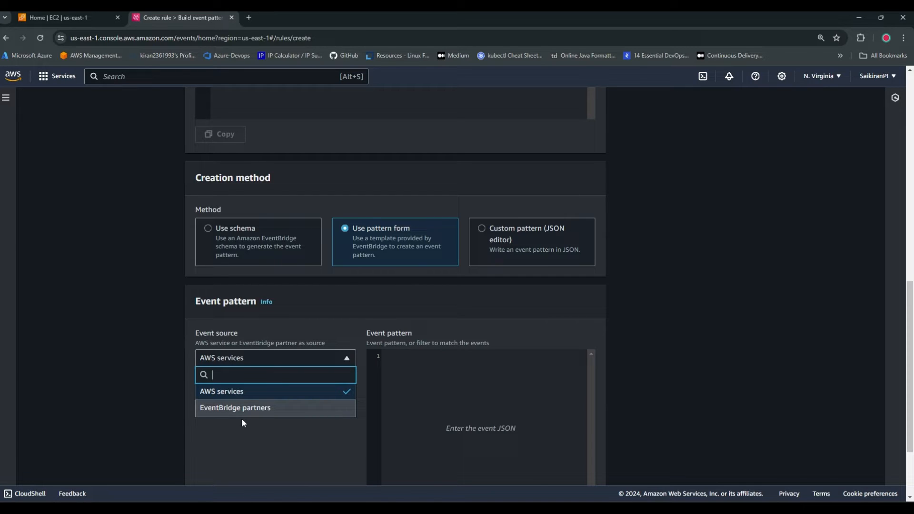
click(240, 393)
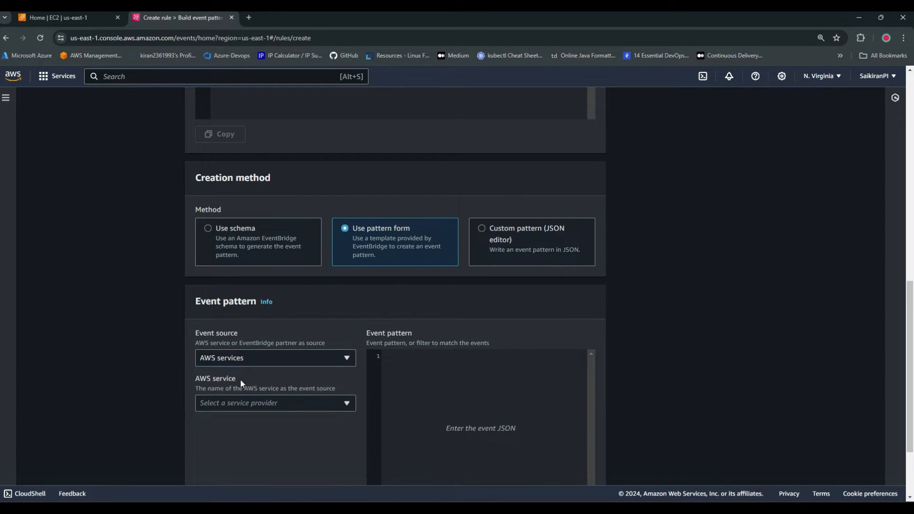
click(273, 403)
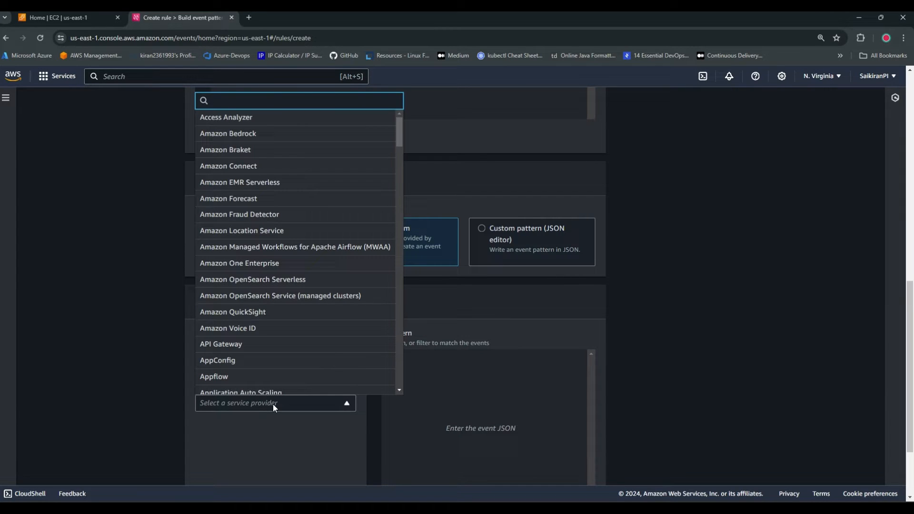
text(ec2)
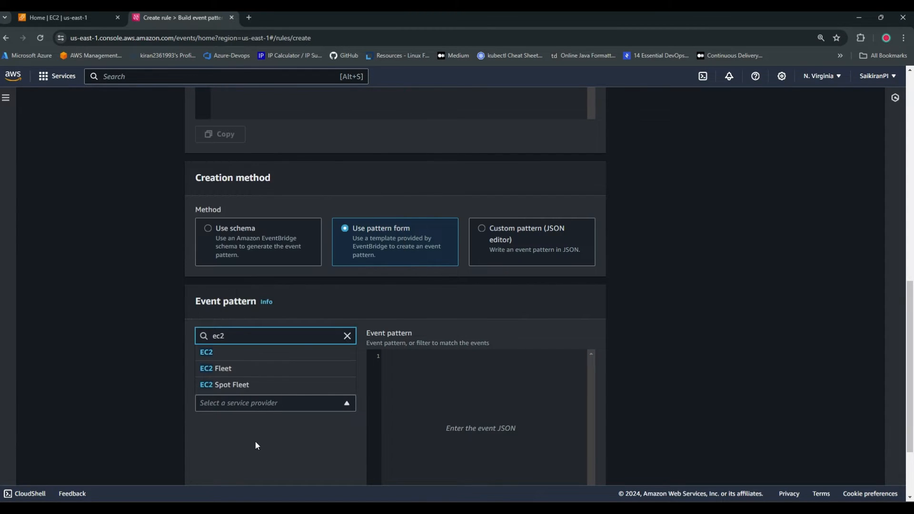
click(231, 352)
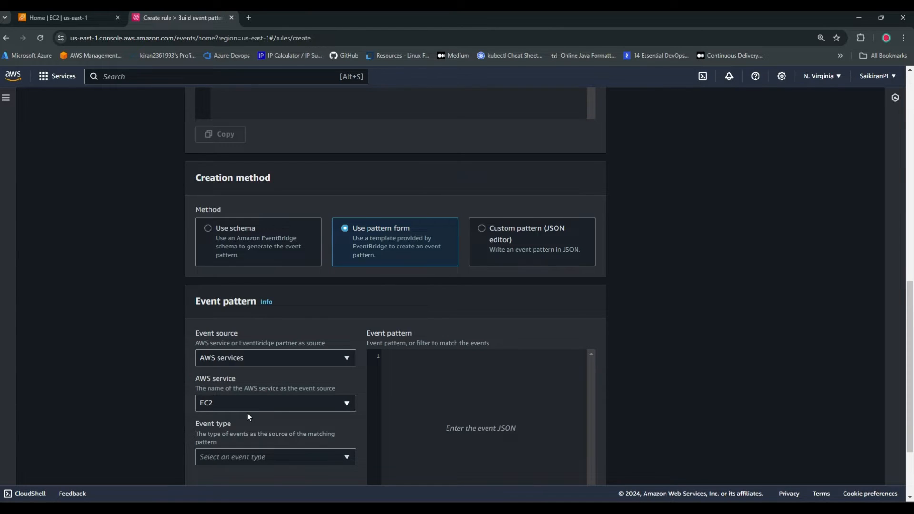
Set the event type of the EC2 event pattern to EBS Volume Notification
scroll(252, 419, down, 3)
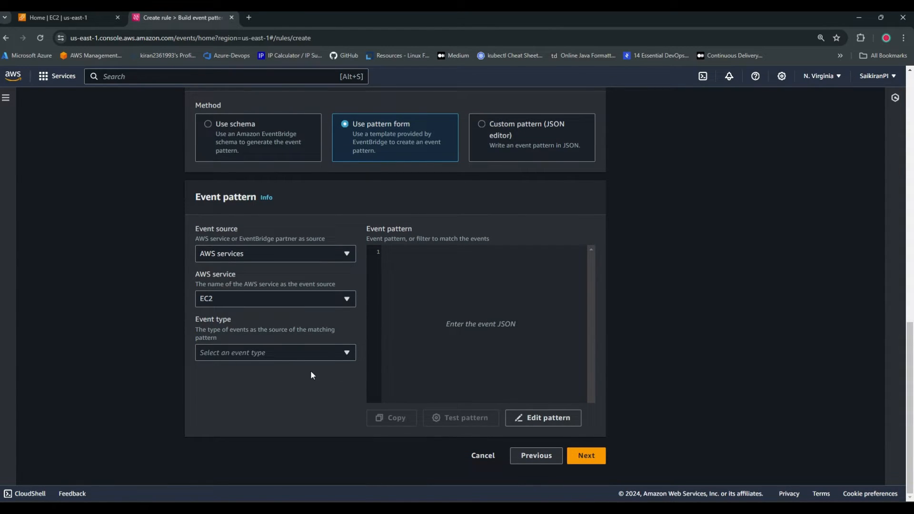
click(261, 350)
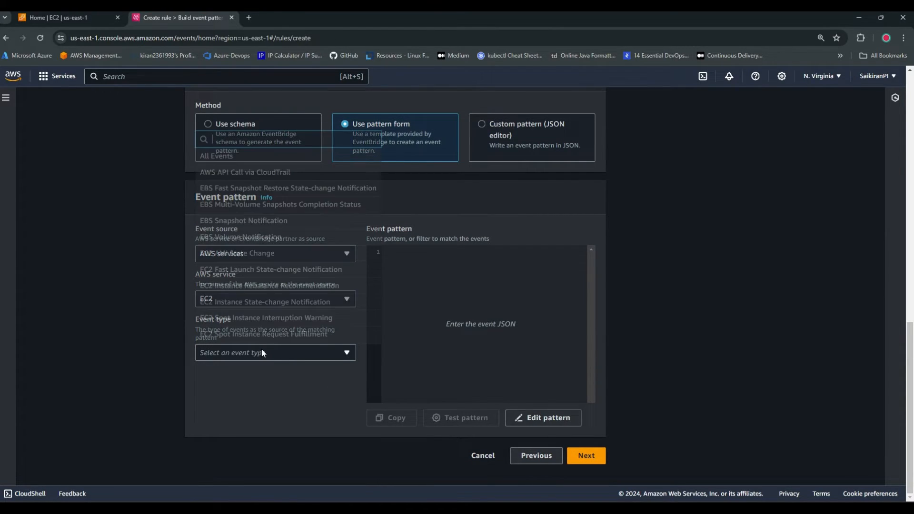
text(vol)
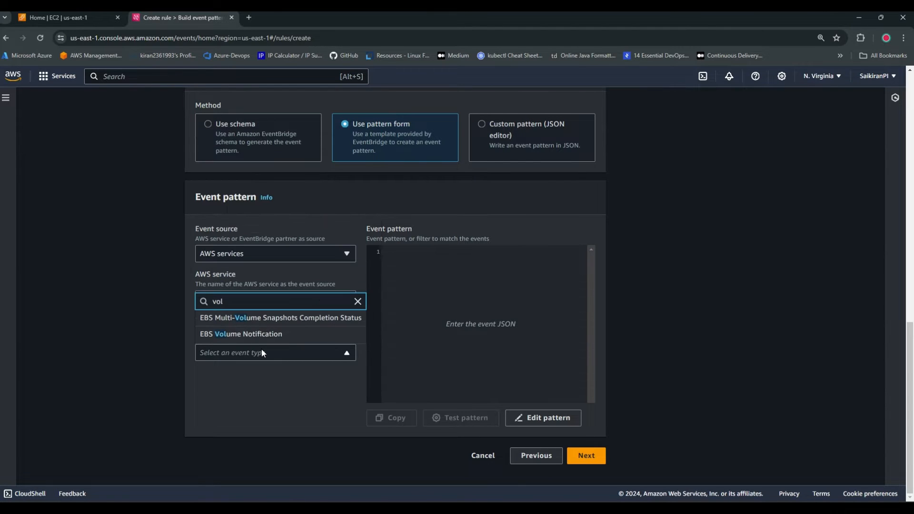
click(263, 335)
scroll(263, 411, down, 1)
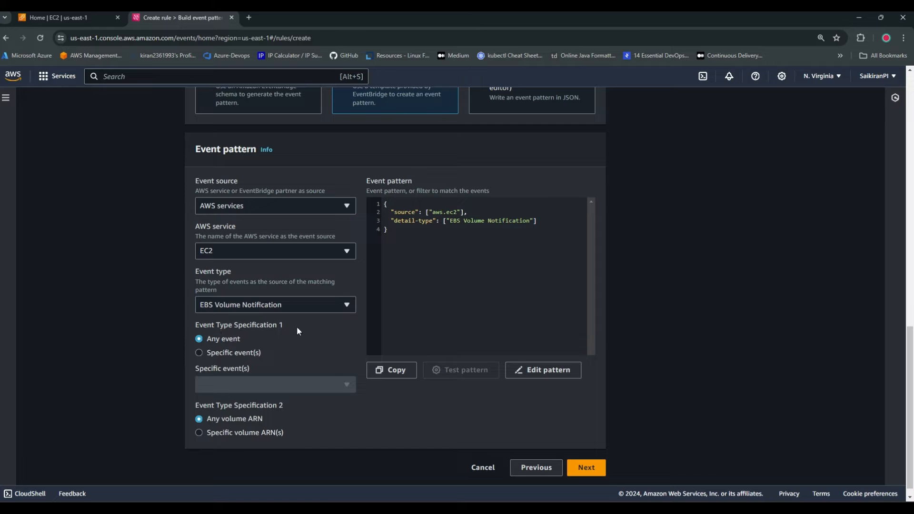
Restrict the pattern to the specific events createVolume and modifyVolume, and continue to target selection
click(232, 355)
click(283, 383)
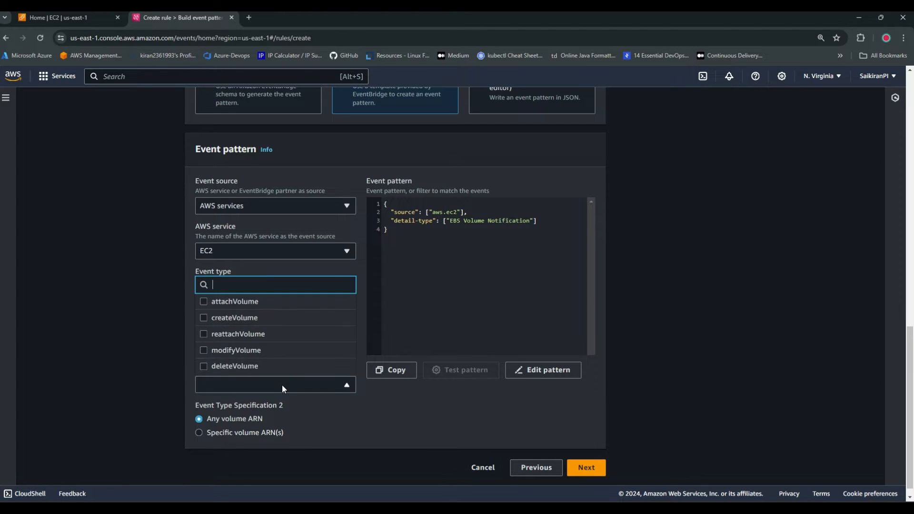
click(242, 318)
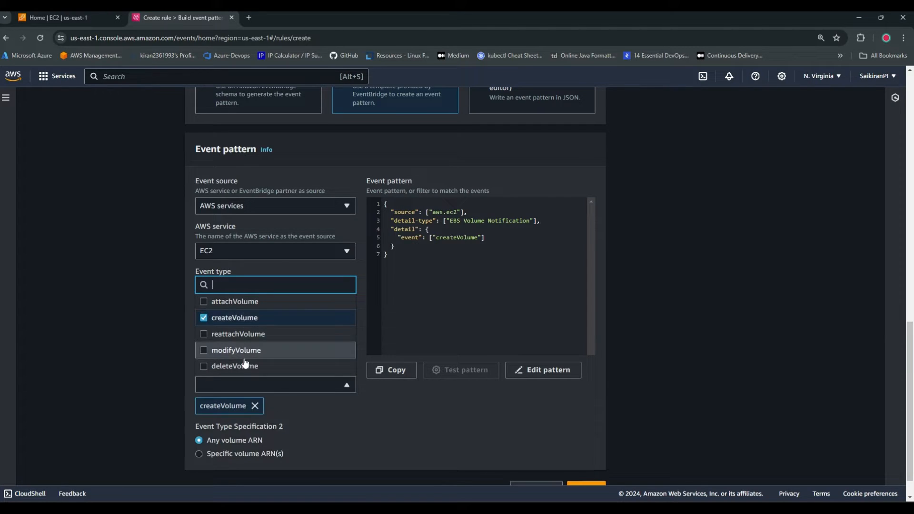
click(243, 351)
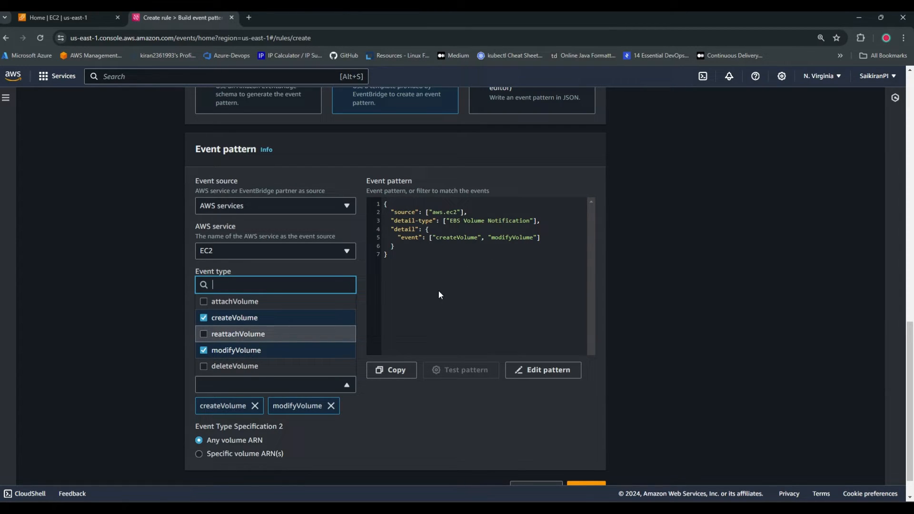
click(431, 328)
scroll(393, 404, down, 1)
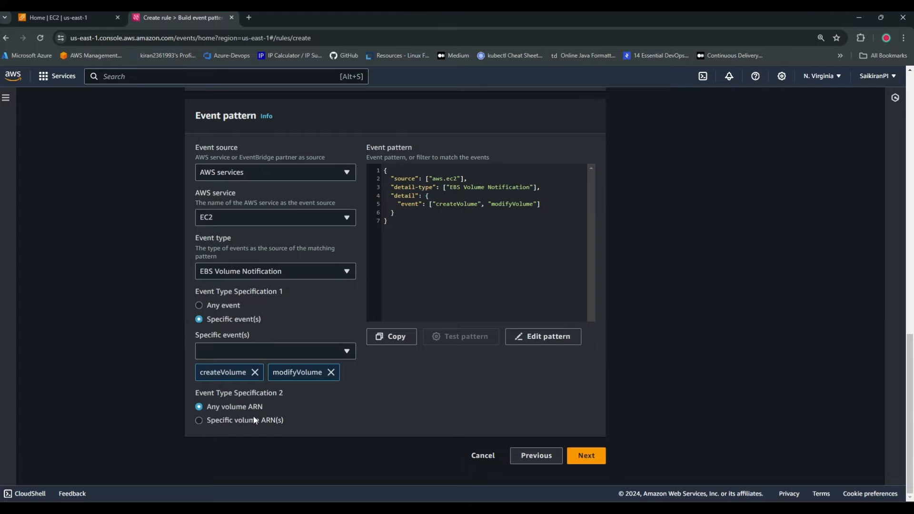
scroll(472, 336, up, 1)
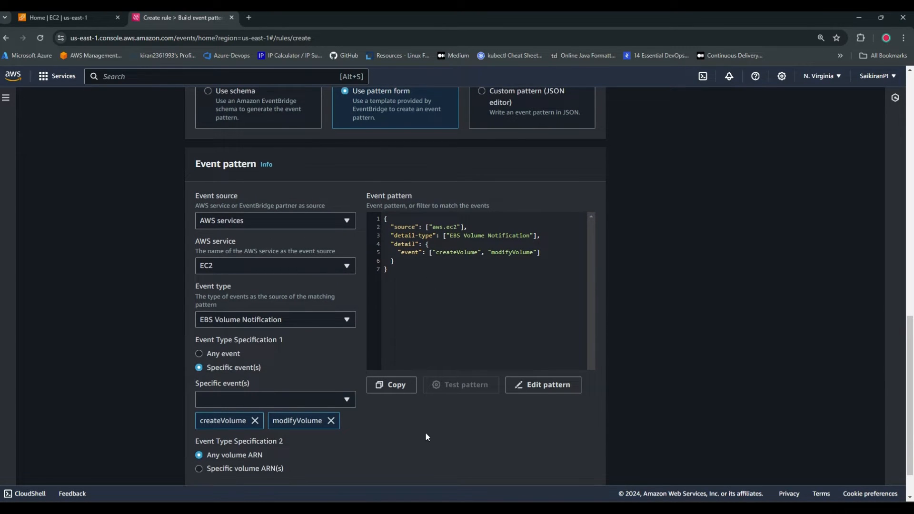
scroll(427, 430, down, 1)
click(586, 458)
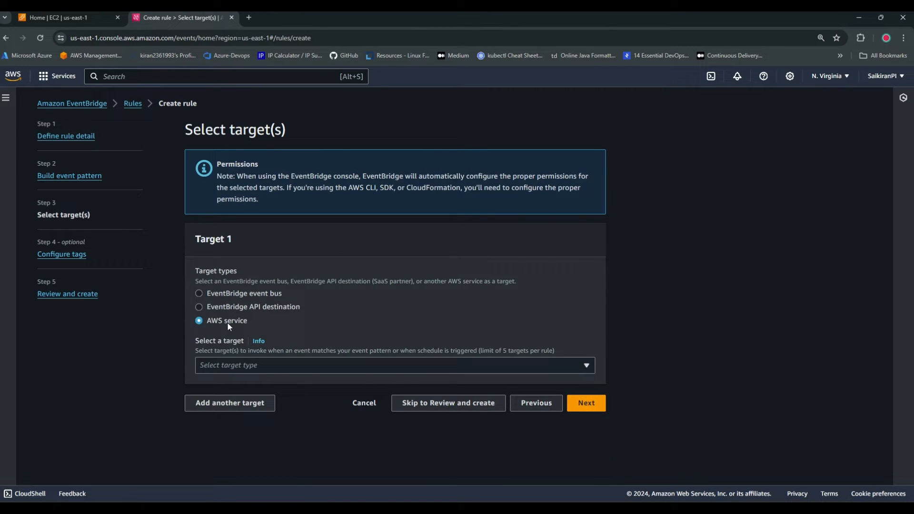
Set Target 1 to Lambda function, and check and refresh the list of available functions
click(567, 368)
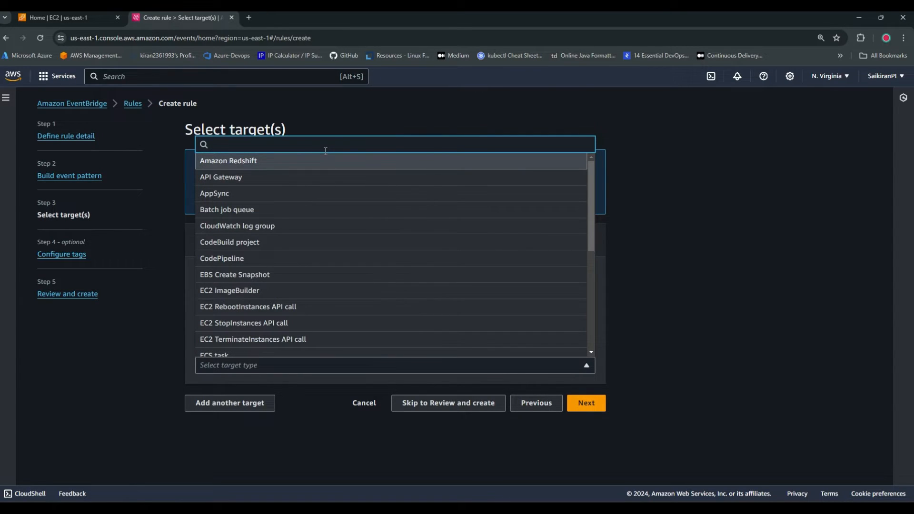
text(lambda)
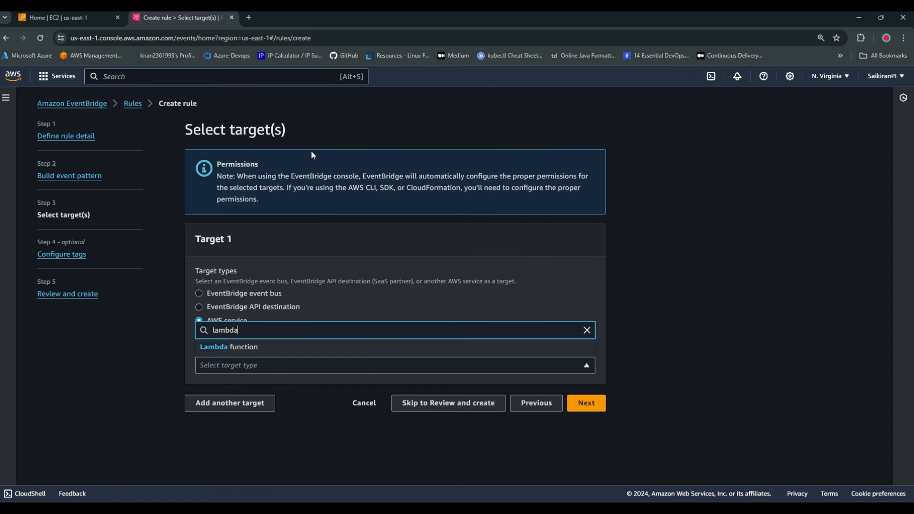
click(249, 348)
scroll(496, 379, down, 1)
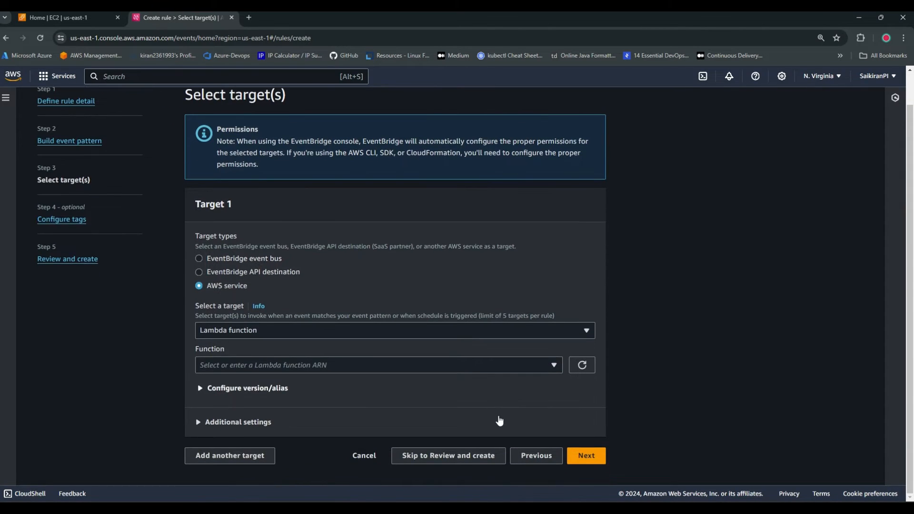
click(557, 365)
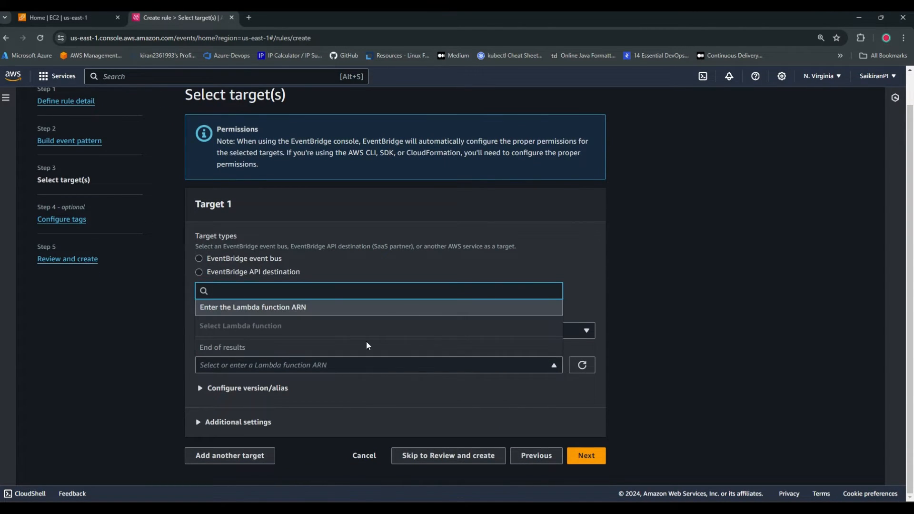
click(553, 367)
click(583, 371)
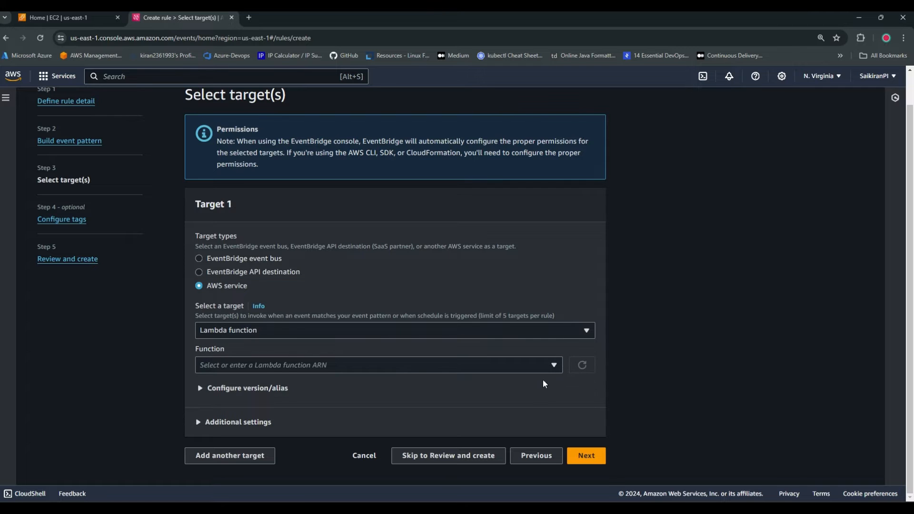
Search for "lambda" from the EC2 console page and open the Lambda service in a new tab
click(57, 18)
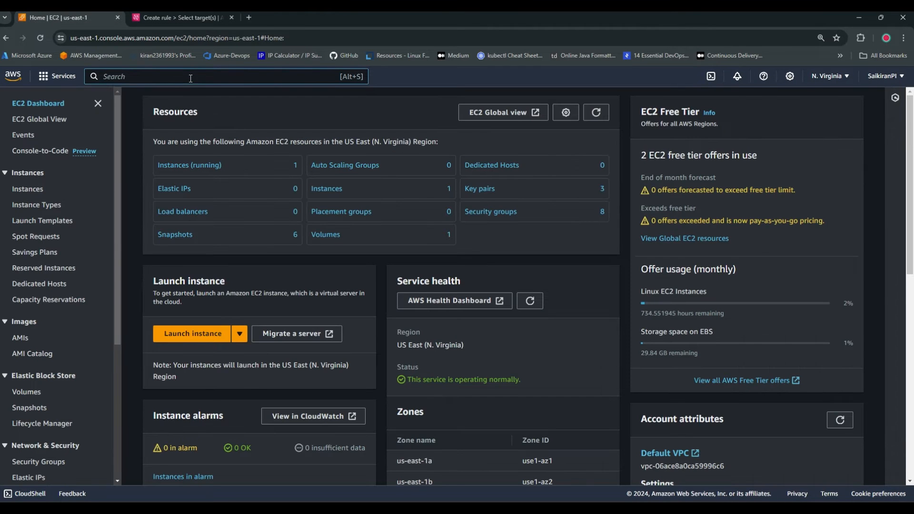
click(191, 79)
text(lambda)
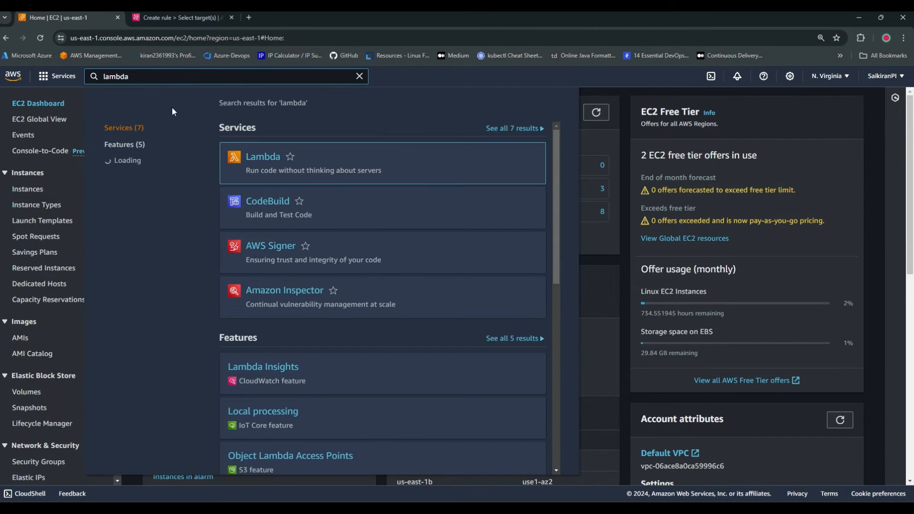
right_click(263, 158)
click(285, 166)
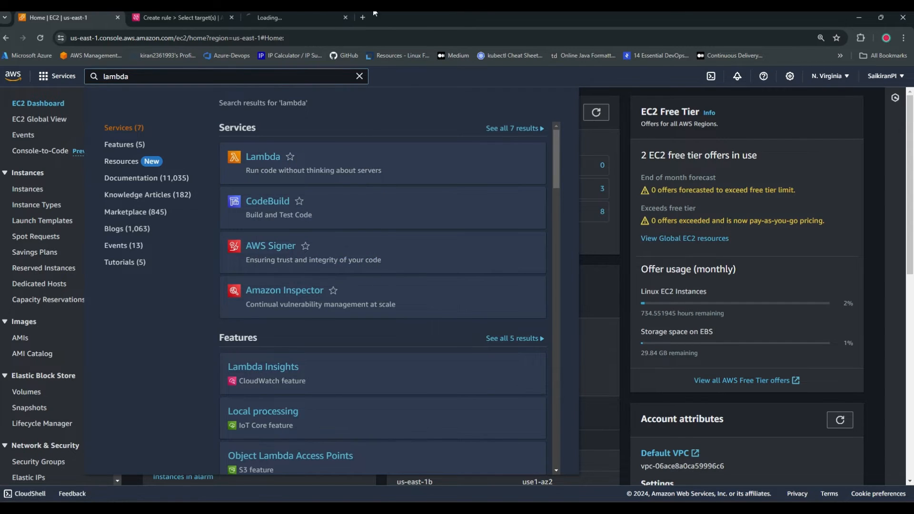
click(281, 18)
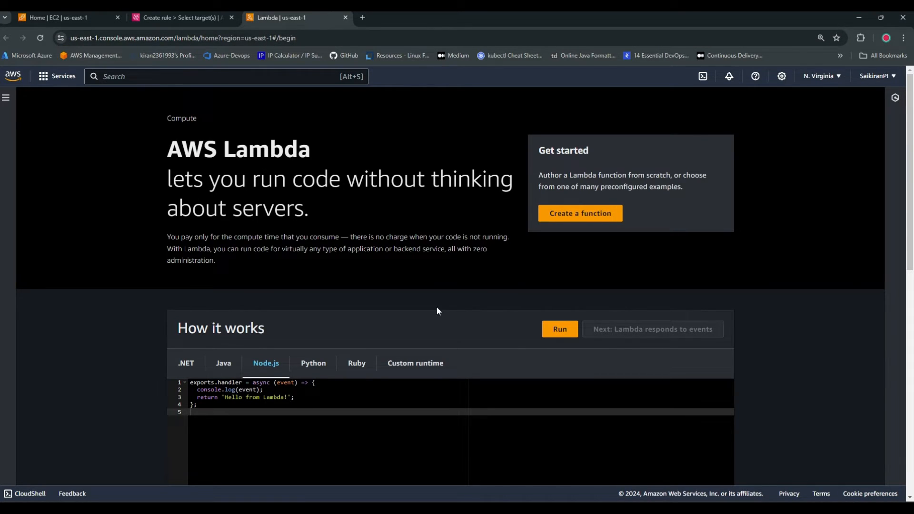
Start creating a Lambda function authored from scratch with the function name "delete-disk"
click(578, 212)
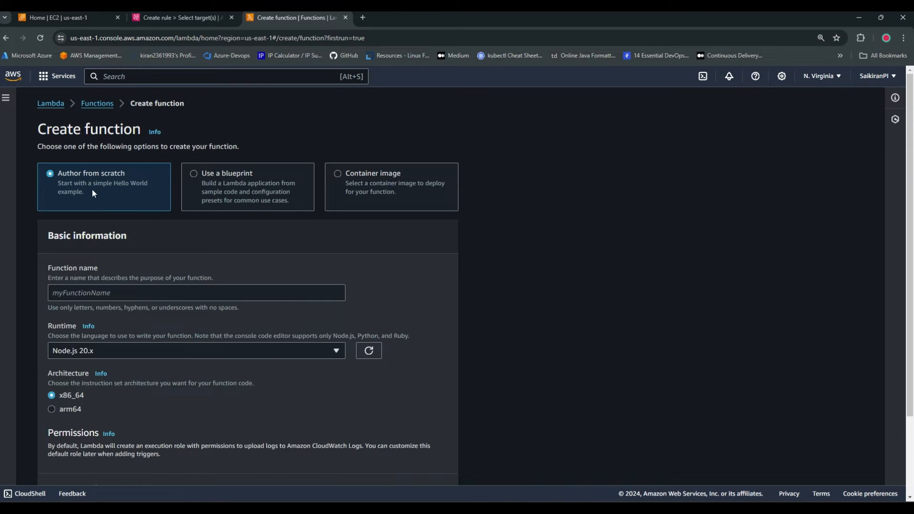
click(148, 296)
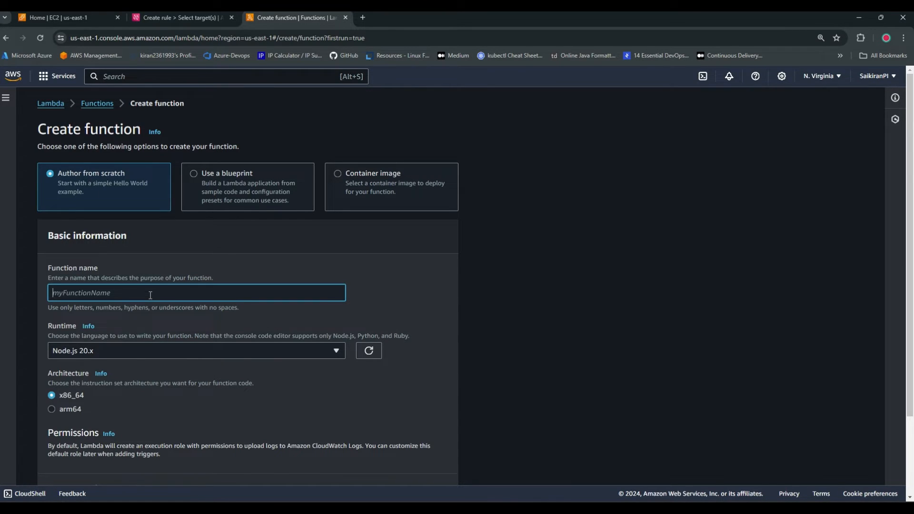
text(delete-disk)
scroll(150, 296, down, 2)
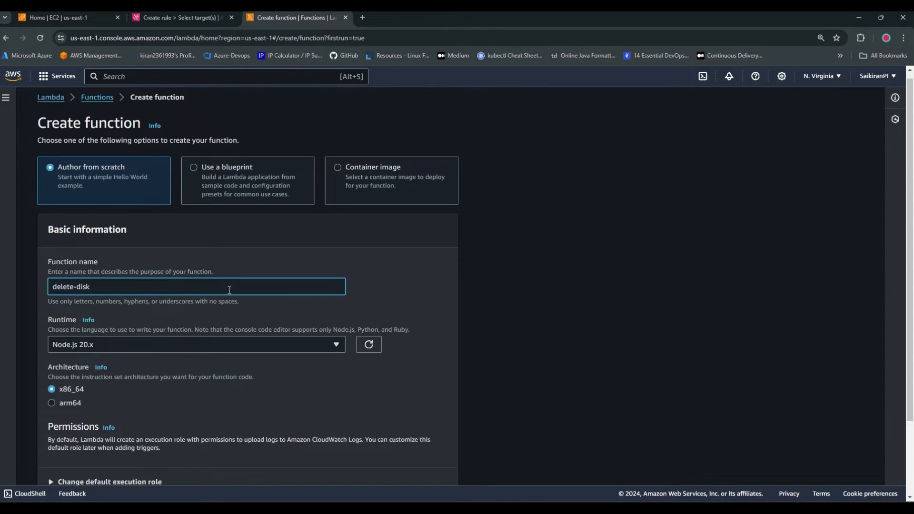
Set the function's runtime to Python 3.8 and create the function
click(186, 253)
scroll(160, 414, down, 3)
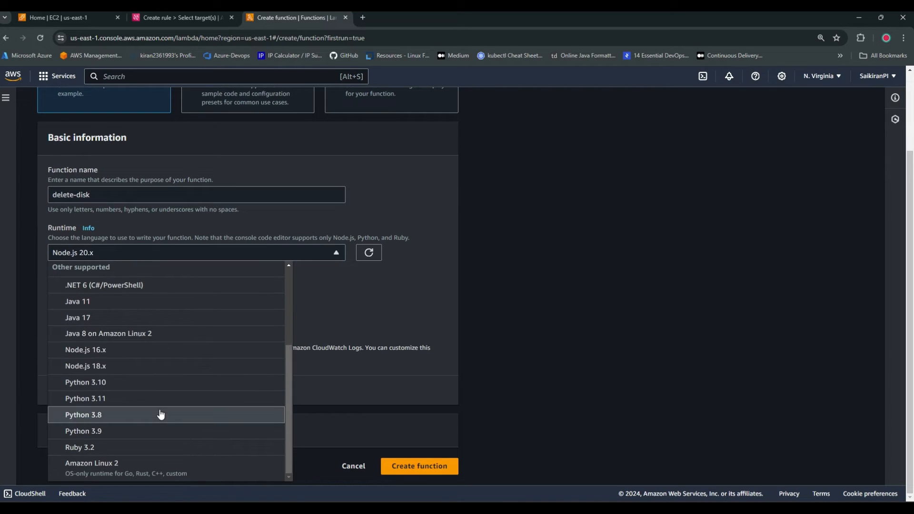
click(113, 417)
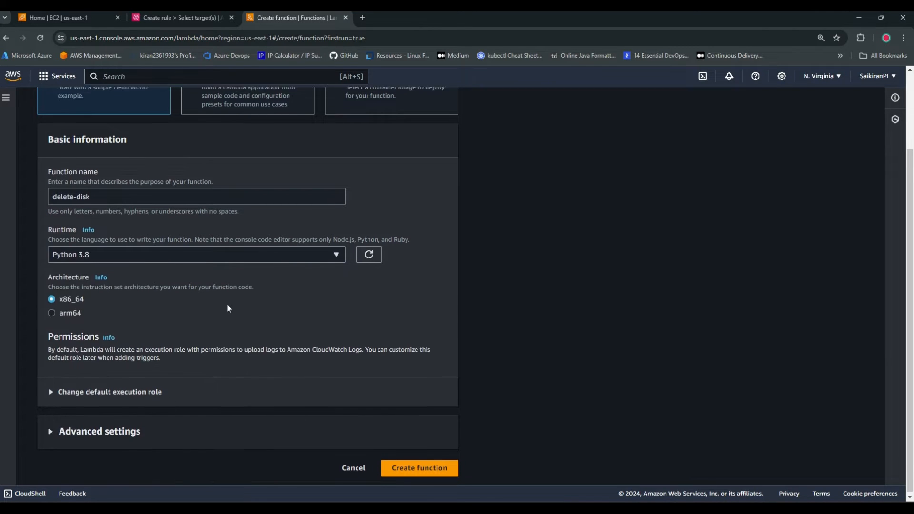
click(422, 469)
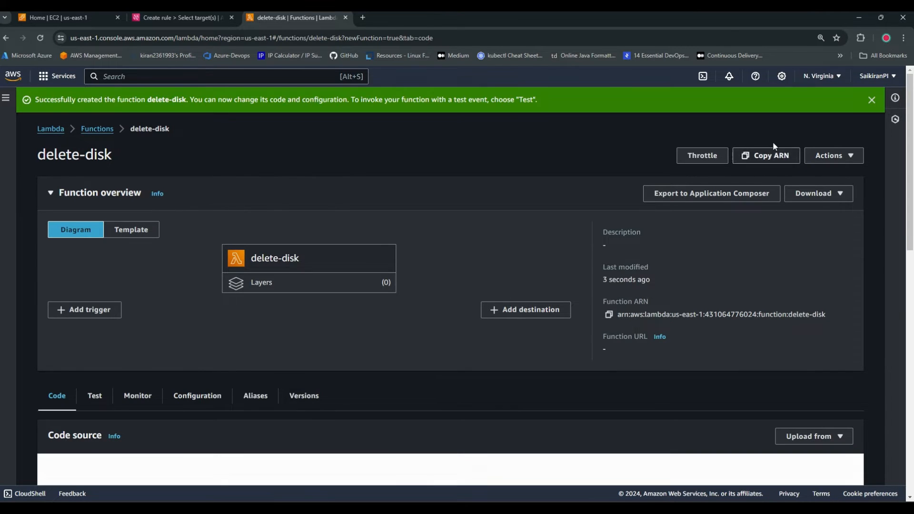
Clear all of the default code from lambda_function.py in the delete-disk function's code editor
click(872, 100)
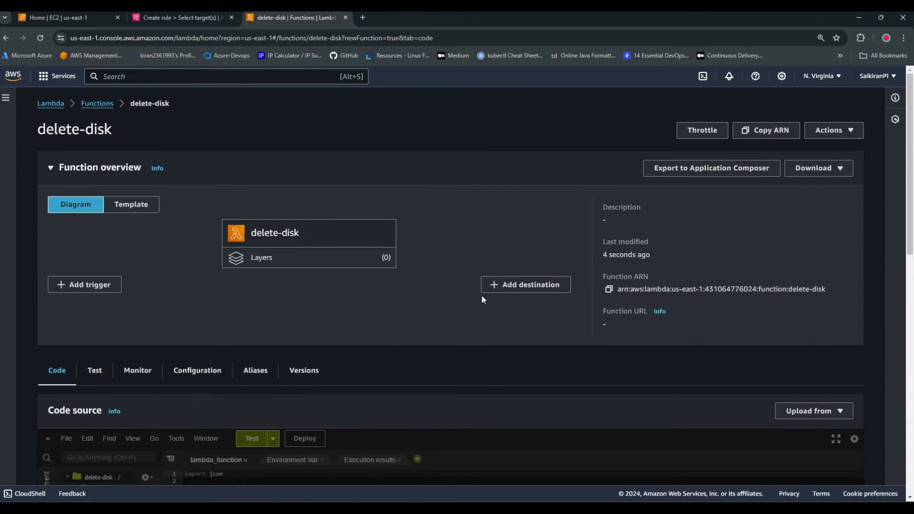
scroll(481, 295, down, 6)
click(559, 261)
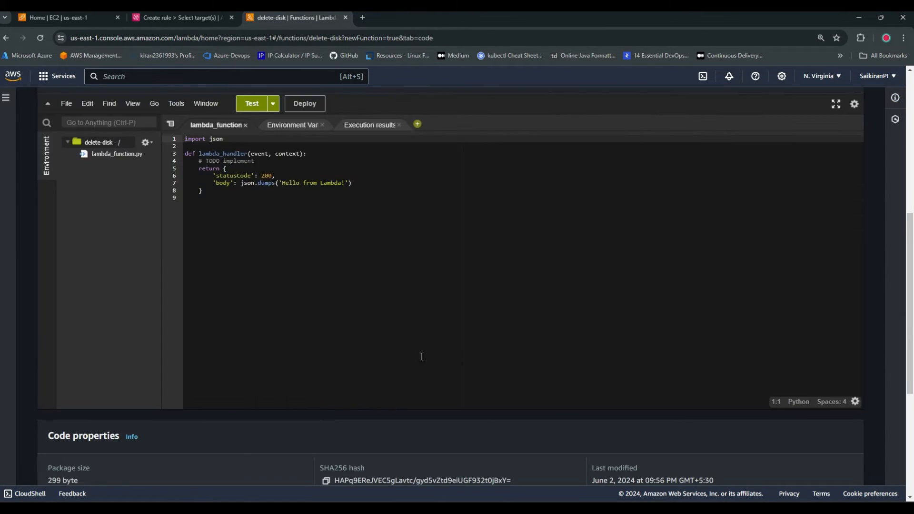
scroll(419, 356, up, 2)
key(ctrl+a)
key(BackSpace)
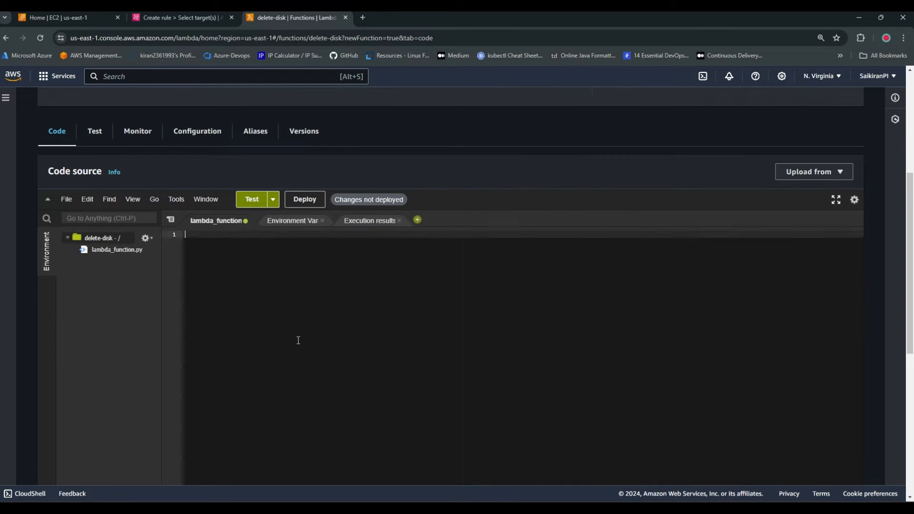
Switch to VS Code, open Delvol-Lambda.py and copy its entire code
key(alt+Tab)
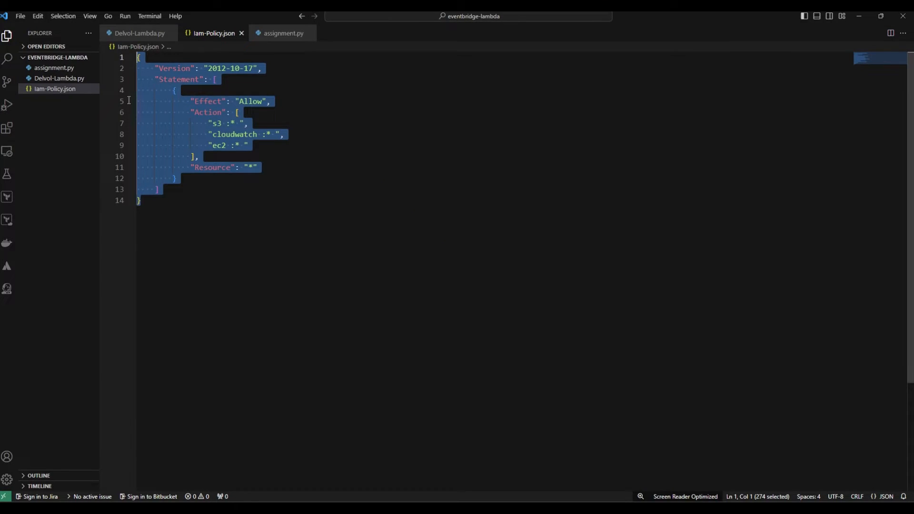
click(233, 247)
click(61, 79)
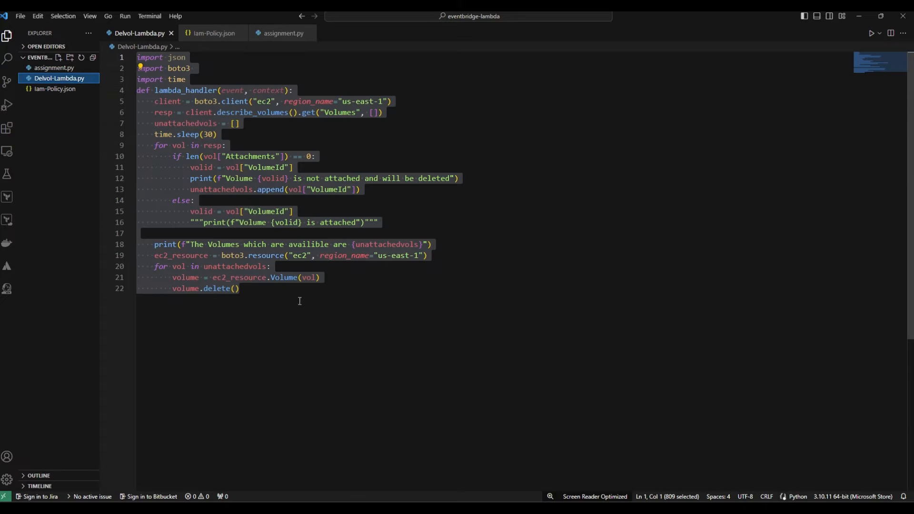
drag(261, 296, 134, 58)
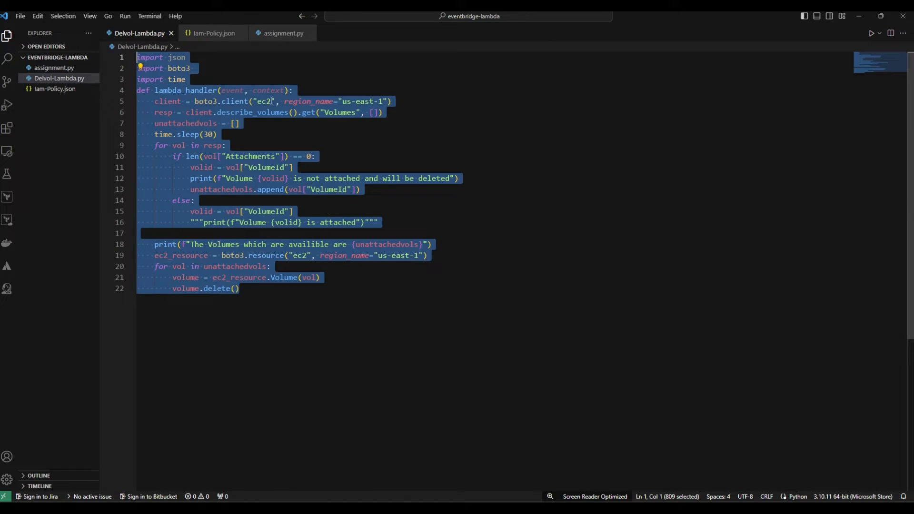
click(344, 145)
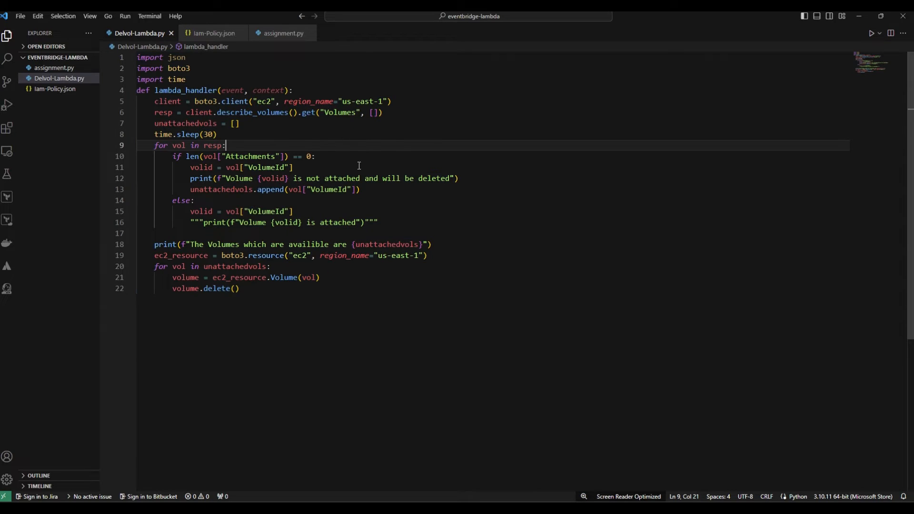
double_click(227, 90)
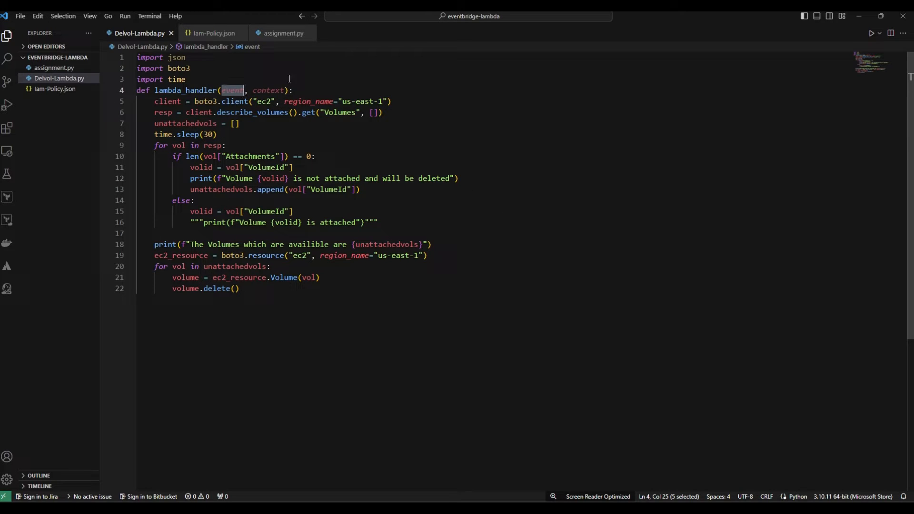
drag(244, 295, 137, 57)
key(ctrl+c)
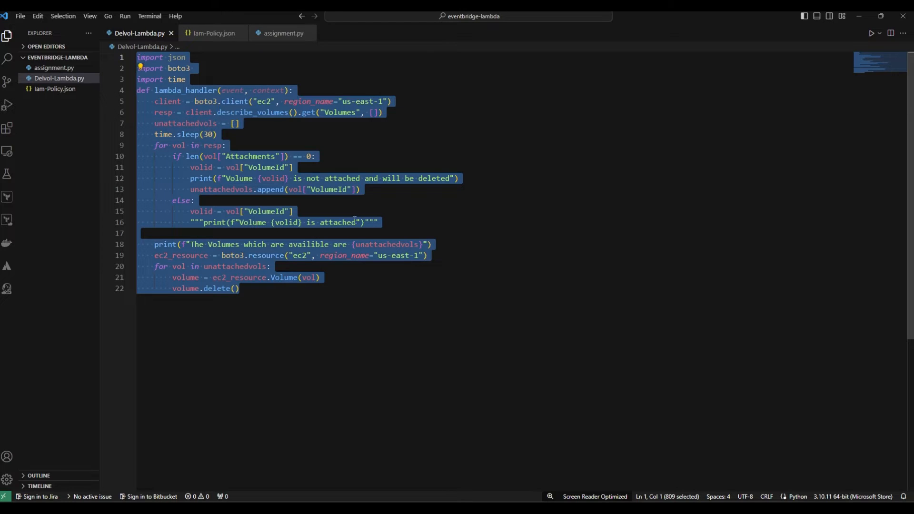
Return to the browser, paste the copied volume-deletion code into lambda_function.py and deploy it
key(alt+Tab)
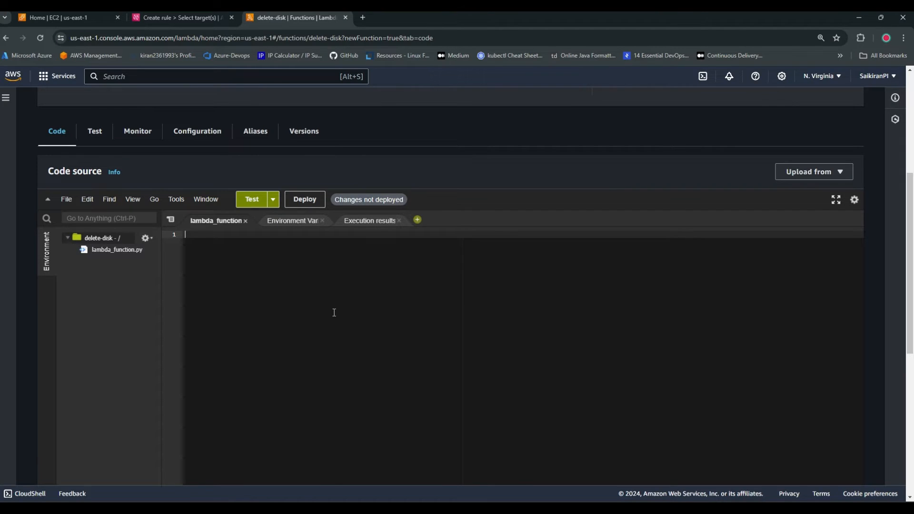
key(ctrl+v)
scroll(361, 419, down, 3)
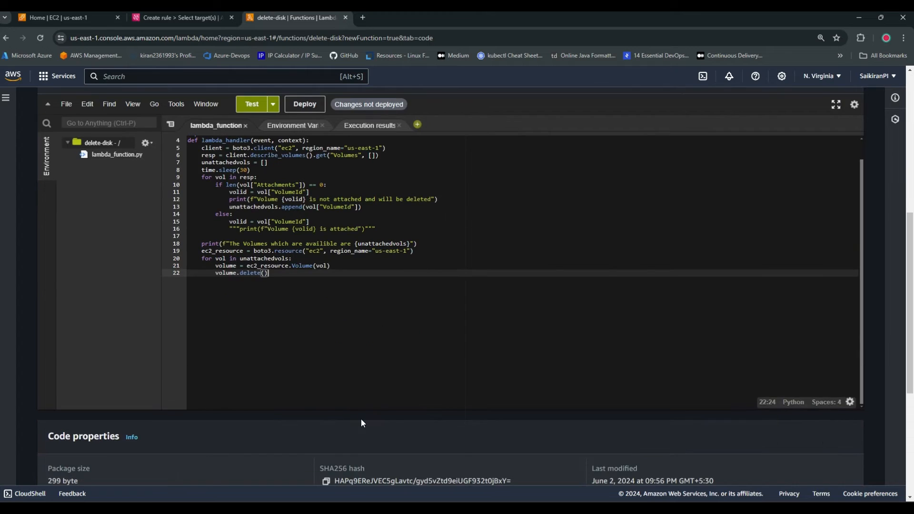
scroll(350, 221, up, 3)
click(304, 199)
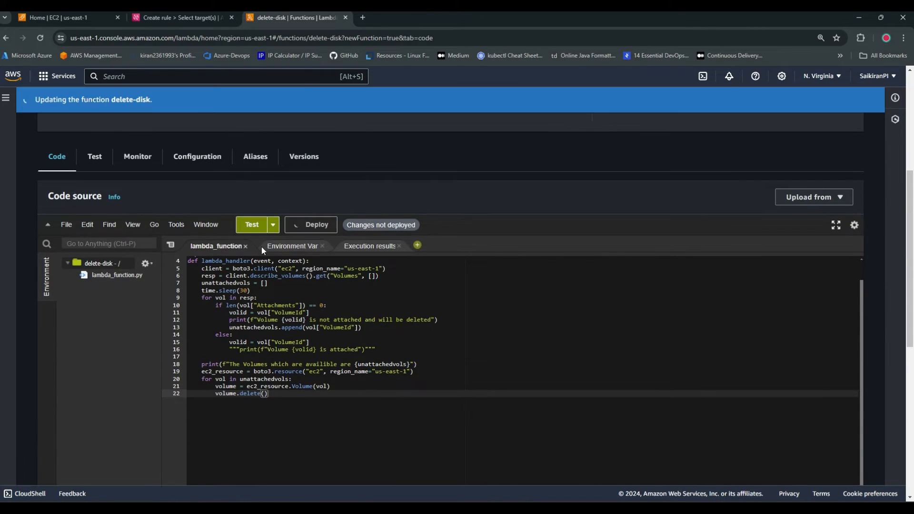
Create and save a private test event named "testing01" using the hello-world template
click(268, 229)
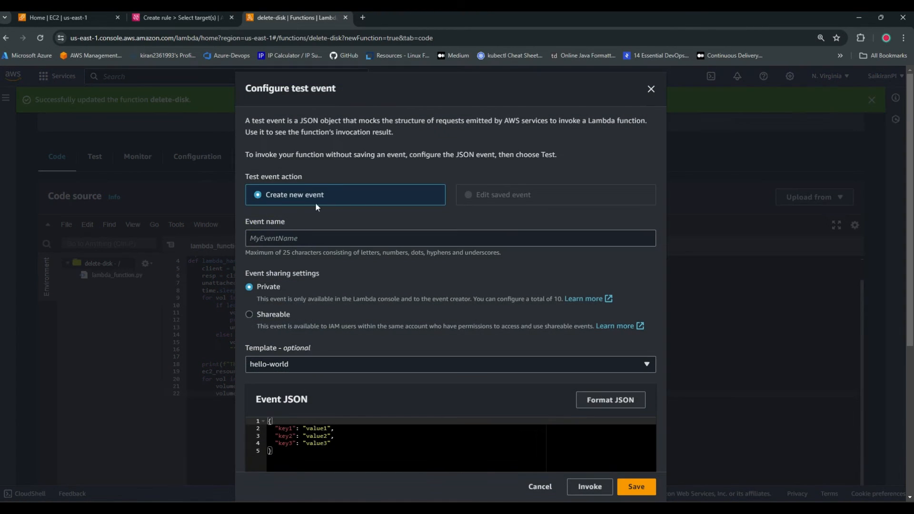
click(310, 243)
click(310, 261)
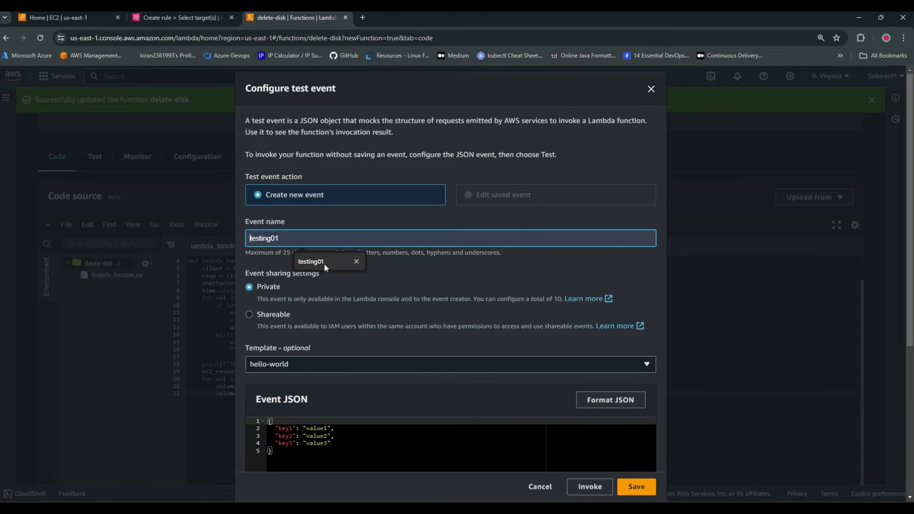
scroll(481, 379, down, 4)
click(638, 488)
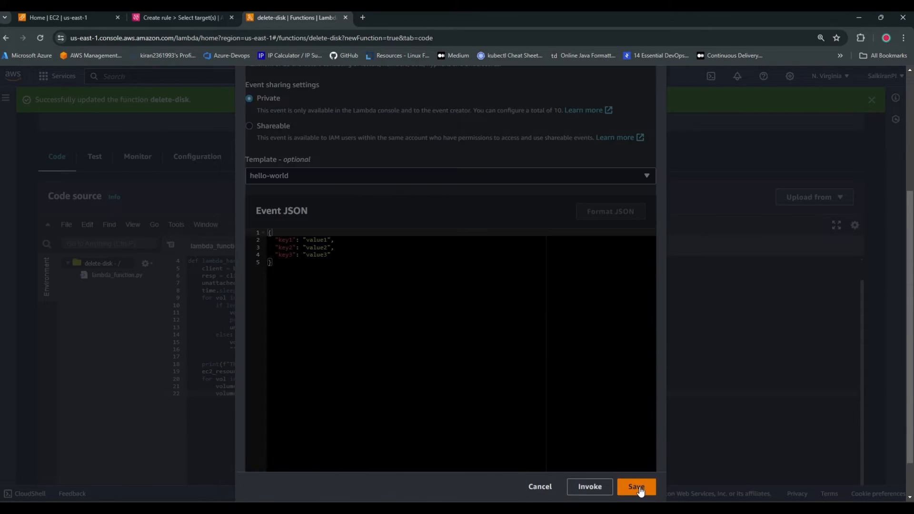
Set the minutes value of the function's timeout to 1 in the general configuration and save the settings
scroll(347, 331, up, 3)
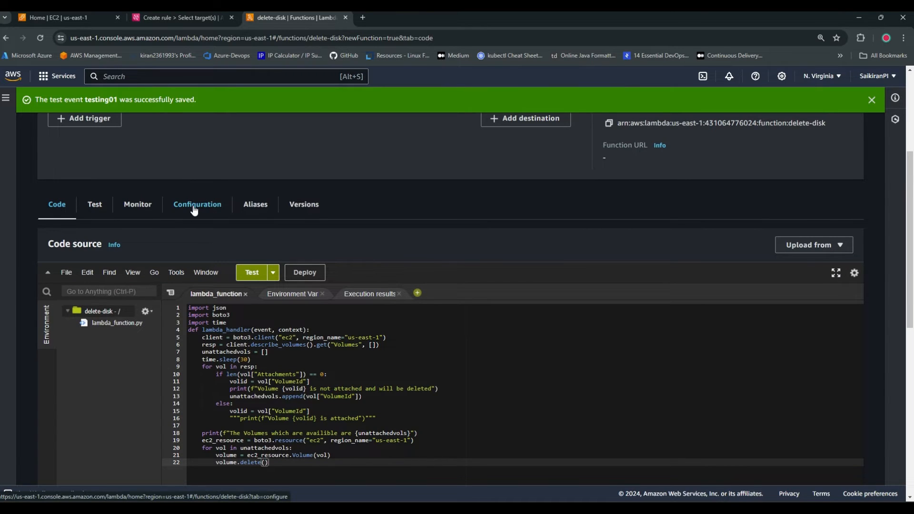
click(194, 210)
scroll(214, 391, down, 3)
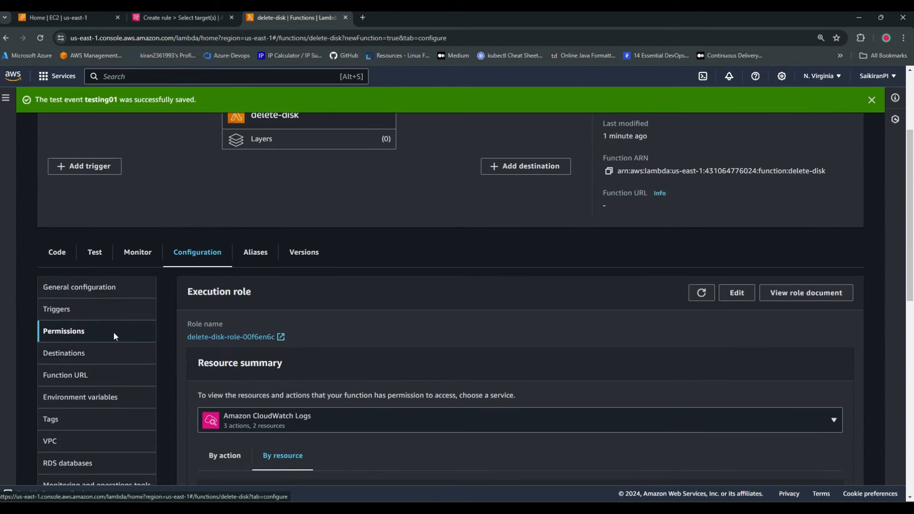
click(110, 288)
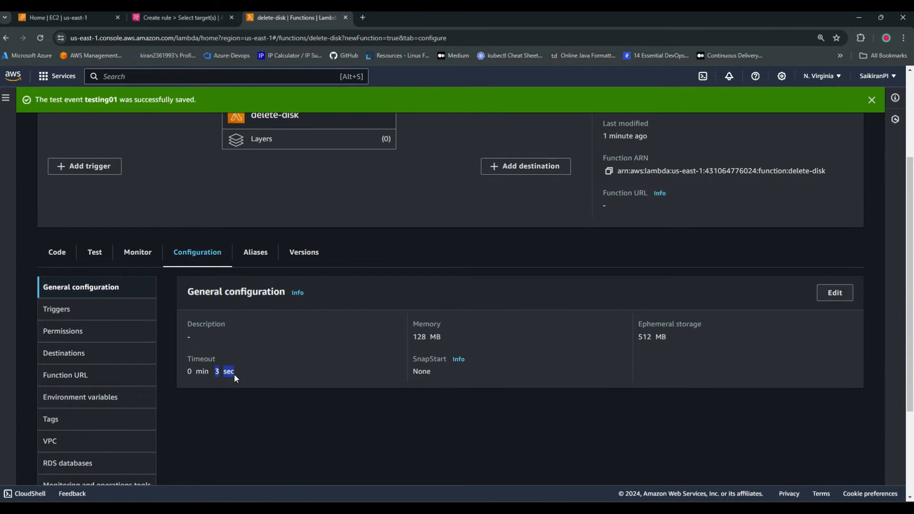
click(836, 292)
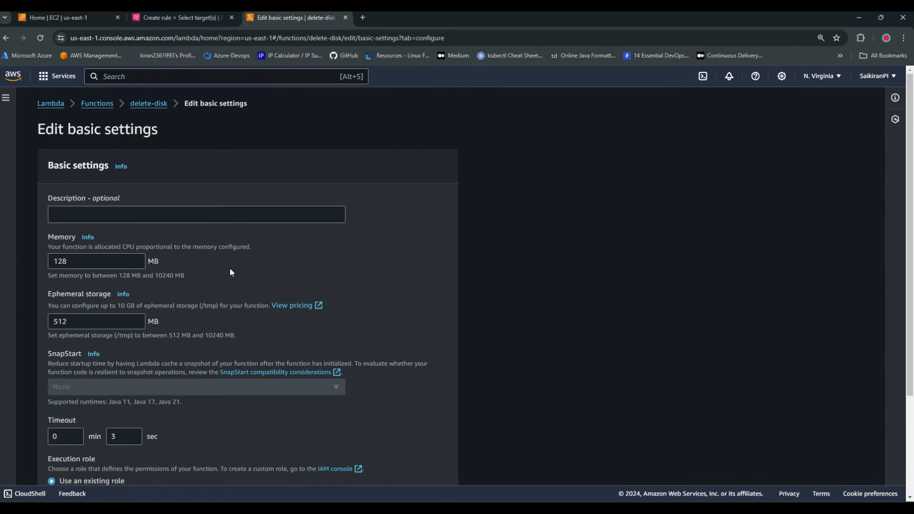
scroll(50, 323, down, 3)
click(62, 306)
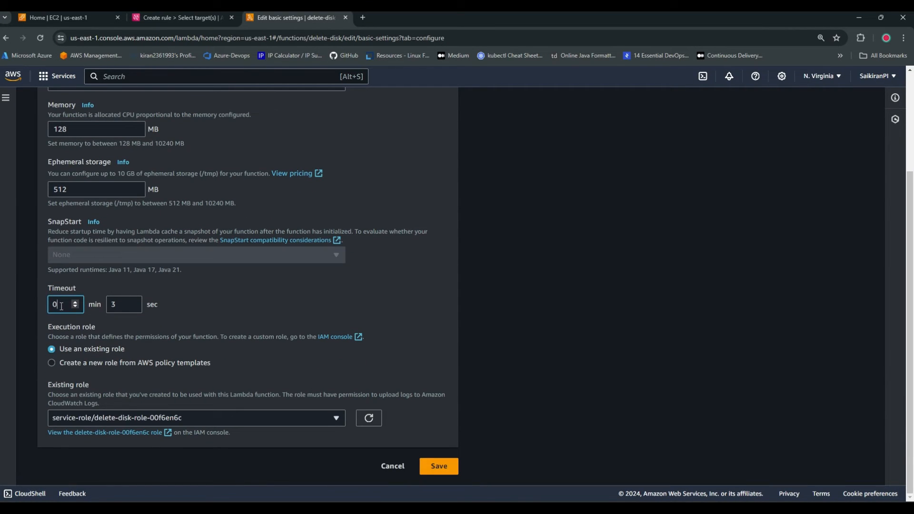
key(BackSpace)
text(1)
click(434, 468)
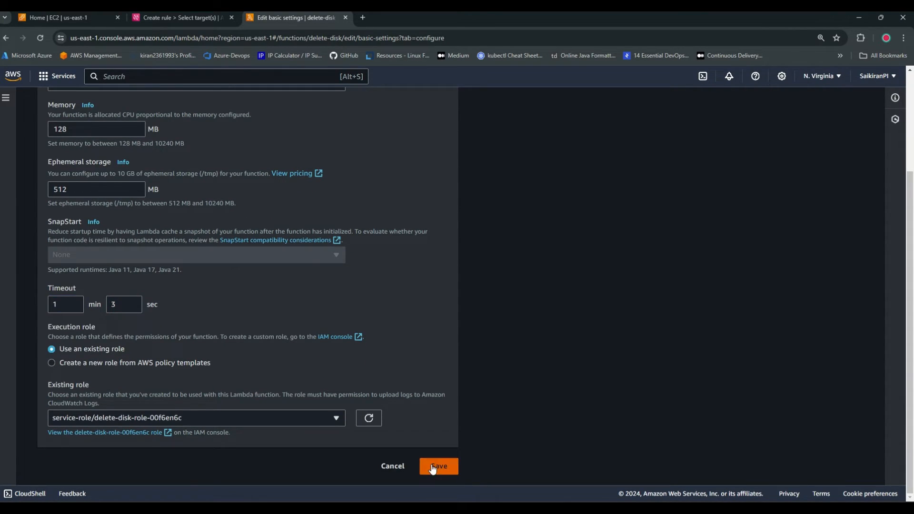
Run the test event on the function's code and examine the error message in the execution results
click(46, 402)
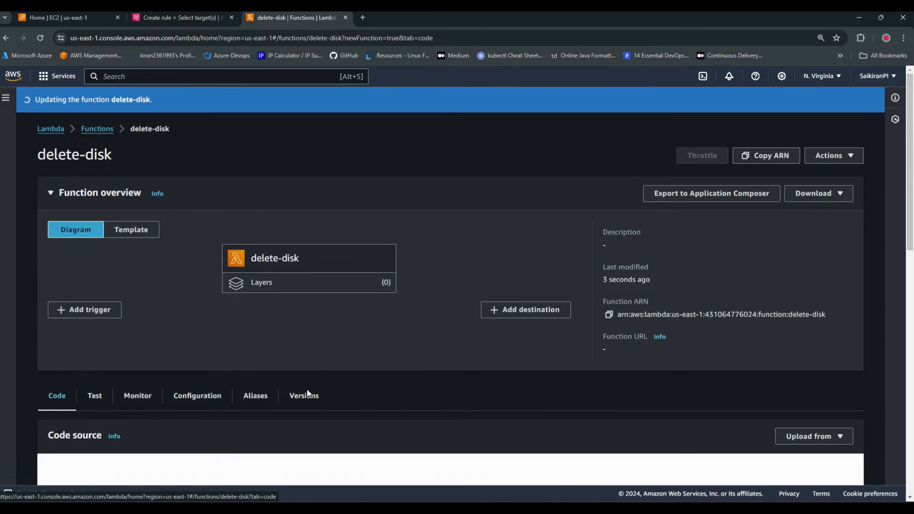
scroll(296, 362, down, 7)
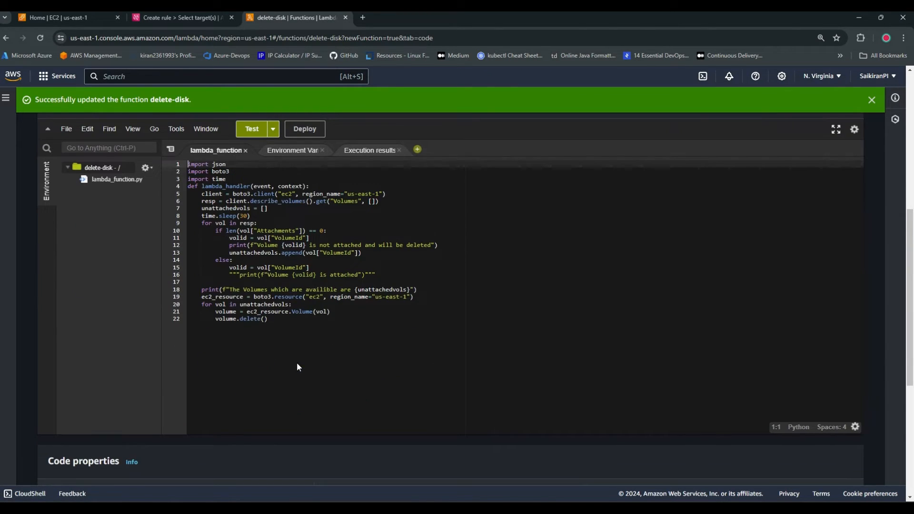
click(252, 128)
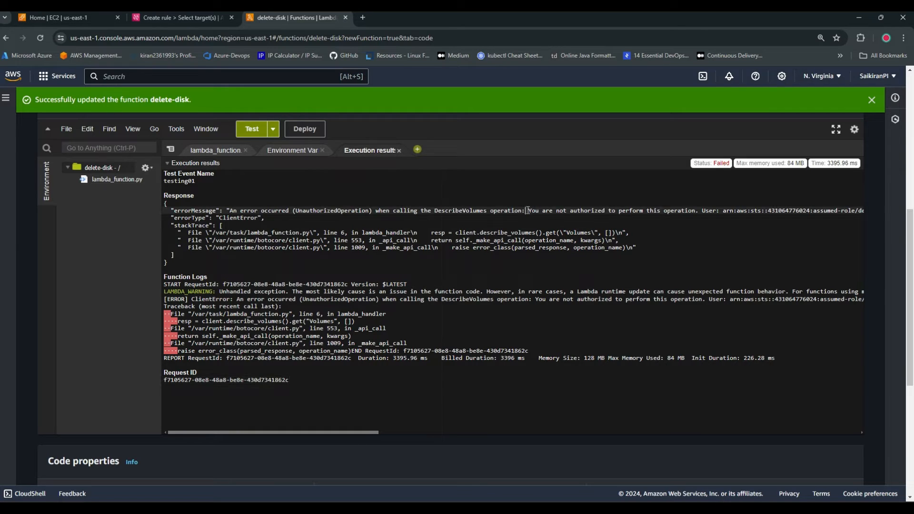
drag(526, 210, 697, 209)
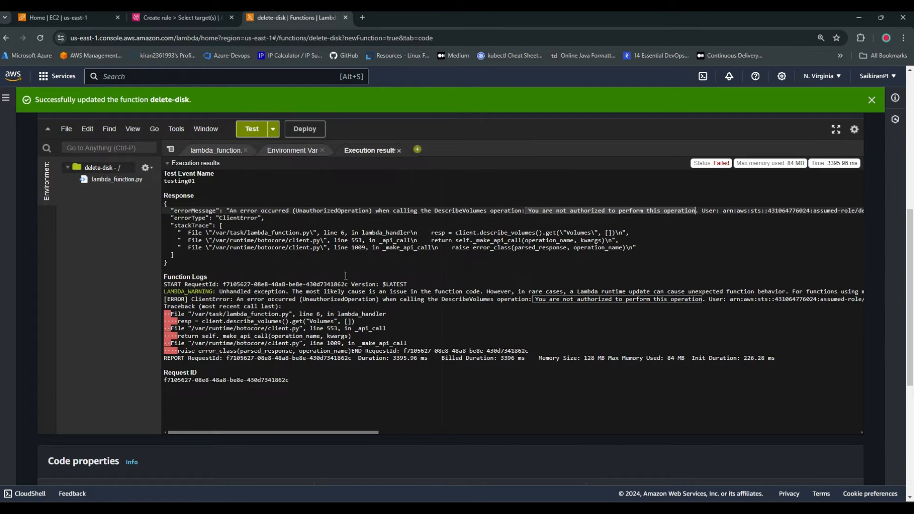
Open the function's execution role from its permissions configuration in a new browser tab
scroll(346, 276, up, 4)
click(197, 252)
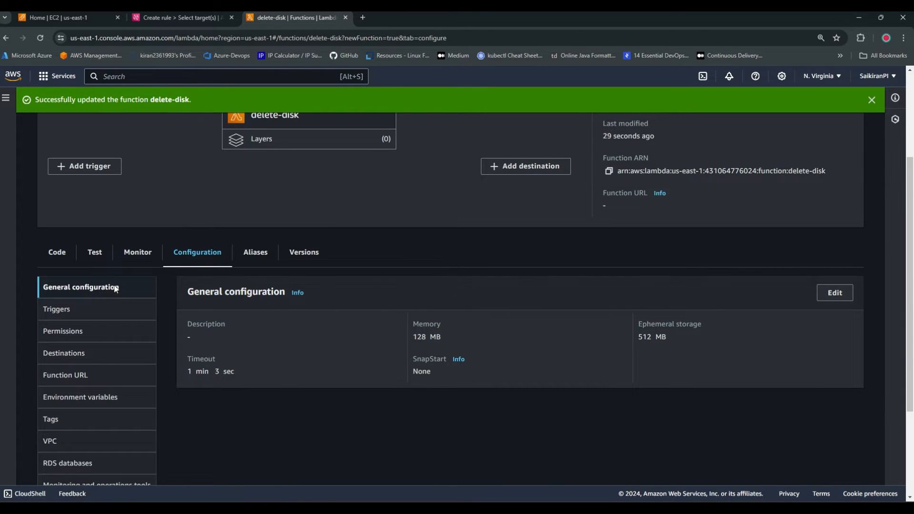
click(95, 331)
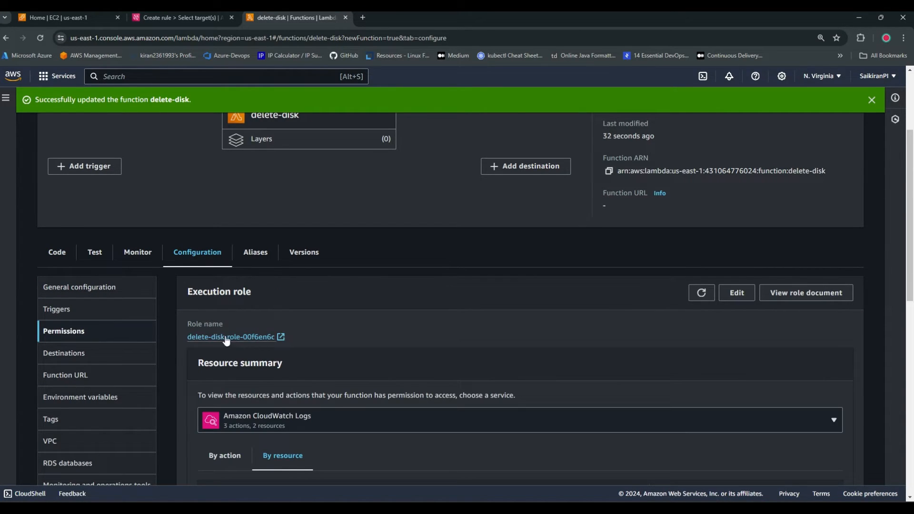
right_click(267, 338)
click(271, 345)
click(369, 17)
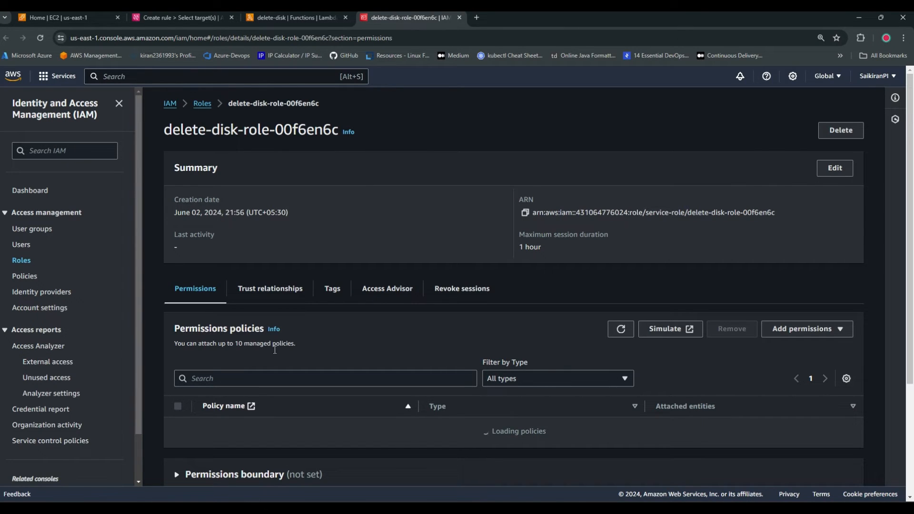
Search the permissions policies for "ec2full" and attach AmazonEC2FullAccess to the execution role
scroll(353, 356, down, 3)
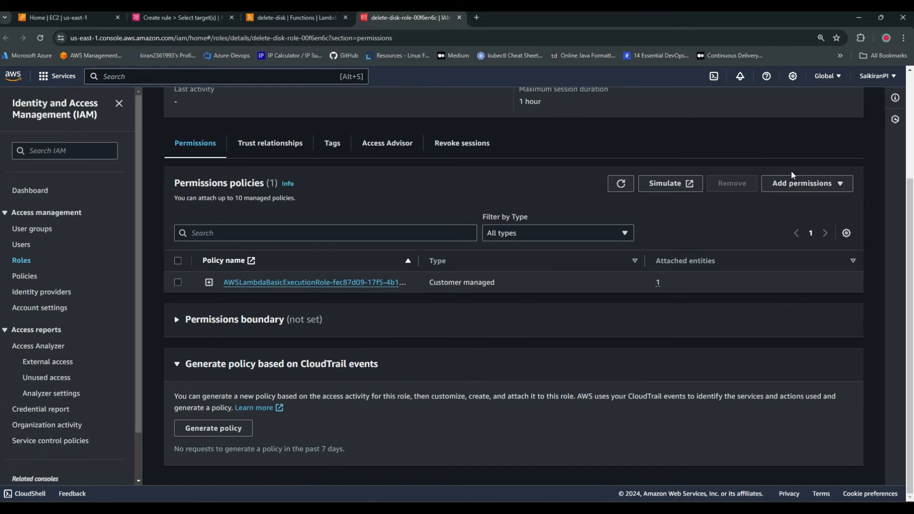
click(802, 183)
click(800, 201)
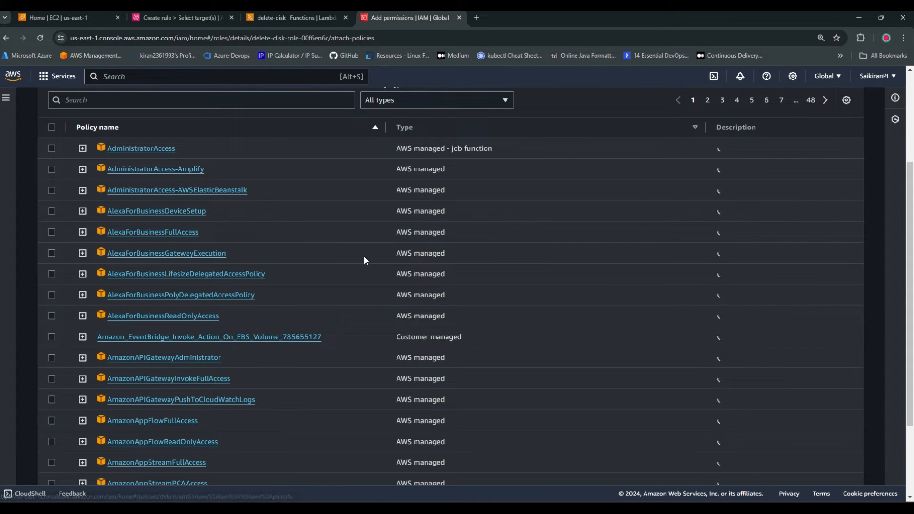
click(129, 99)
text(ec2)
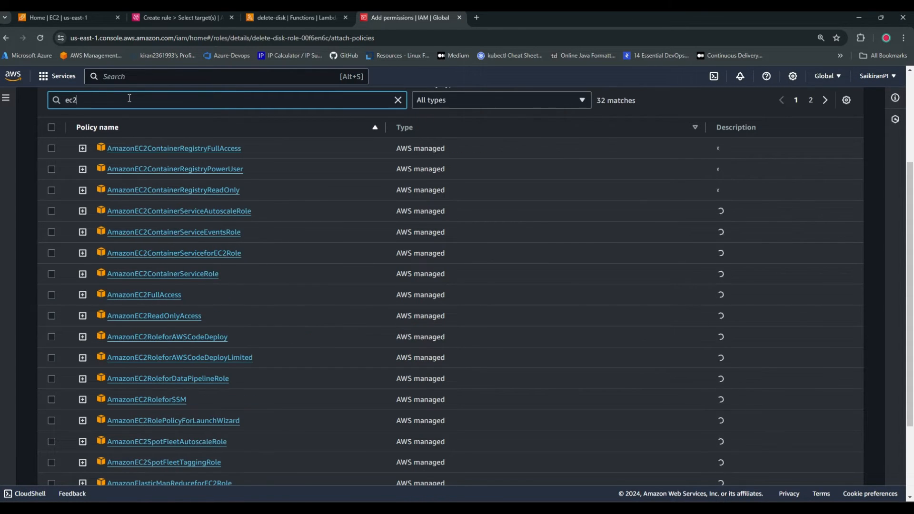
text(full)
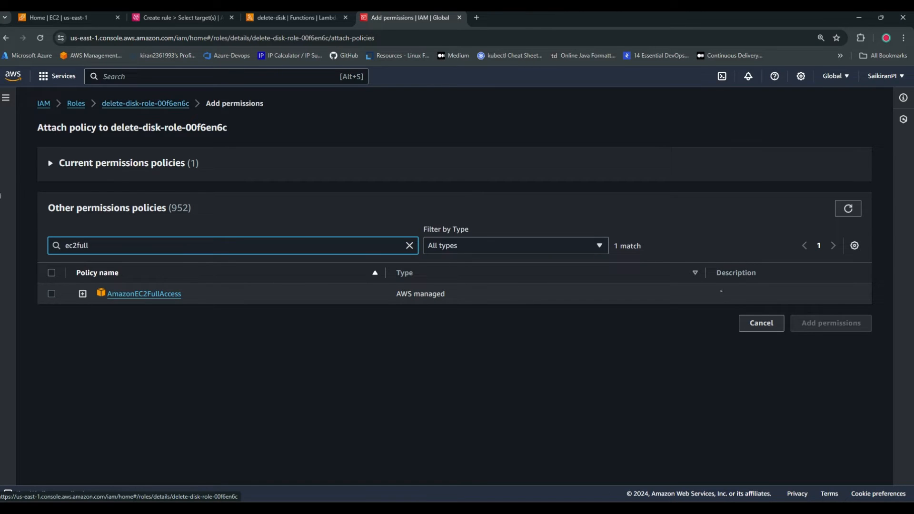
click(52, 294)
click(831, 324)
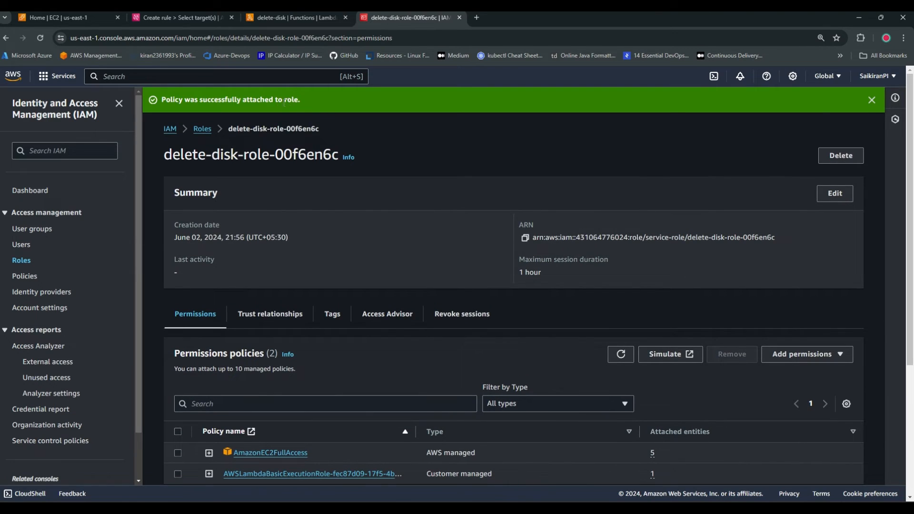
Refresh the role's list of permissions policies and move its browser tab ahead of the Lambda function's tab
click(872, 100)
scroll(595, 324, down, 2)
click(621, 211)
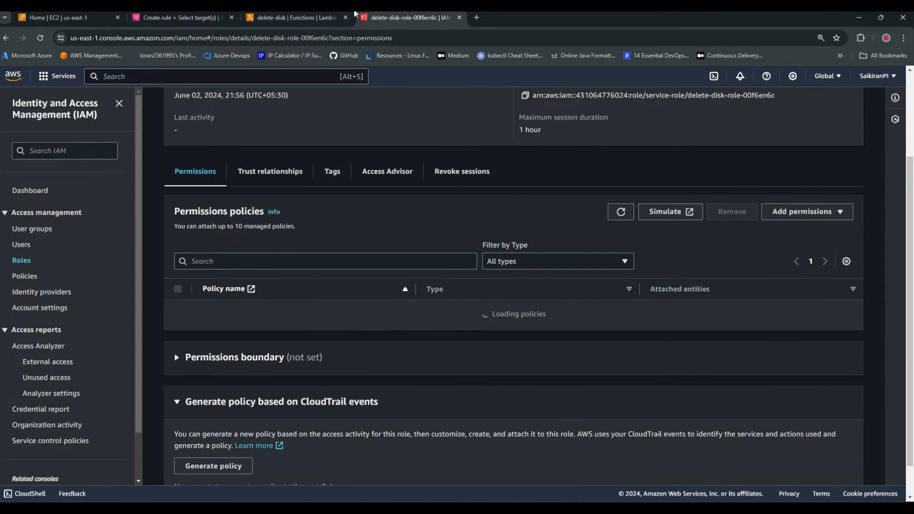
drag(409, 17, 292, 28)
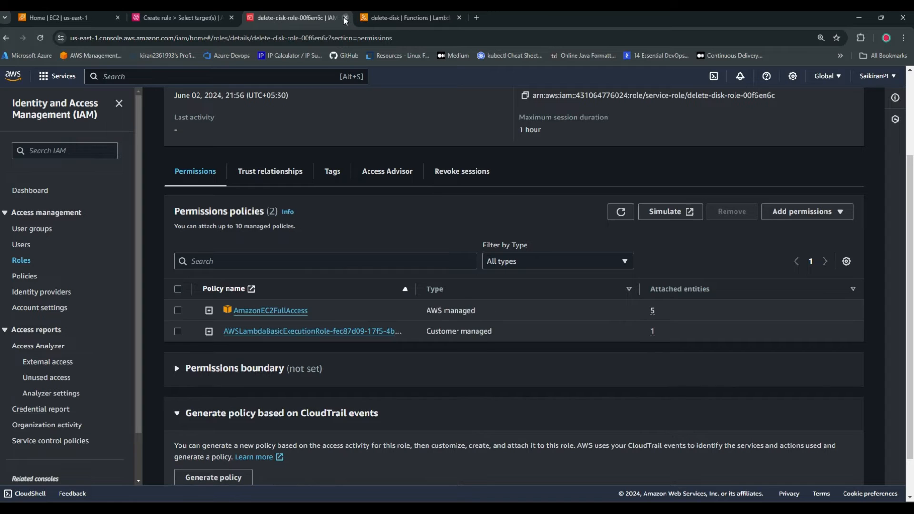
Close the IAM role's browser tab, rerun the test event on the delete-disk function's code, and return to the lambda_function source
click(345, 17)
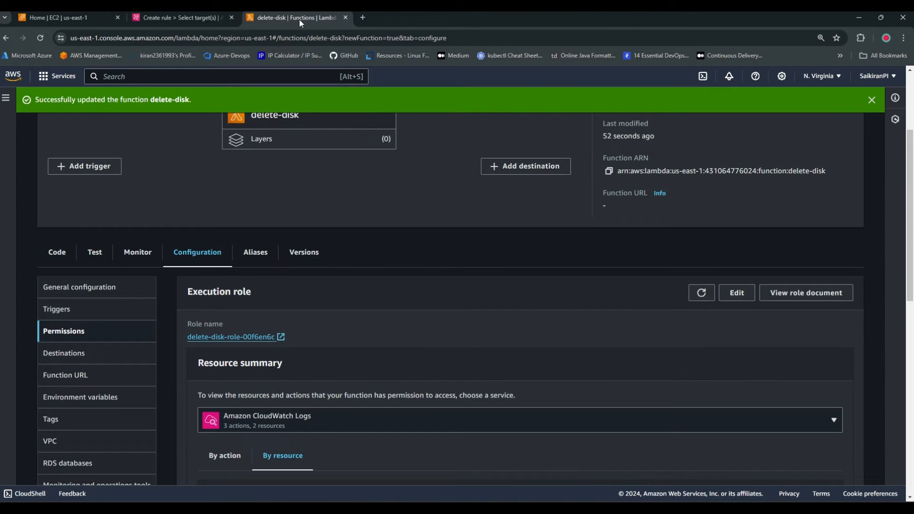
click(872, 100)
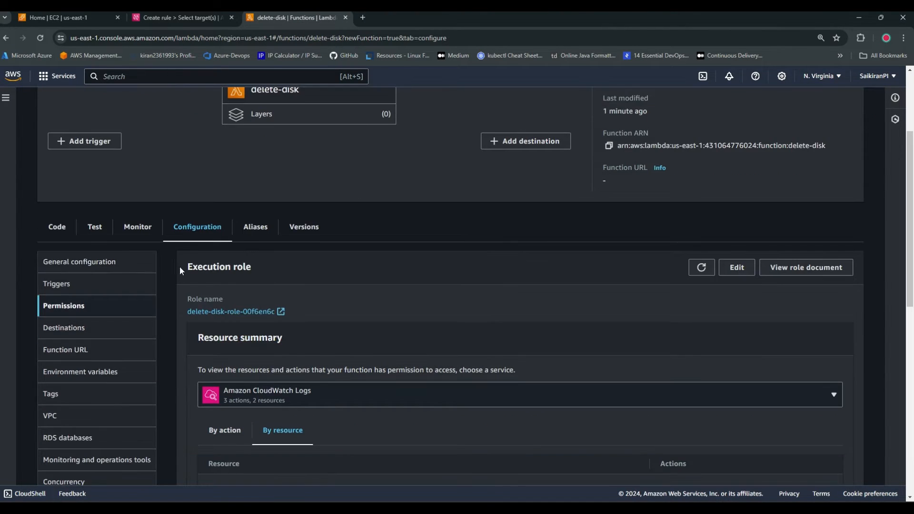
click(57, 227)
scroll(288, 373, down, 2)
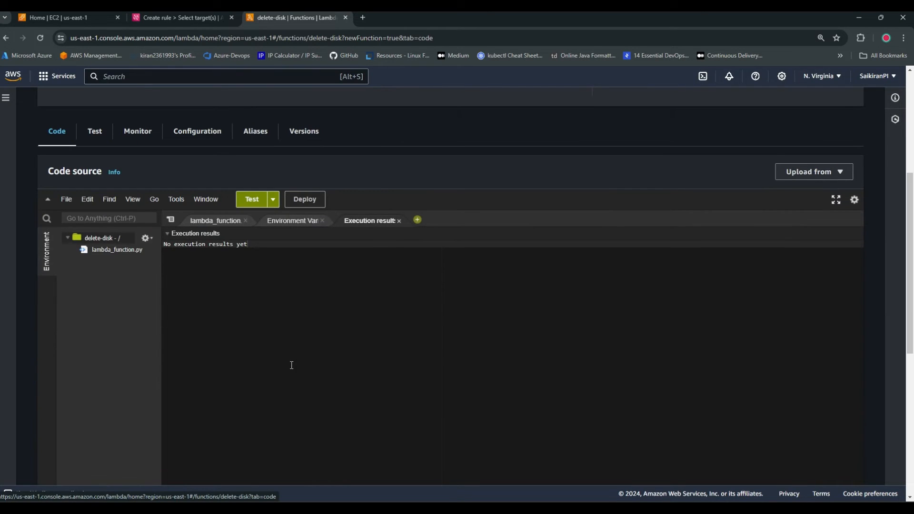
click(215, 220)
click(252, 199)
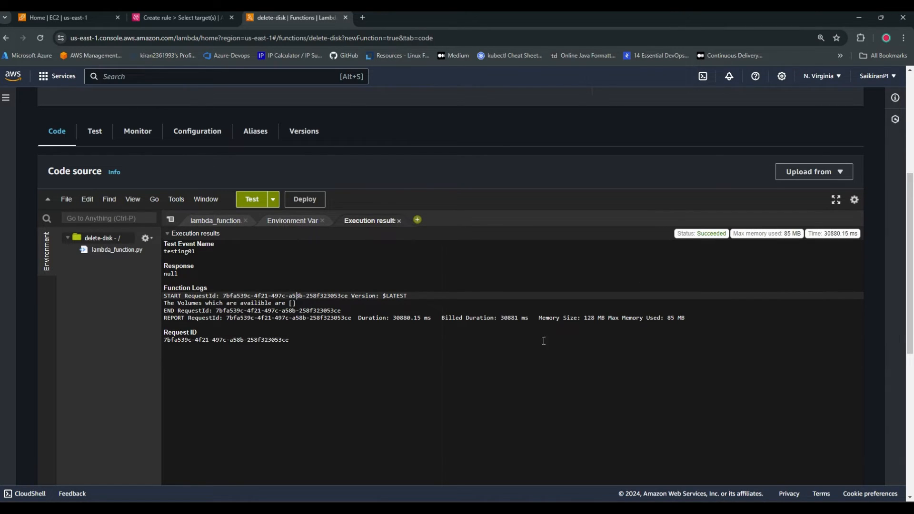
click(220, 222)
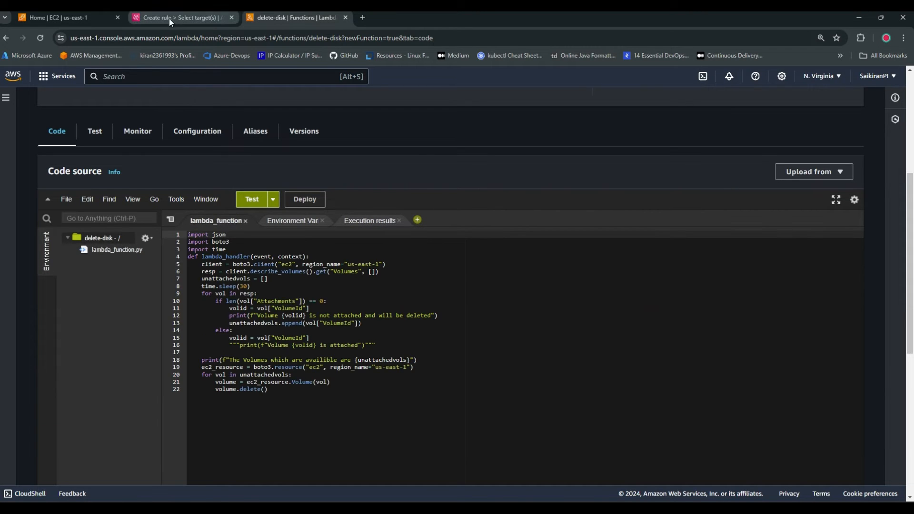
Choose the delete-disk Lambda function as the EventBridge rule's target and continue to the tag settings
click(181, 16)
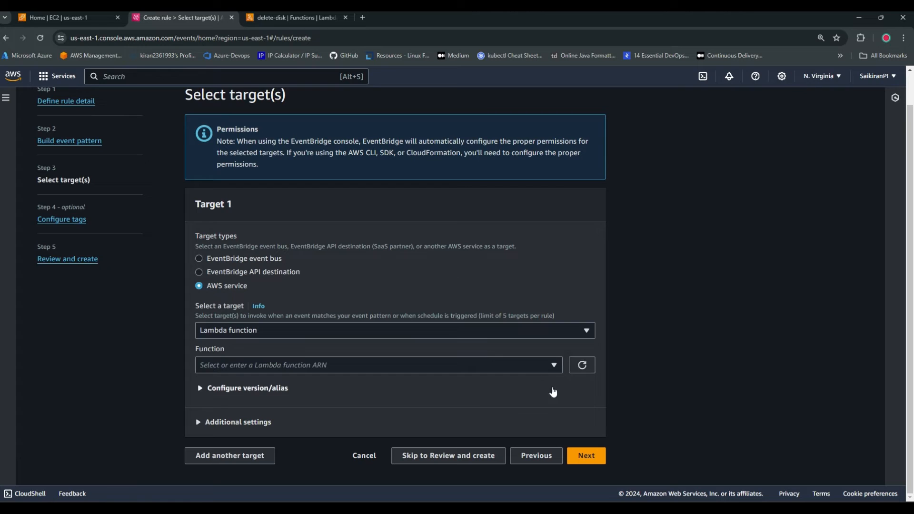
click(551, 369)
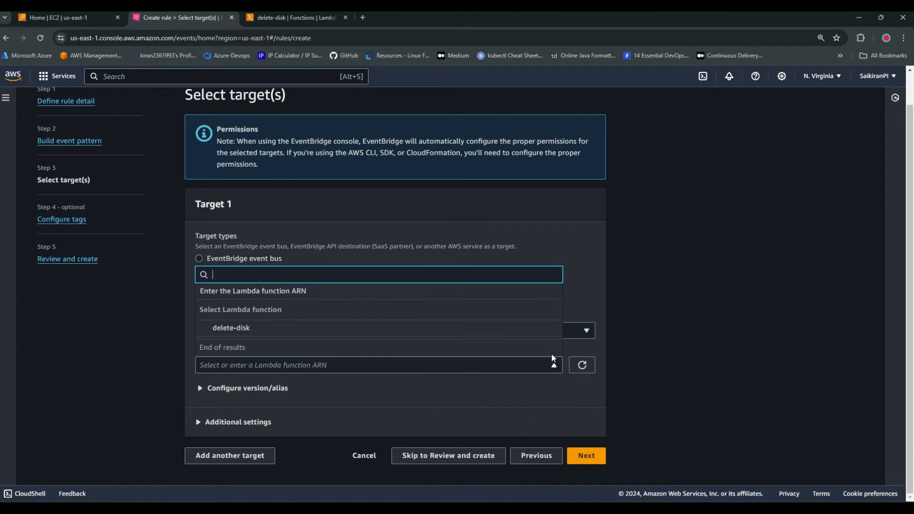
click(264, 329)
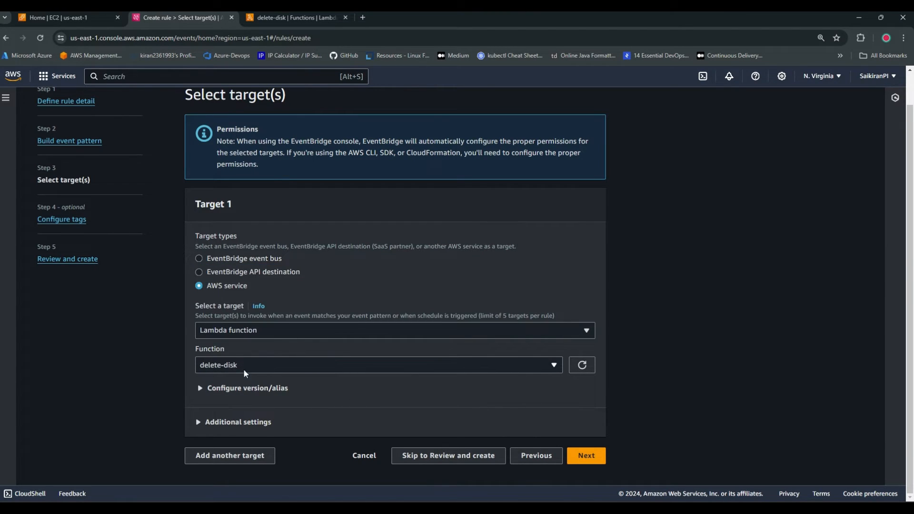
click(587, 455)
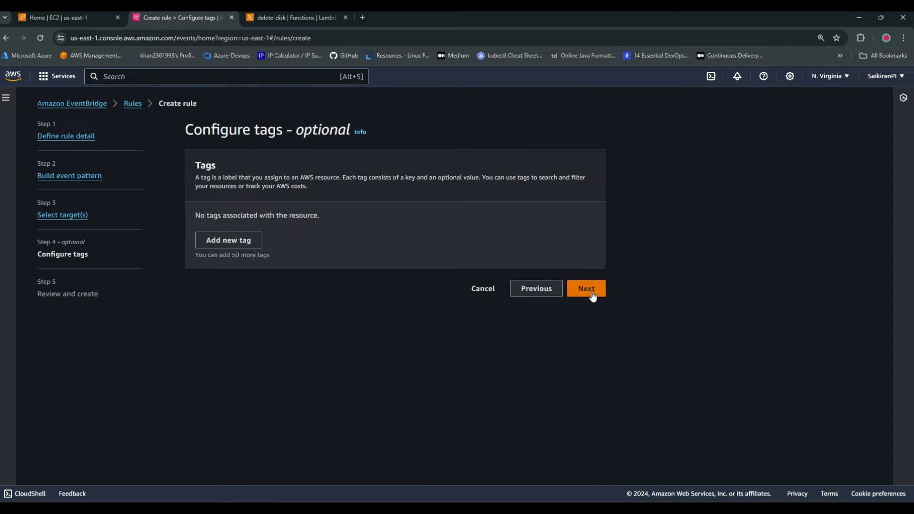
Leave the rule untagged, create it from the review page, and dismiss the success notification
click(587, 288)
scroll(632, 409, down, 5)
scroll(633, 408, down, 3)
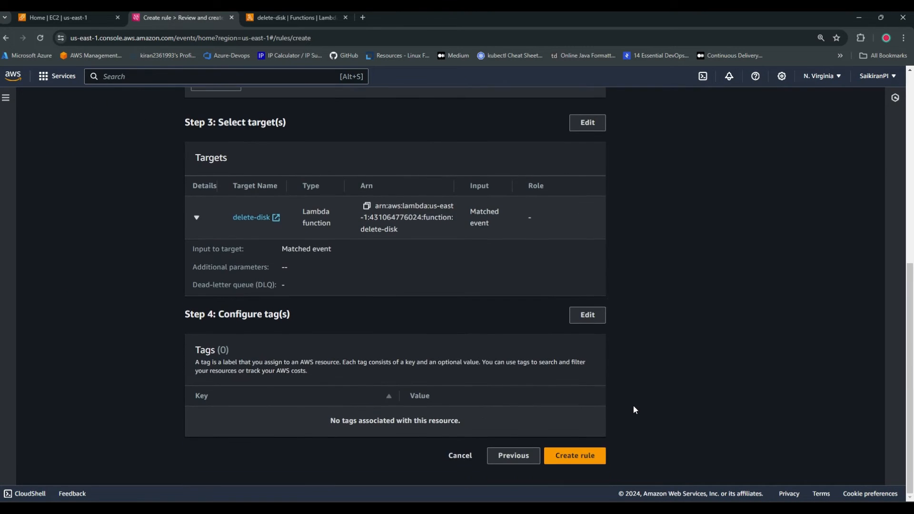
click(579, 456)
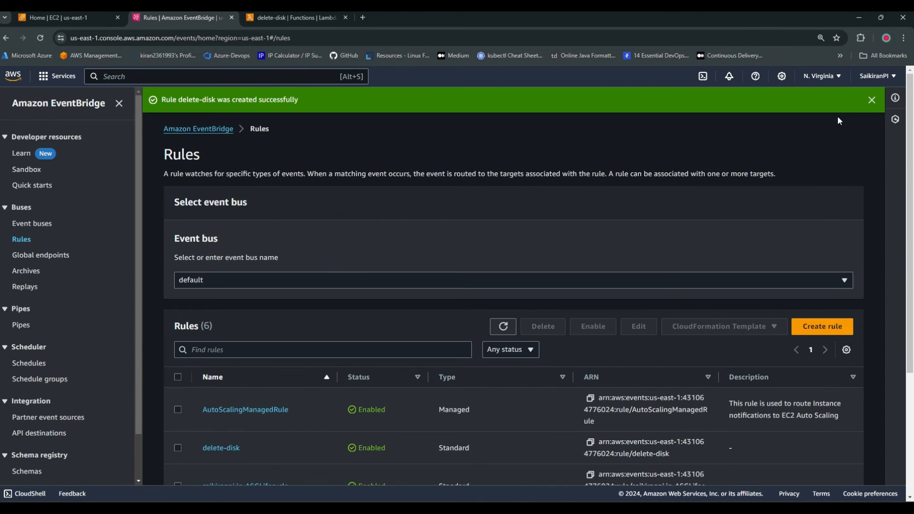
click(872, 100)
scroll(352, 267, down, 3)
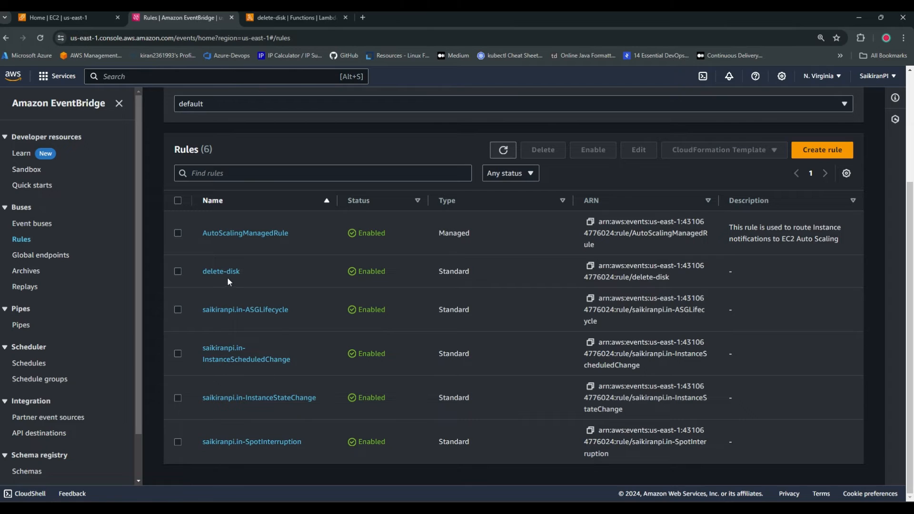
click(275, 16)
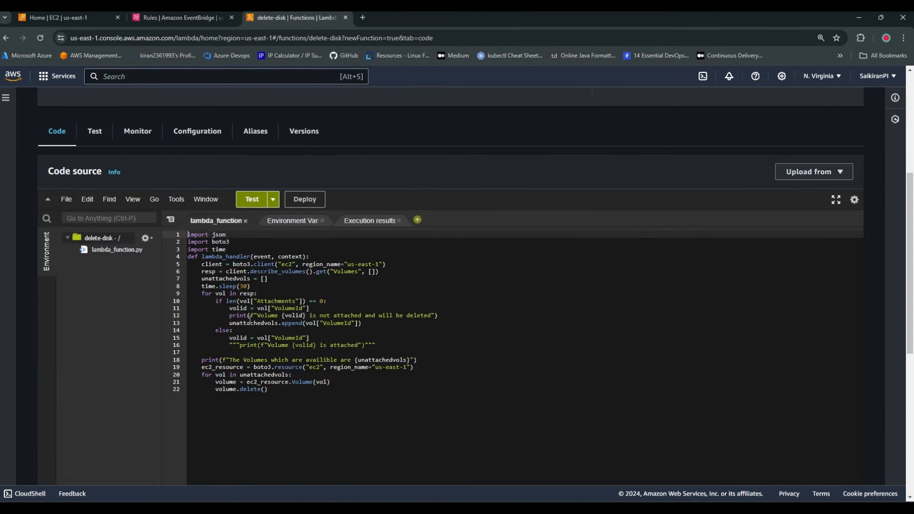
click(188, 19)
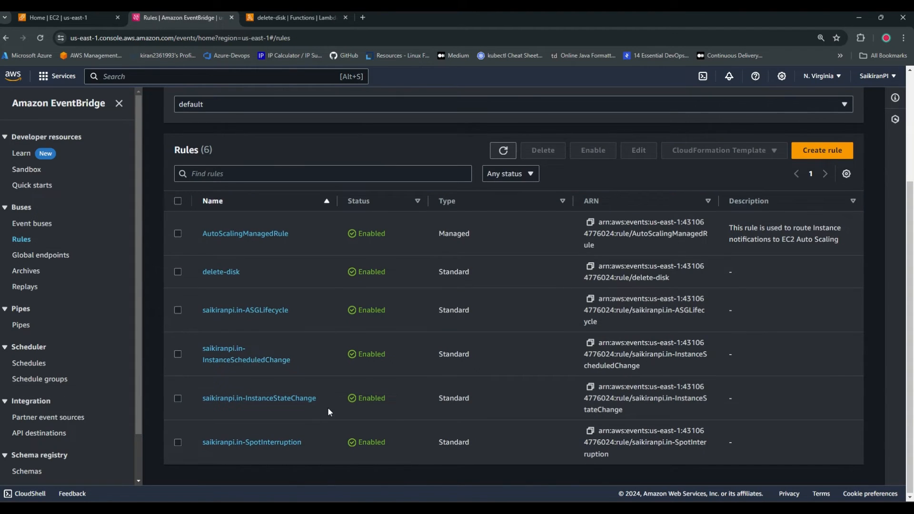
scroll(328, 407, up, 2)
Switch to the EC2 console's browser tab and open the list of Elastic Block Store volumes
click(67, 17)
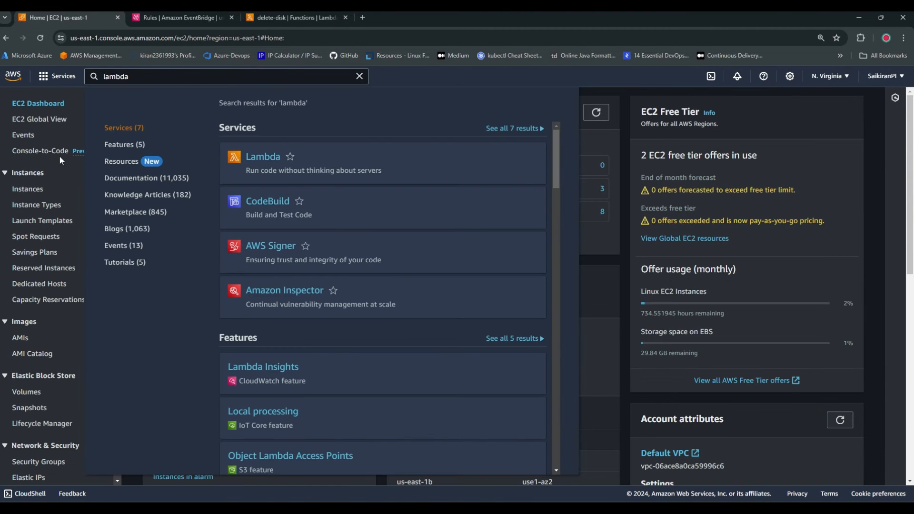
click(592, 139)
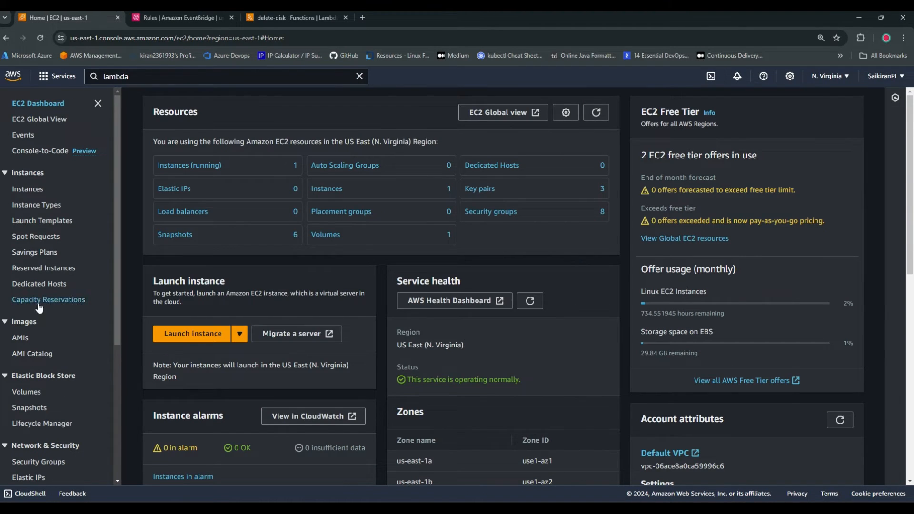
click(26, 392)
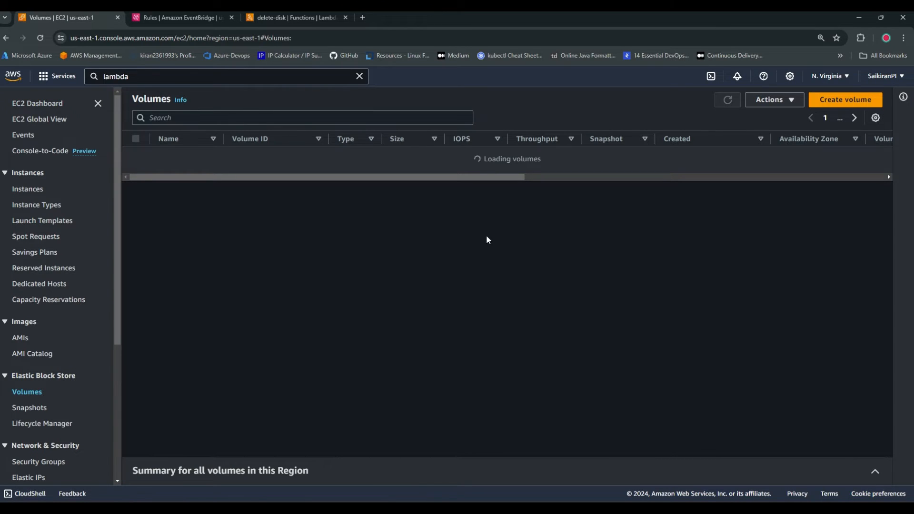
click(727, 99)
Create a 100 GiB gp3 volume in us-east-1a with the default settings and refresh the volumes list
click(845, 100)
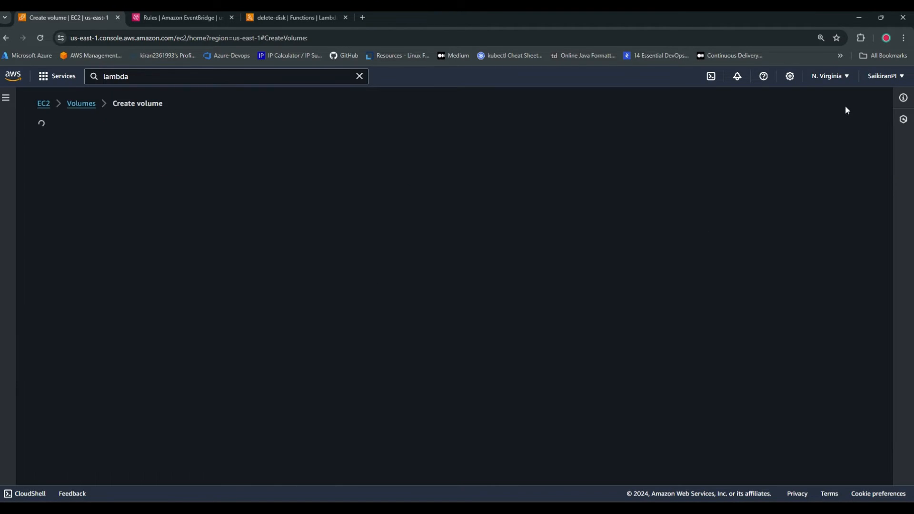
scroll(293, 339, down, 2)
scroll(299, 341, down, 5)
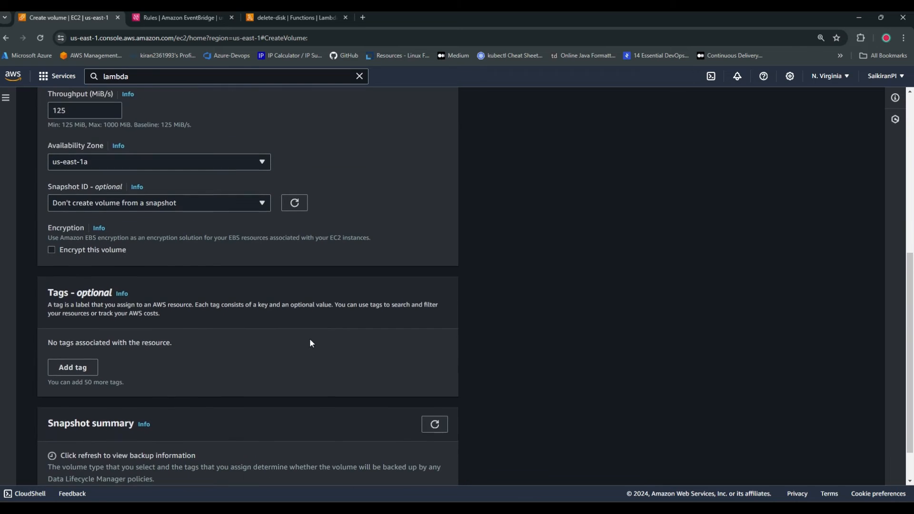
scroll(386, 350, down, 1)
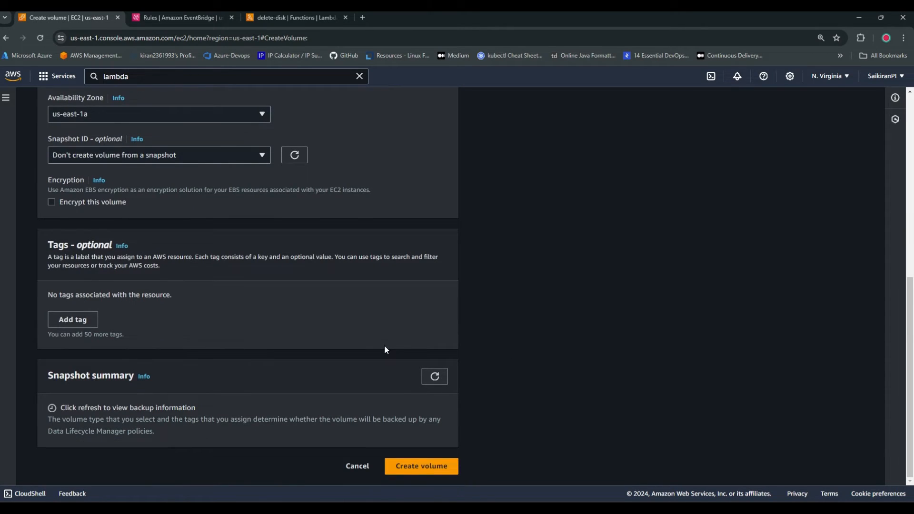
click(421, 466)
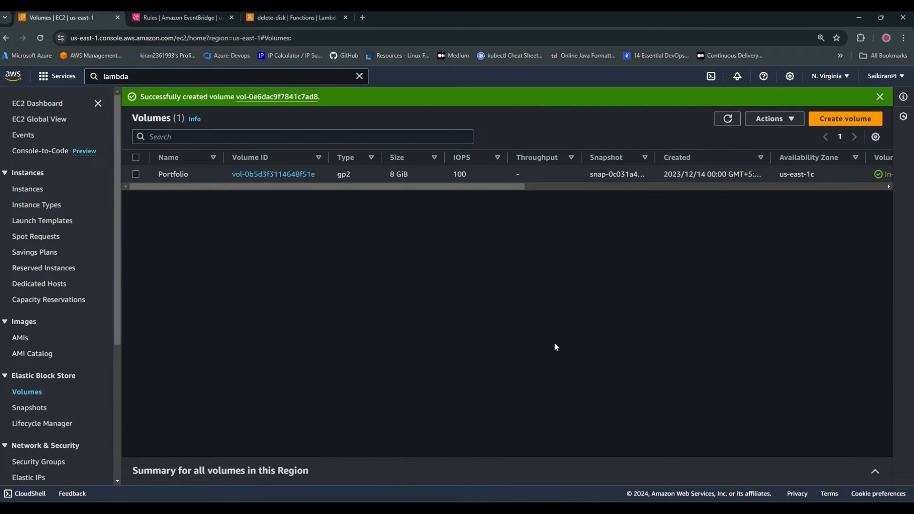
click(725, 122)
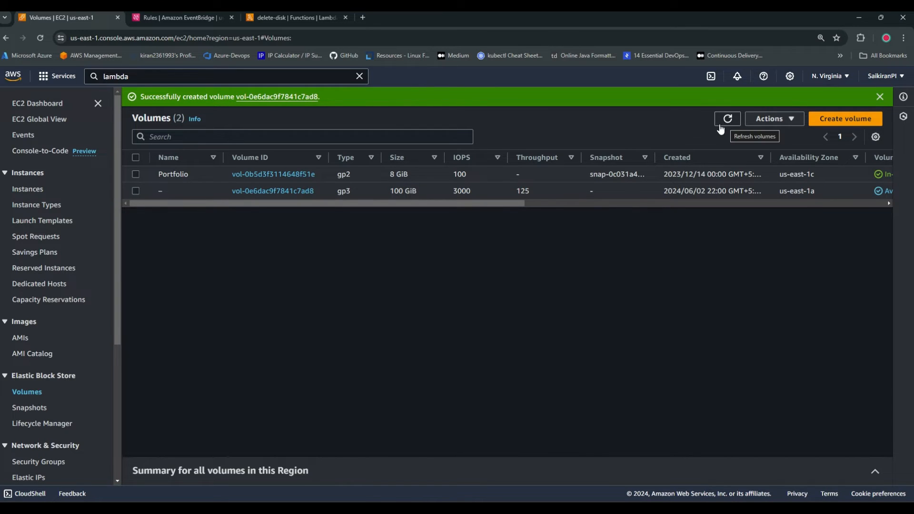
click(879, 97)
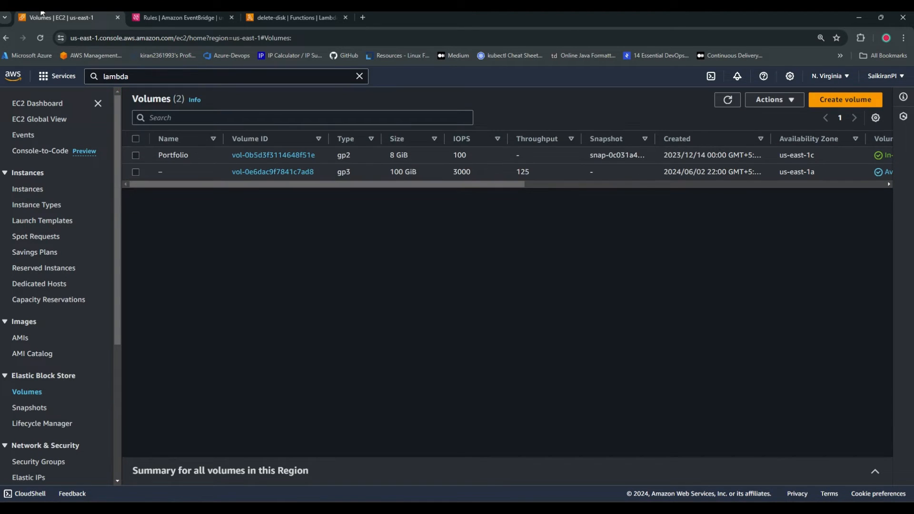
Search the services for "cloudwatch", open CloudWatch in a new browser tab, and refresh the volumes list
double_click(197, 78)
key(BackSpace)
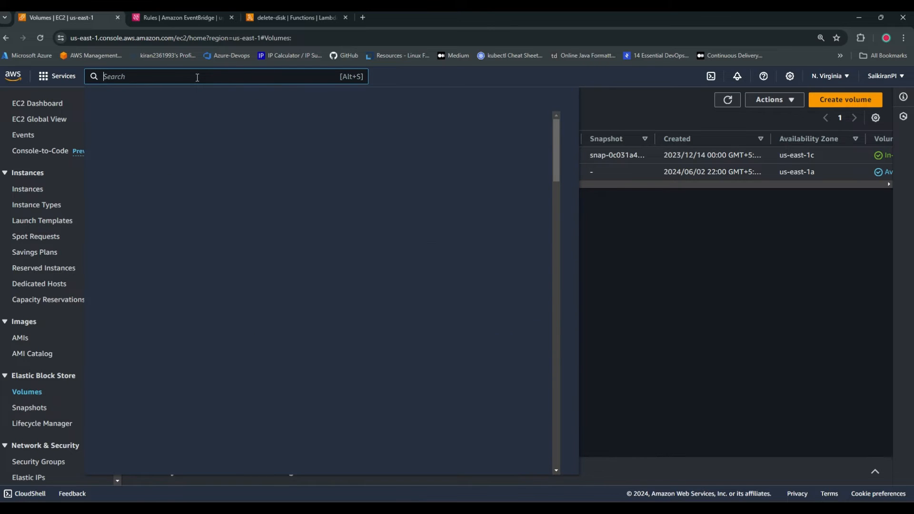
text(cloud)
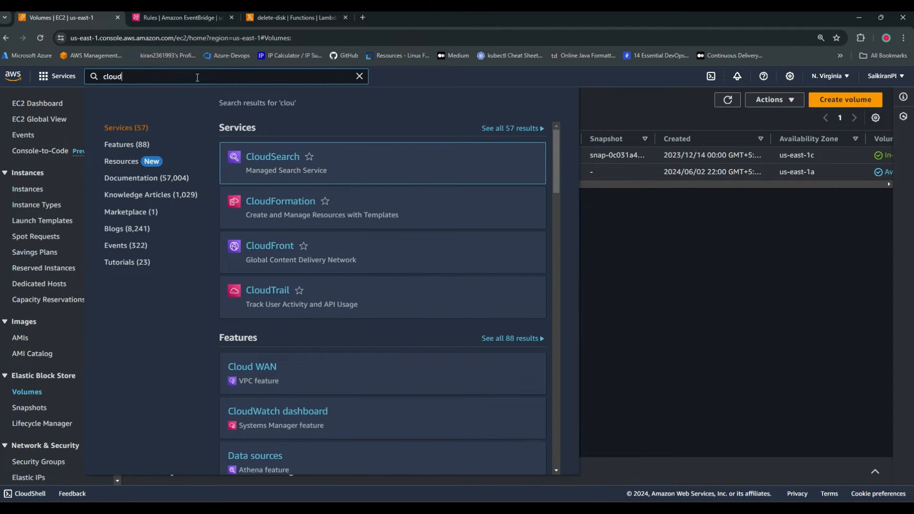
text(watch)
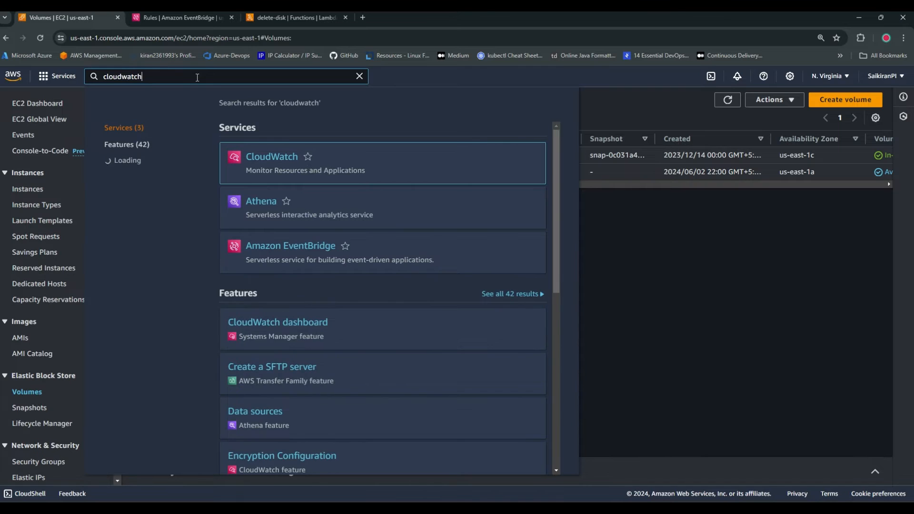
middle_click(269, 156)
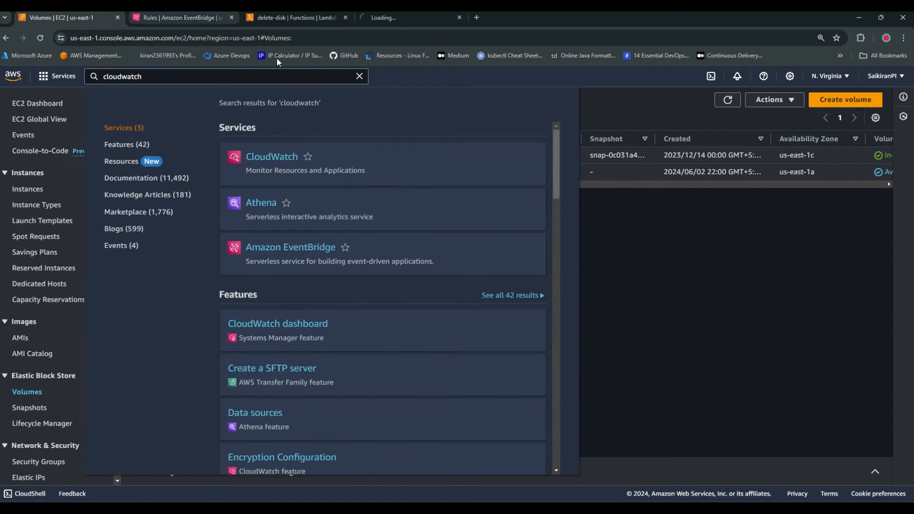
click(684, 244)
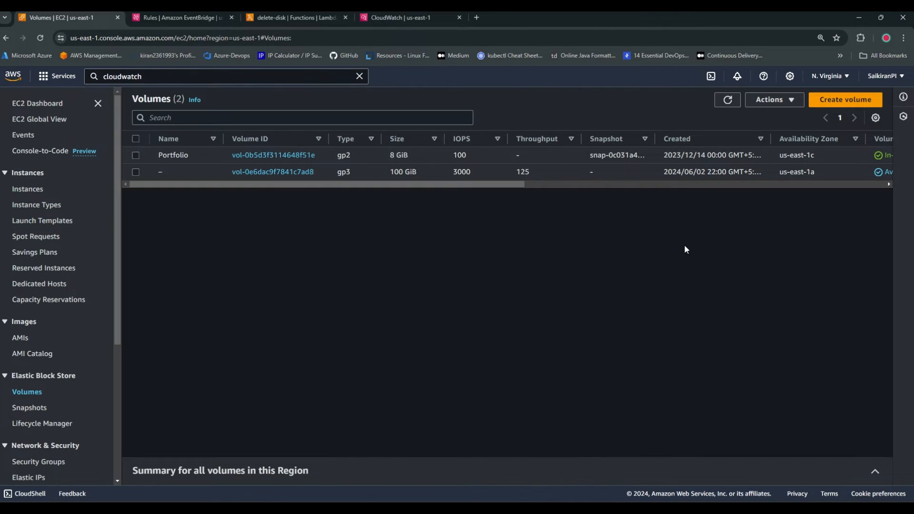
click(727, 103)
click(730, 106)
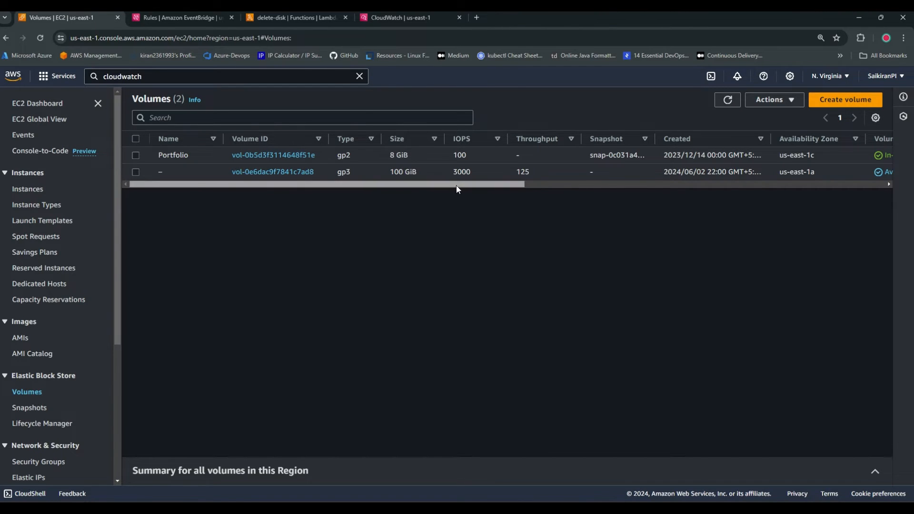
In CloudWatch, open the log stream of the /aws/lambda/delete-disk log group to view its log events
click(376, 14)
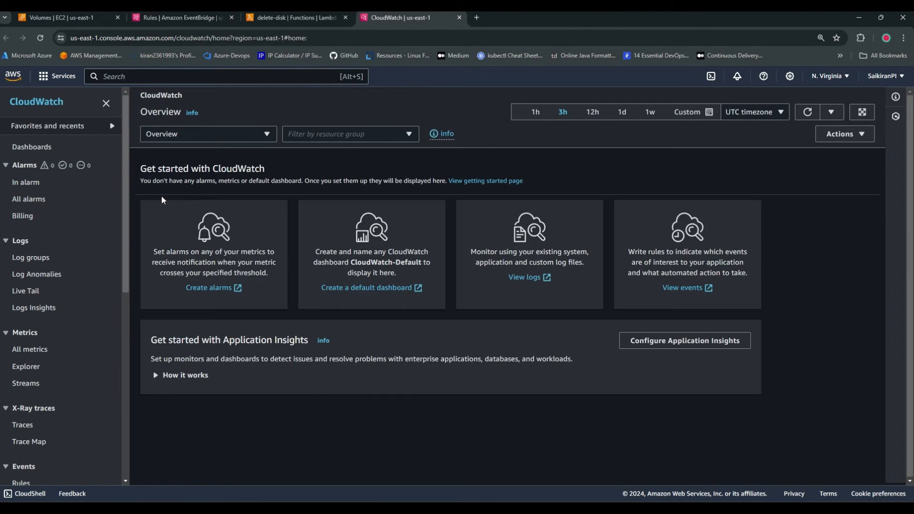
click(31, 257)
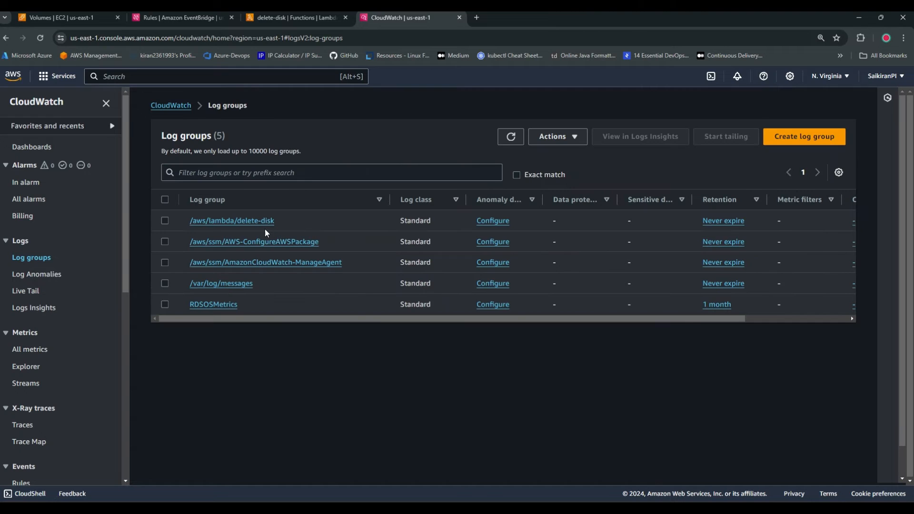
drag(290, 221, 237, 222)
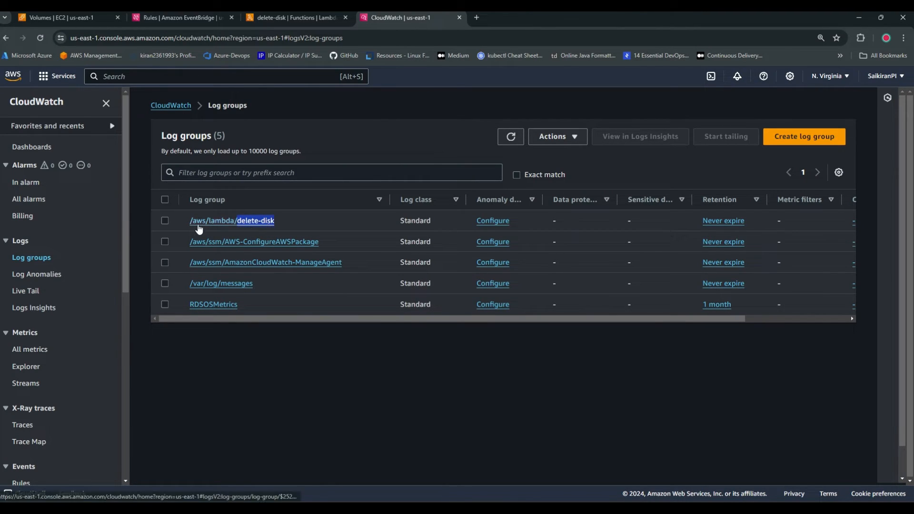
click(257, 221)
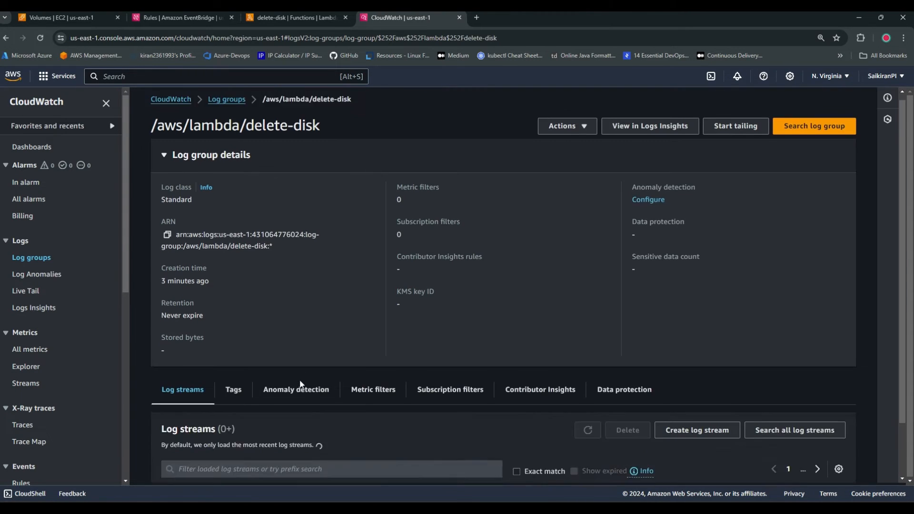
scroll(315, 423, down, 2)
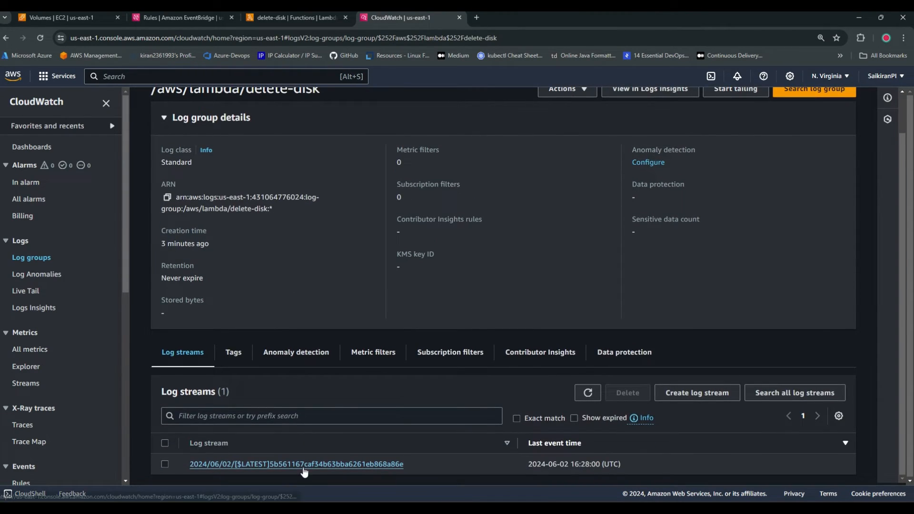
click(308, 463)
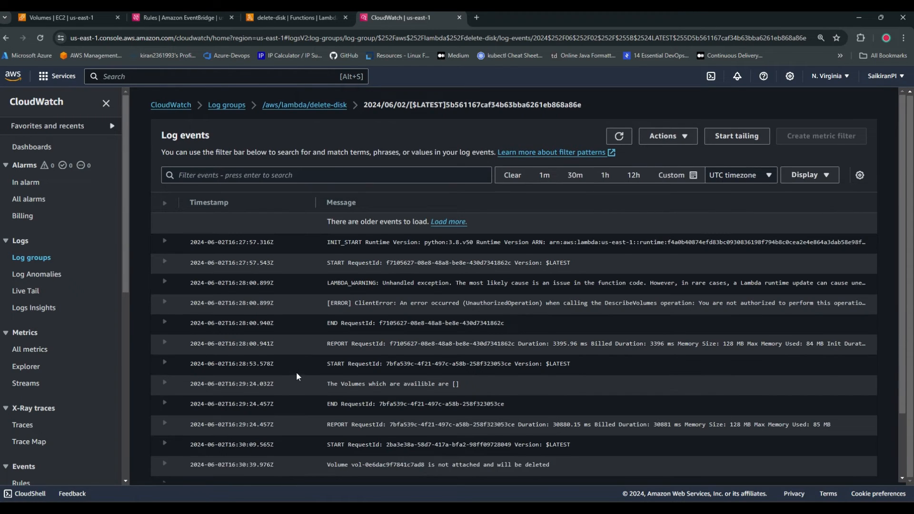
Expand the END and REPORT entries of the latest invocation in the log stream to read their details
scroll(324, 376, down, 2)
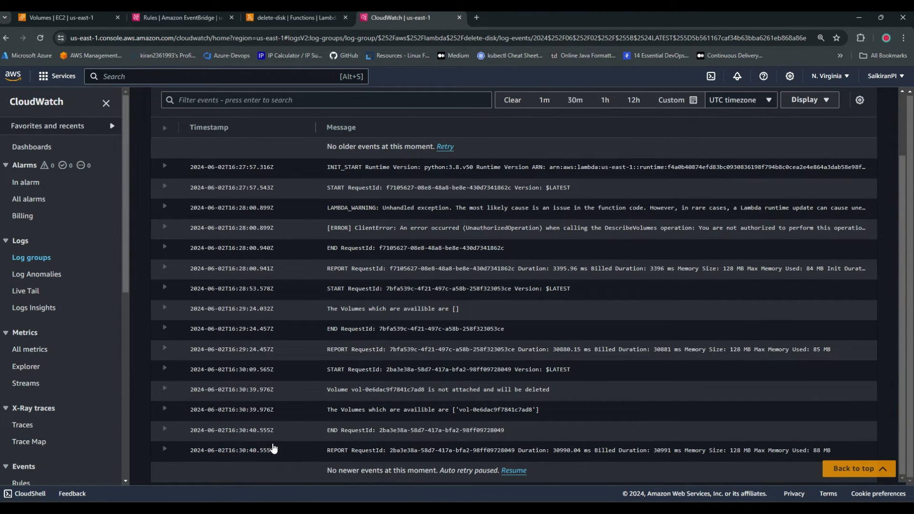
click(165, 449)
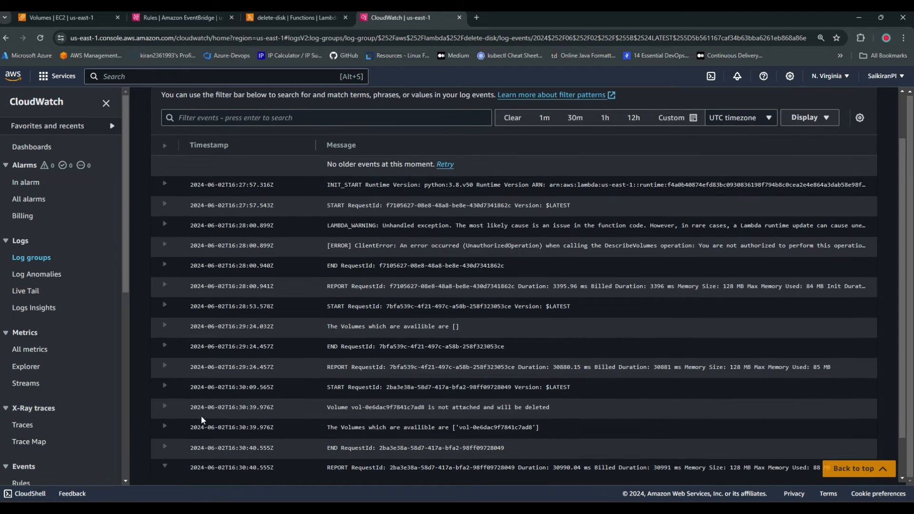
click(165, 448)
scroll(205, 443, down, 2)
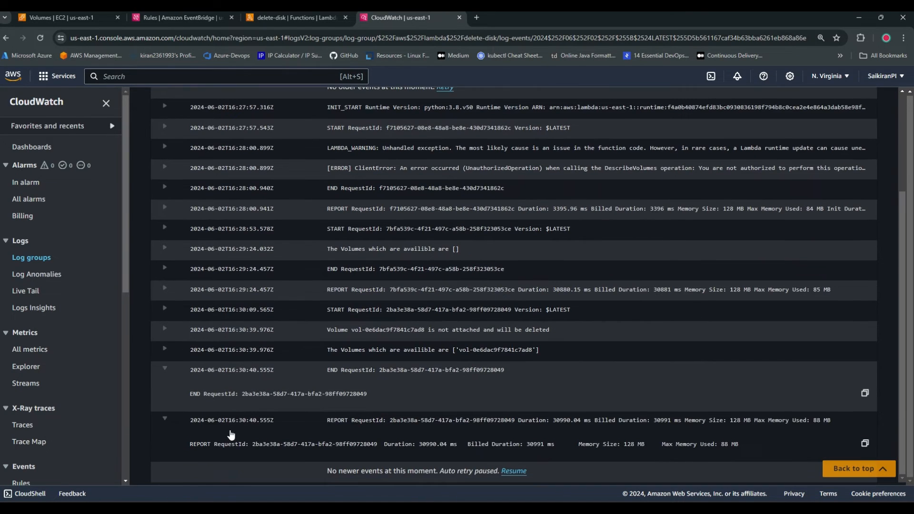
scroll(230, 429, up, 3)
Switch to the EC2 console's browser tab and refresh the volumes list to check for the unattached volume
click(184, 14)
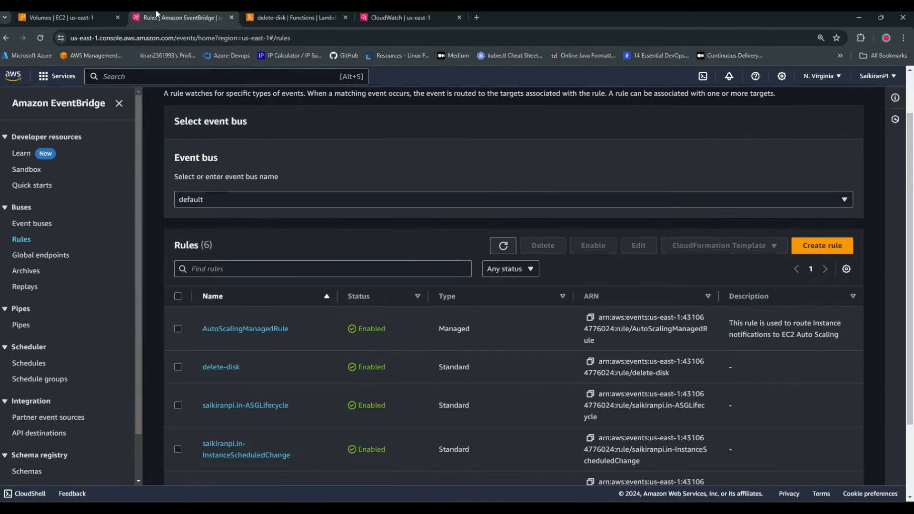
click(62, 17)
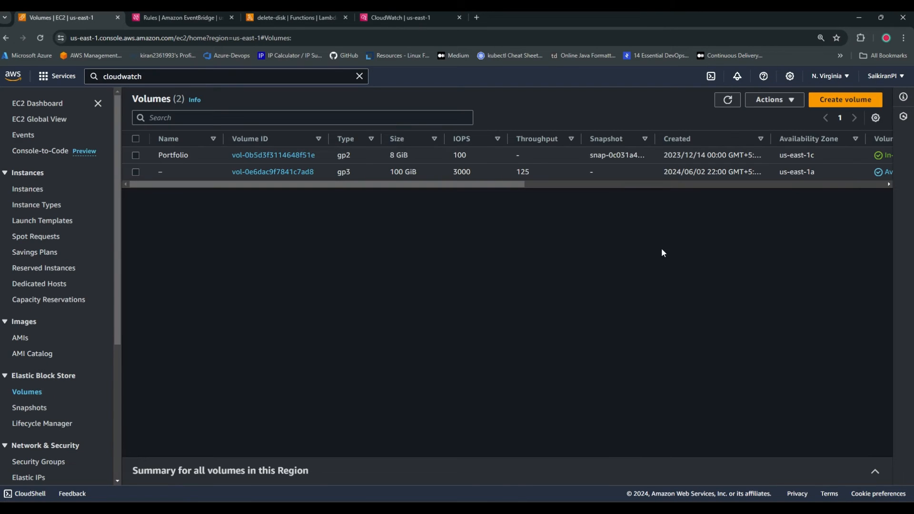
click(727, 99)
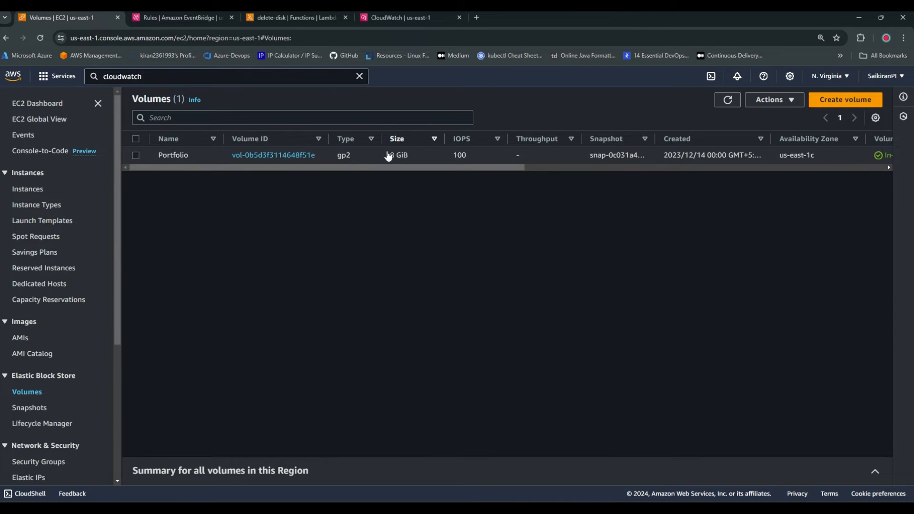
drag(384, 168, 312, 186)
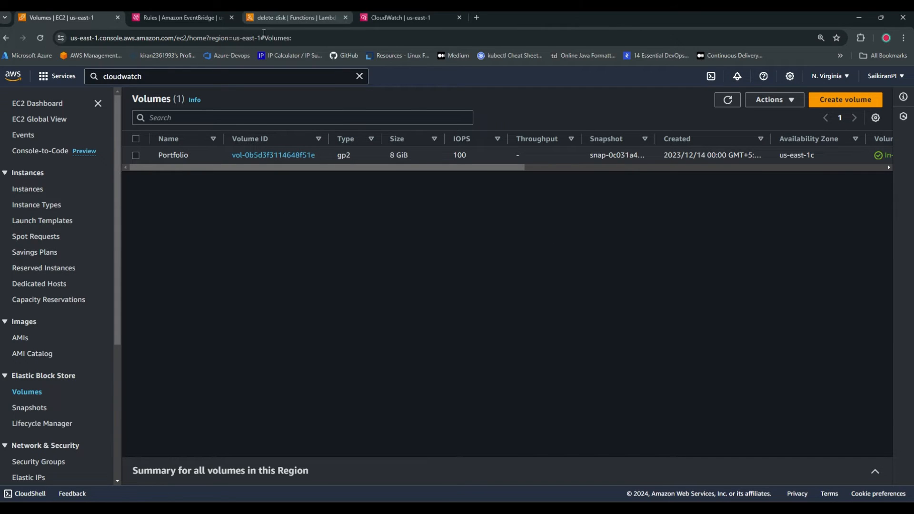
Start a new rule in the EventBridge browser tab and enter "snapshot" as both its name and its description
click(210, 22)
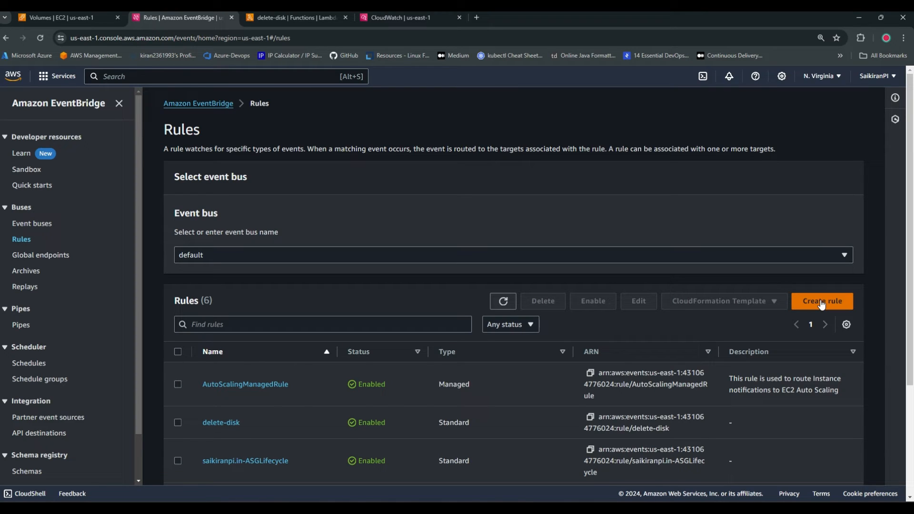
click(821, 302)
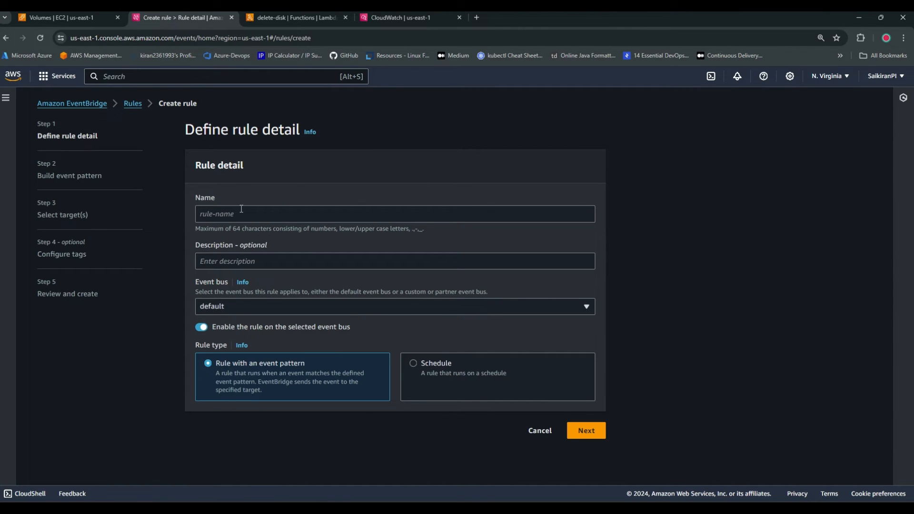
click(269, 217)
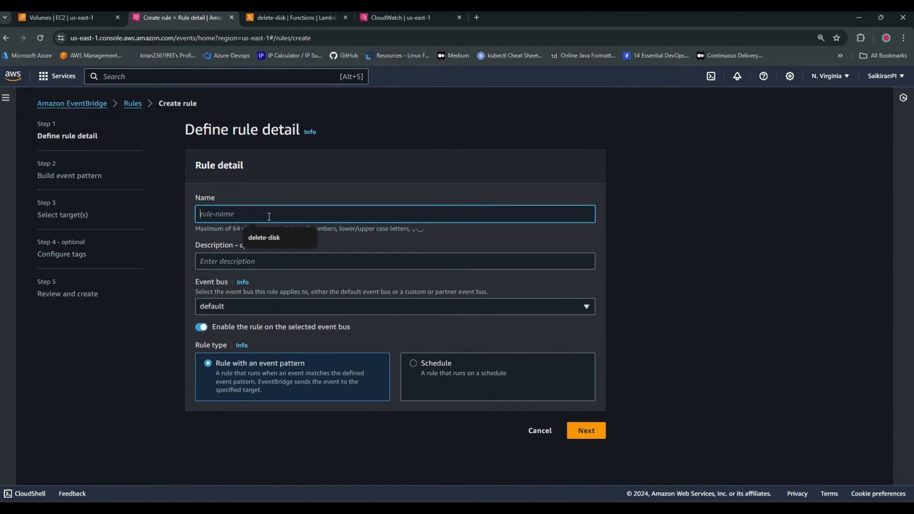
text(back)
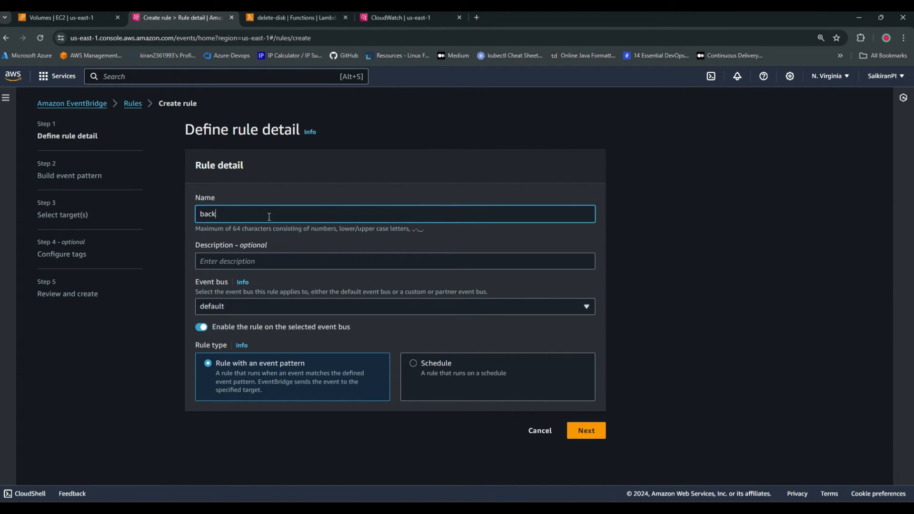
key(BackSpace)
key(BackSpace)
key(BackSpace)
key(BackSpace)
text(snapshot)
key(ctrl+a)
key(ctrl+c)
click(251, 259)
key(ctrl+v)
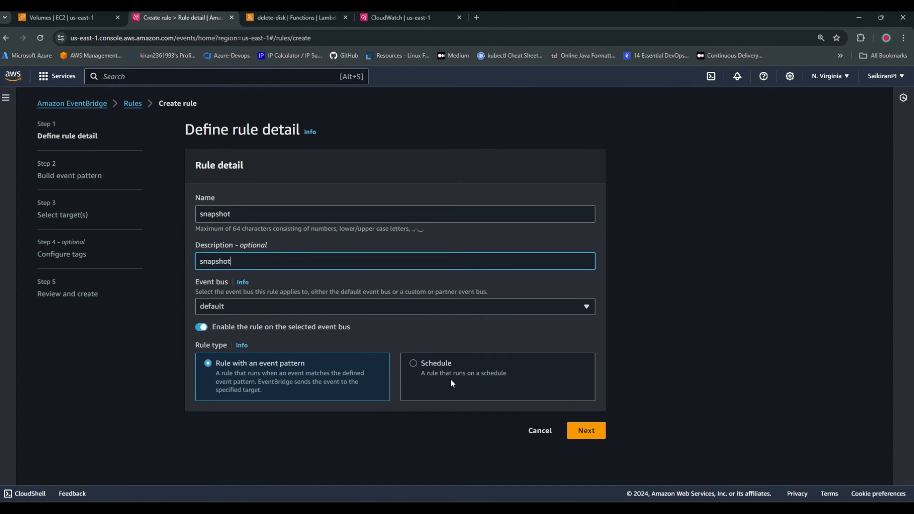
Set the rule type to Schedule and continue creating the rule instead of using EventBridge Scheduler
click(426, 370)
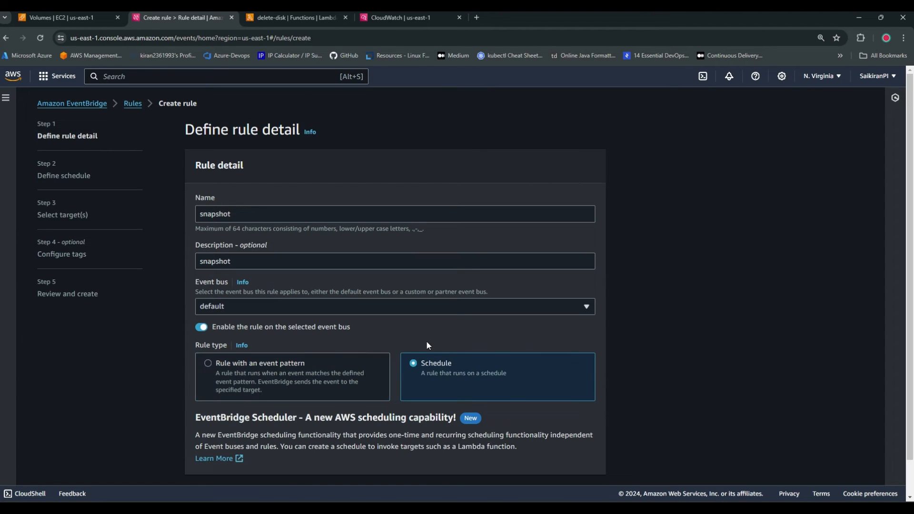
scroll(438, 392, down, 1)
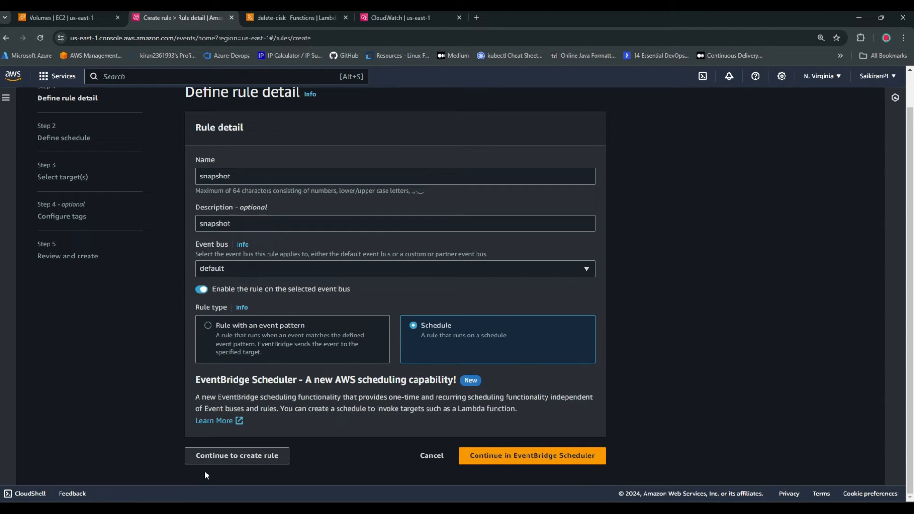
click(230, 460)
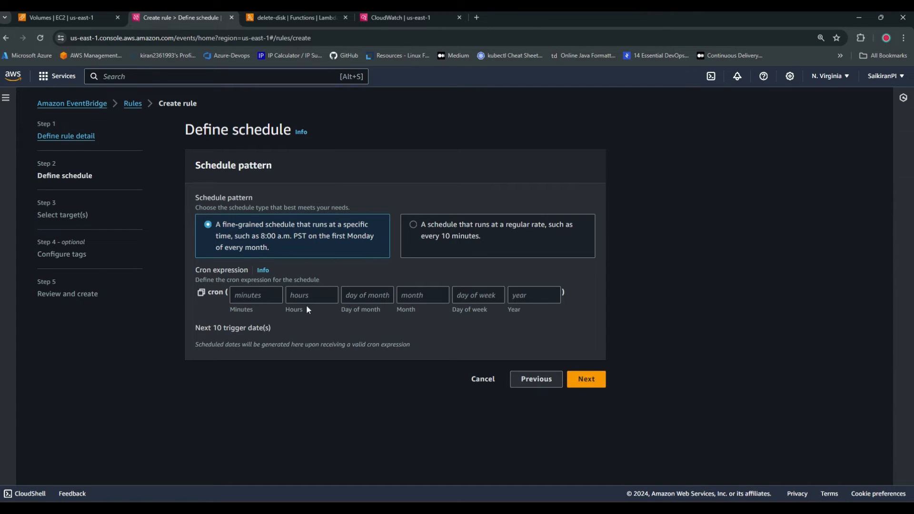
Schedule the rule at a regular rate of 5 minutes and proceed to target selection
click(421, 224)
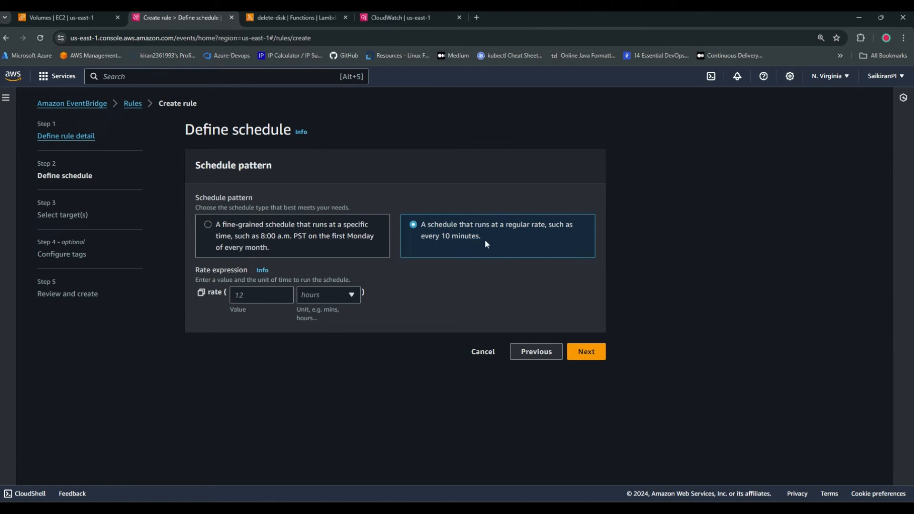
click(253, 293)
text(5)
click(336, 293)
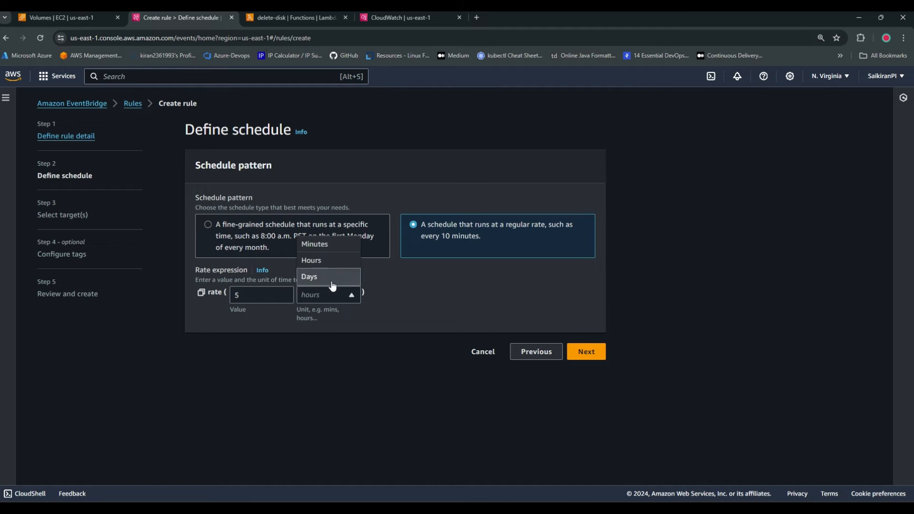
click(322, 246)
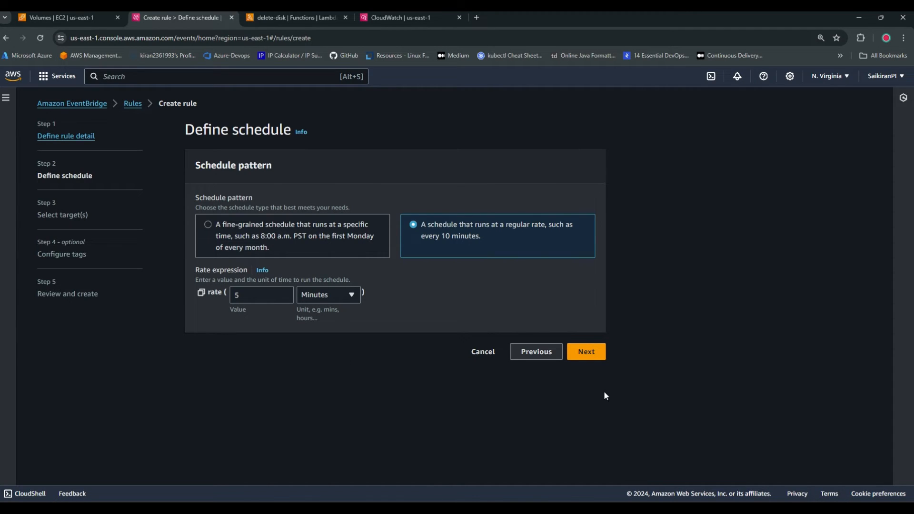
click(586, 351)
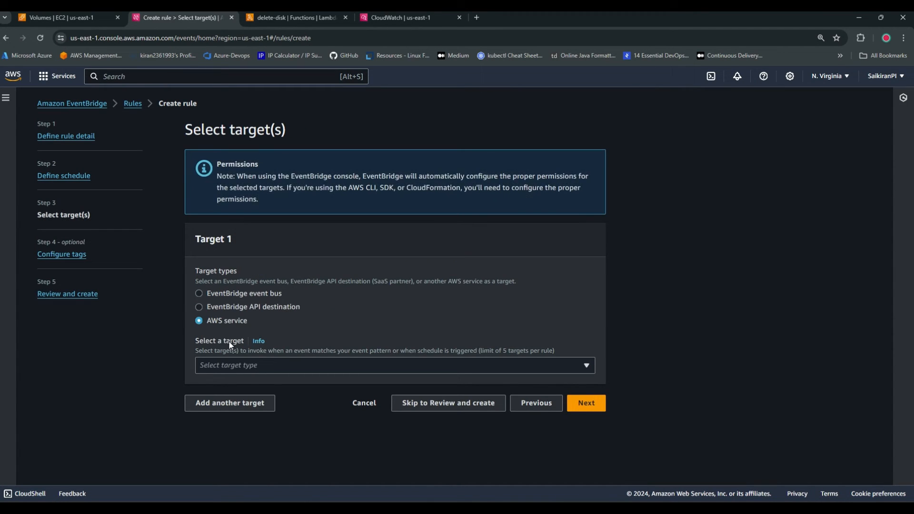
Search the AWS service targets for "ebs" and choose EBS Create Snapshot as Target 1
click(279, 365)
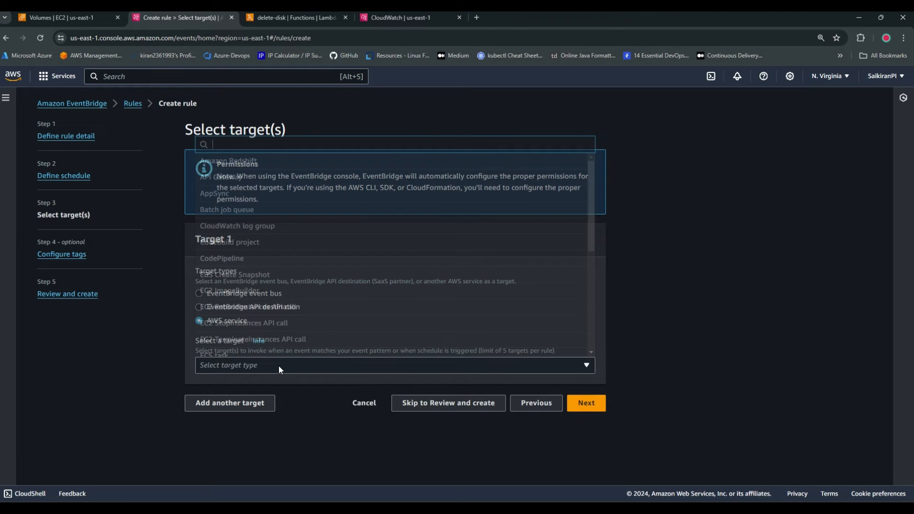
text(ec2)
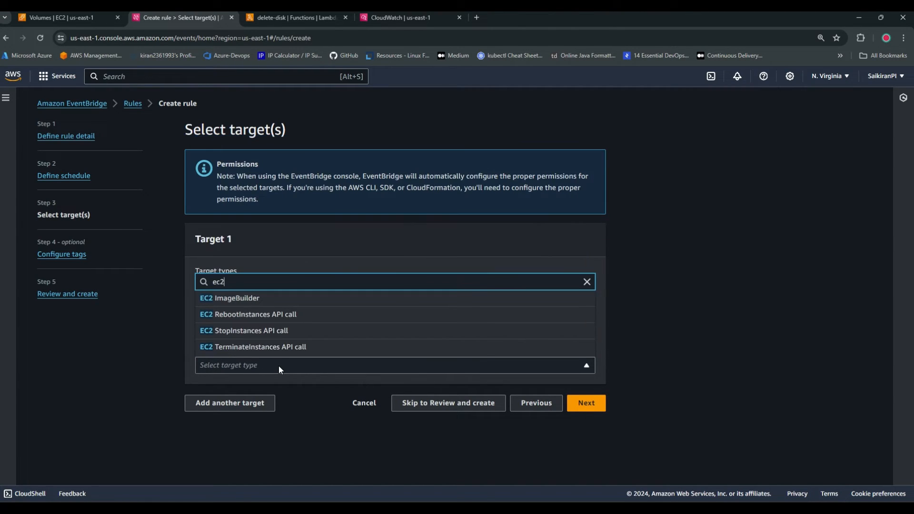
key(BackSpace)
key(BackSpace)
key(BackSpace)
text(volu)
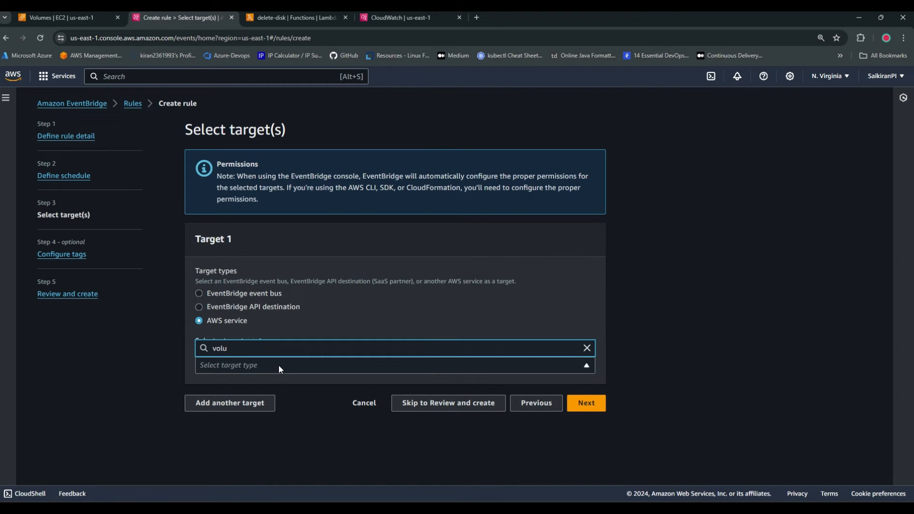
key(BackSpace)
key(BackSpace)
key(BackSpace)
key(BackSpace)
text(ebs)
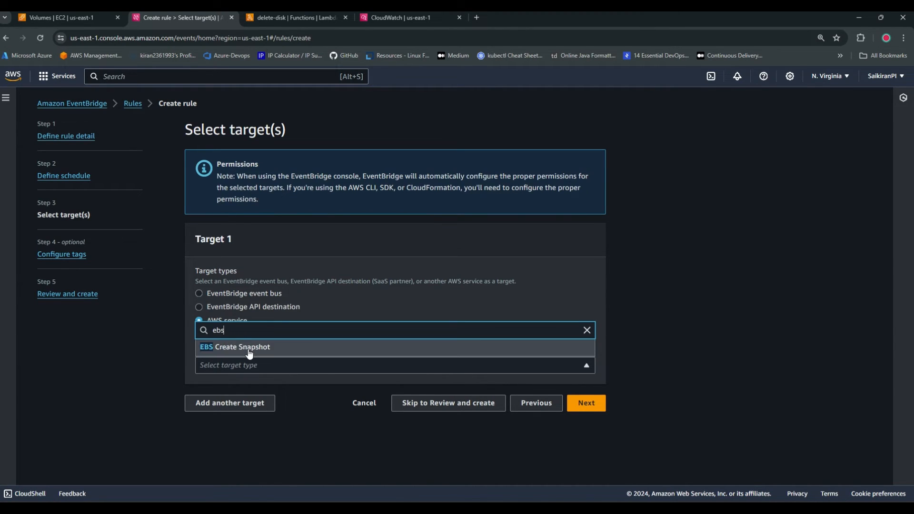
click(251, 348)
scroll(381, 330, down, 1)
Copy the Portfolio volume's ID from the EC2 volumes list and paste it as the snapshot target's volume ID
click(270, 356)
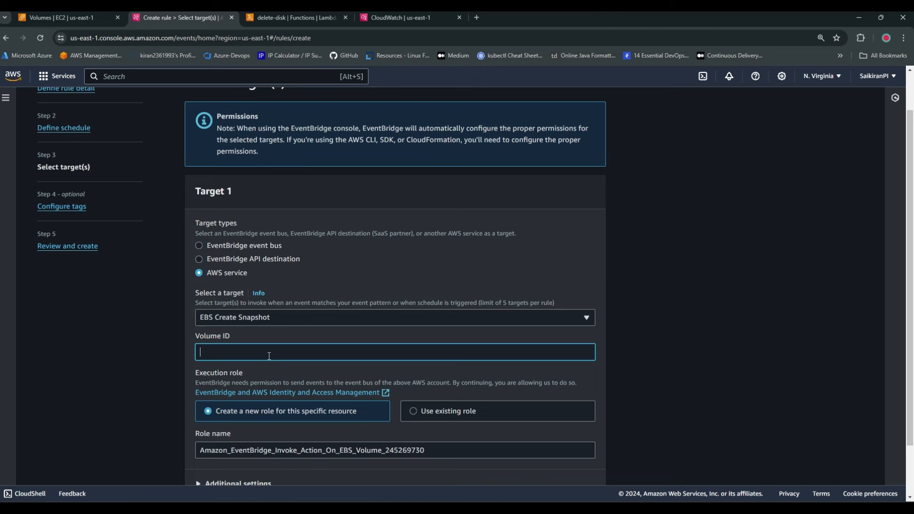
click(67, 17)
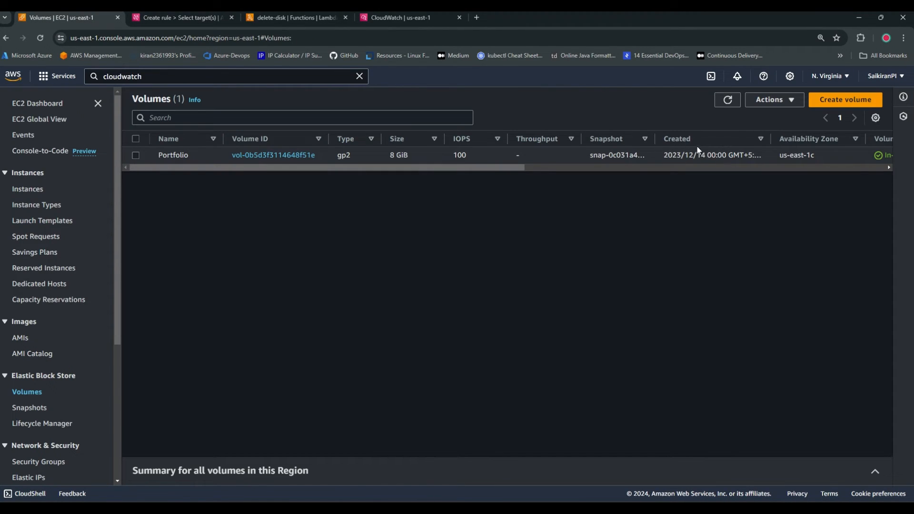
click(136, 155)
drag(325, 155, 225, 158)
key(ctrl+c)
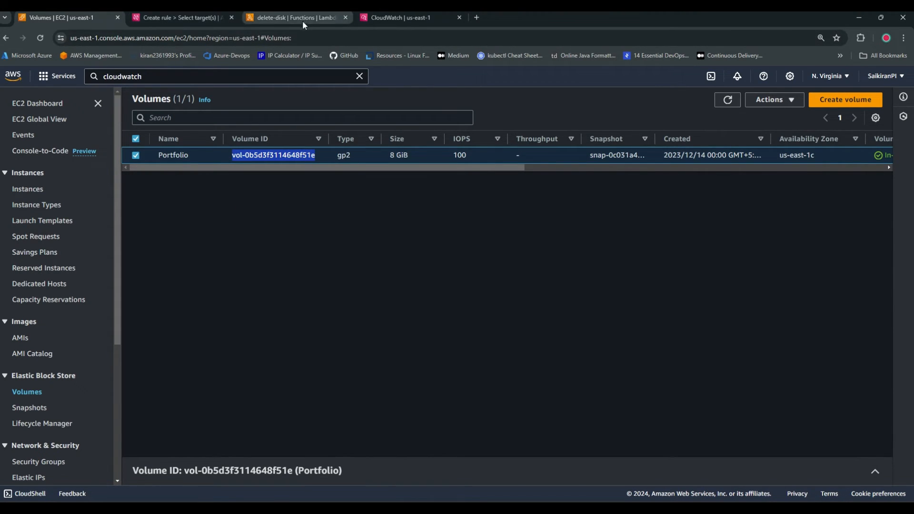
click(176, 20)
click(254, 352)
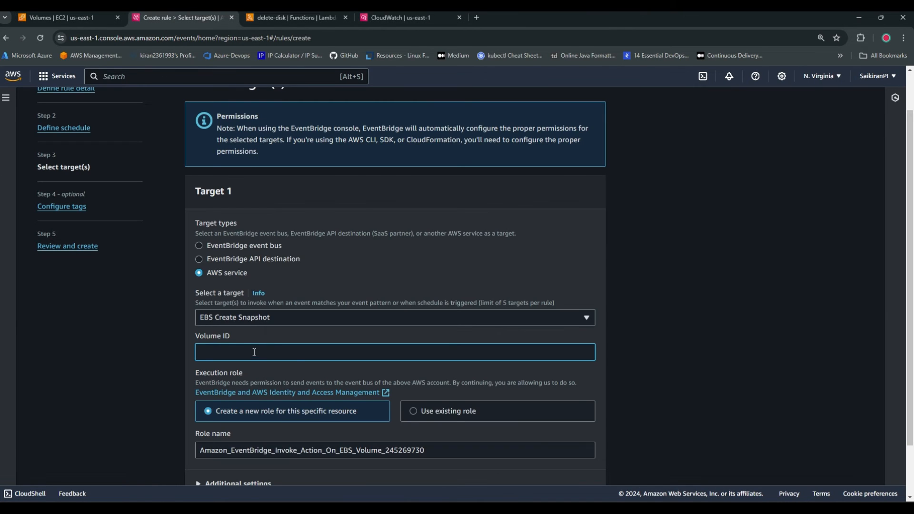
key(ctrl+v)
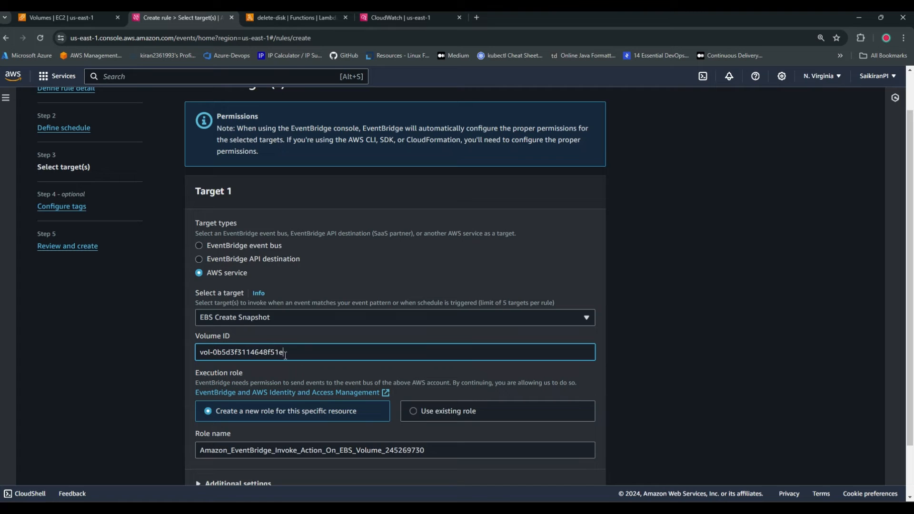
Keep the new execution role for the target, skip the tags, and create the snapshot rule
scroll(290, 384, down, 2)
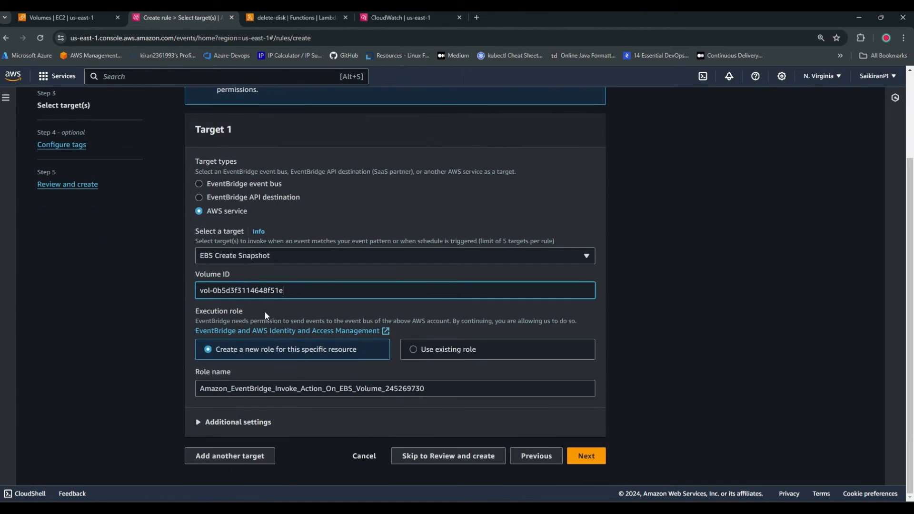
scroll(265, 313, up, 2)
scroll(350, 408, down, 2)
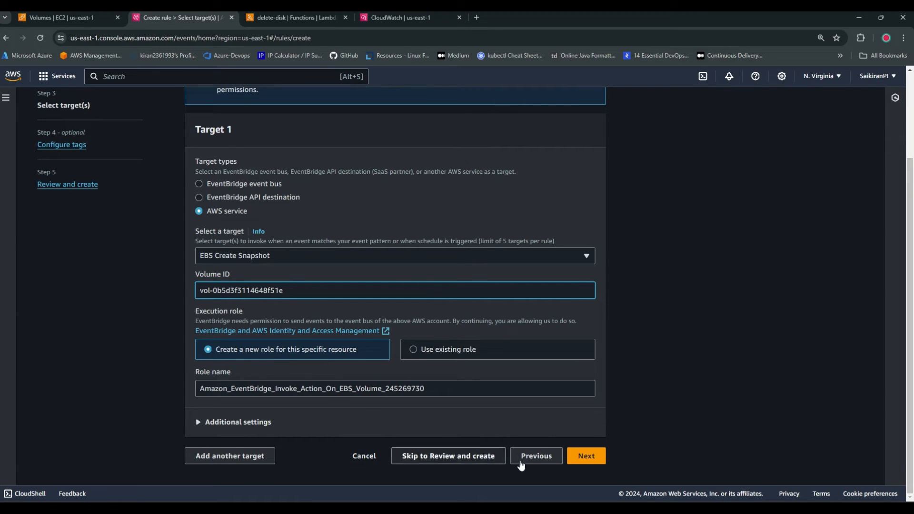
click(574, 454)
click(581, 288)
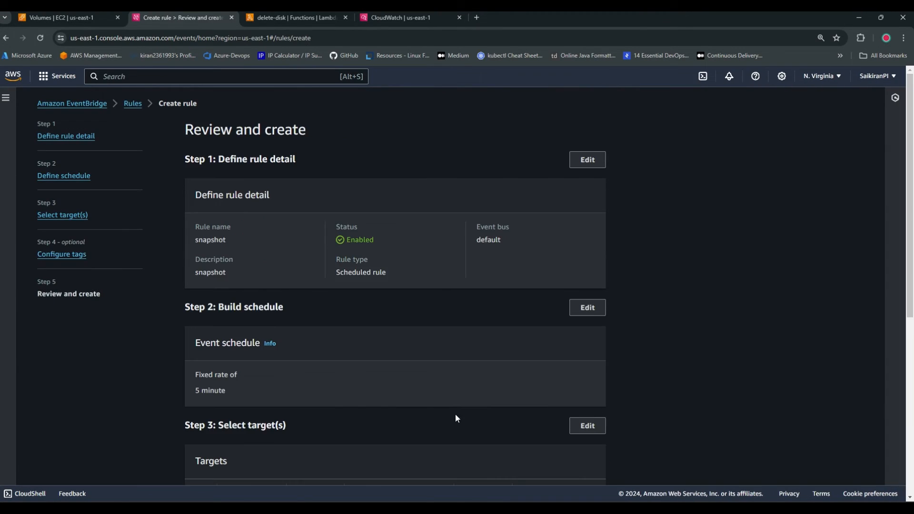
scroll(482, 410, down, 6)
click(565, 454)
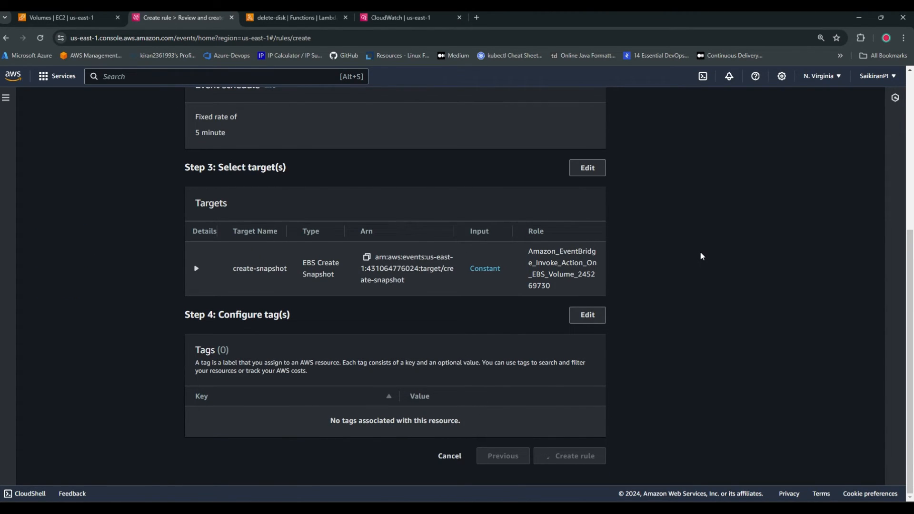
scroll(242, 322, down, 1)
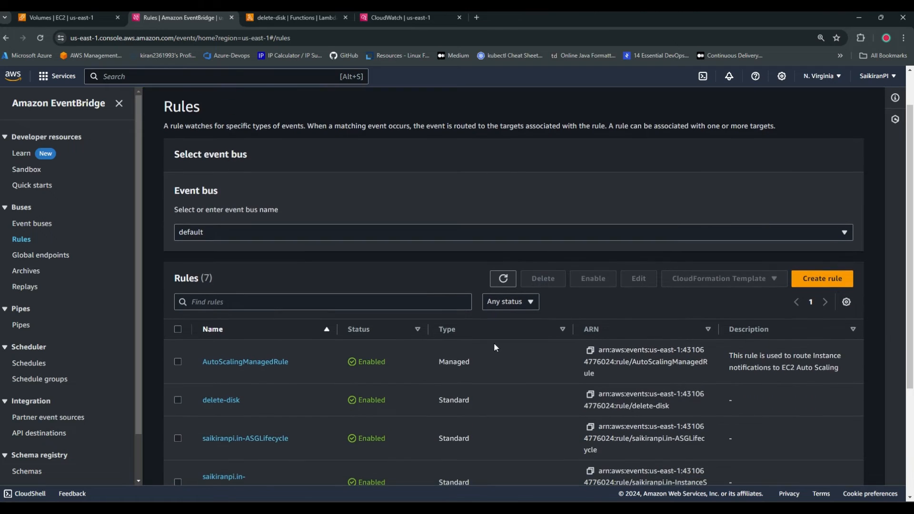
Open the EC2 Snapshots list in a new tab and refresh it to check for a new snapshot
click(56, 17)
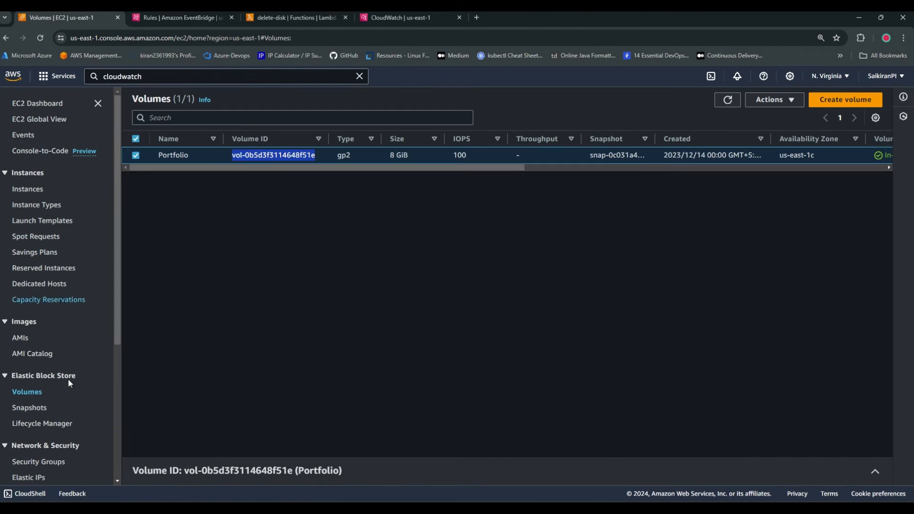
right_click(30, 407)
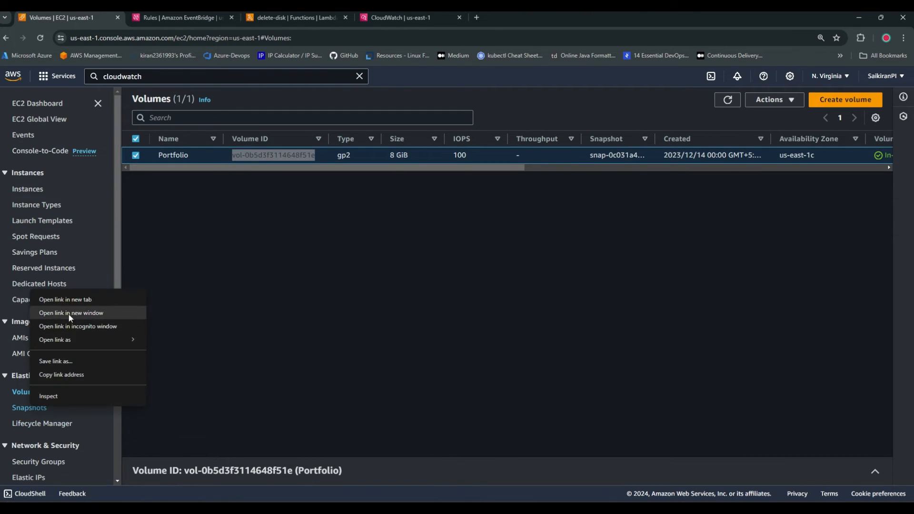
click(67, 298)
click(559, 18)
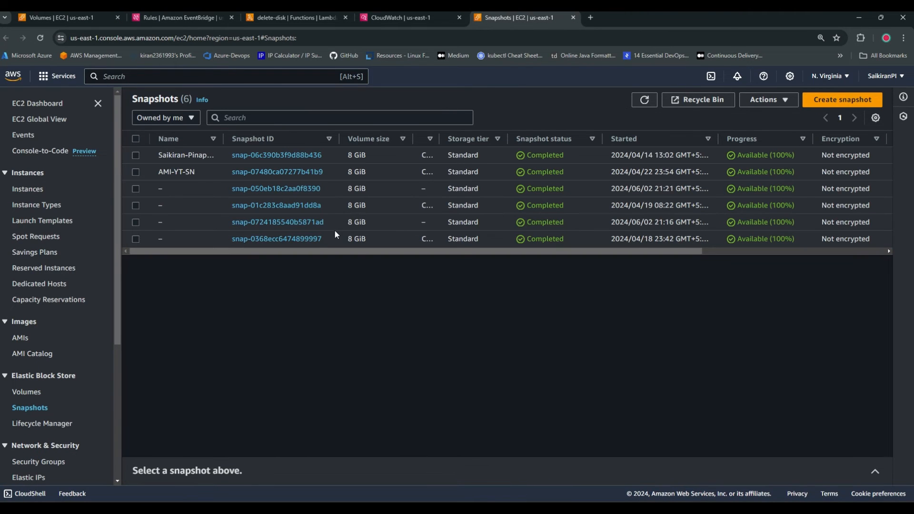
mouse_move(373, 251)
mouse_down()
mouse_move(435, 253)
mouse_move(372, 252)
mouse_up()
click(644, 100)
Return to the EventBridge Rules page, refresh the rules list, and dismiss the notification banner
click(307, 18)
click(202, 18)
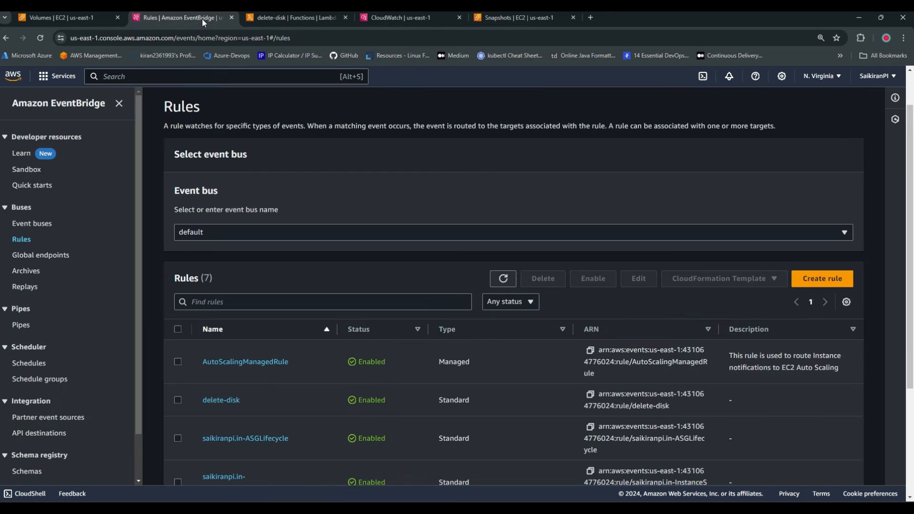
click(503, 280)
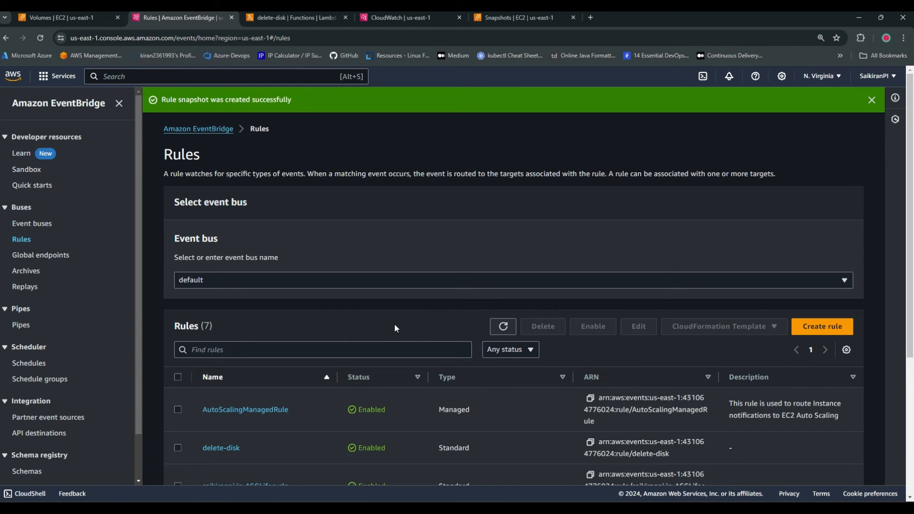
click(872, 99)
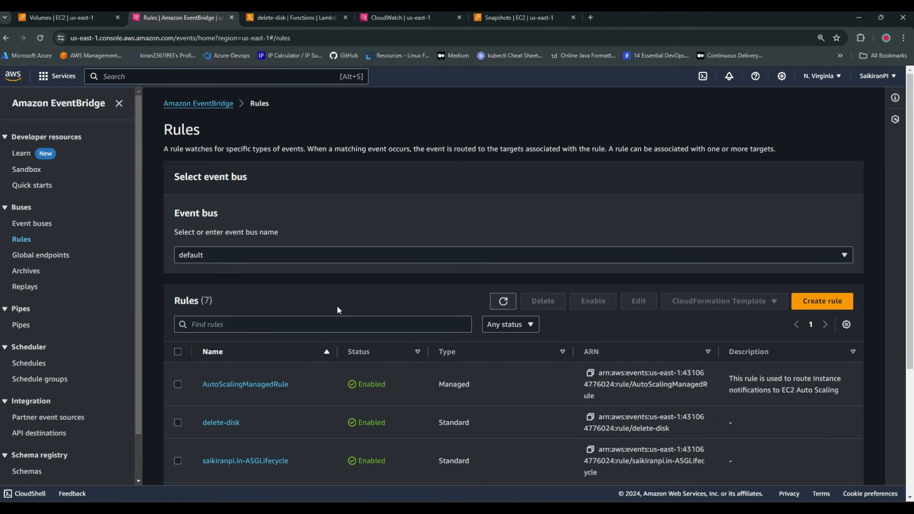
Search the AWS services for "iam" from the EC2 Volumes page and open IAM in a new tab
click(73, 19)
click(178, 75)
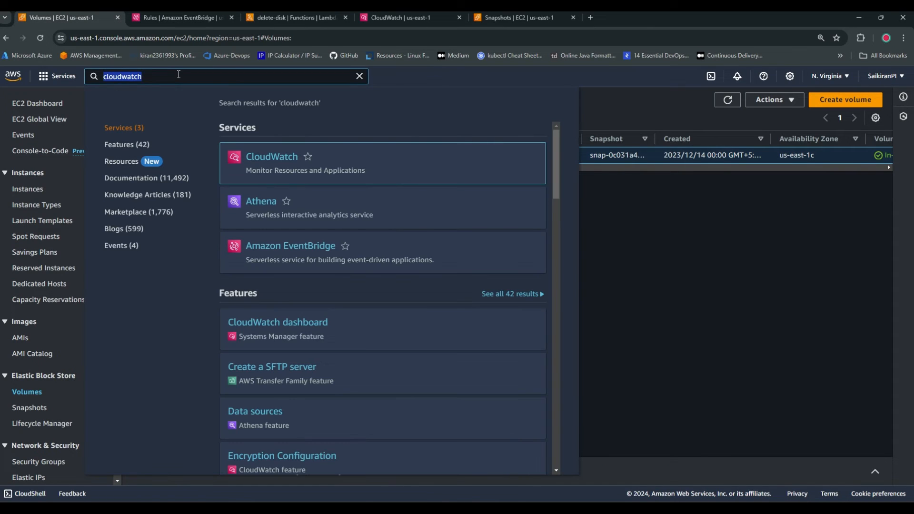
text(iam)
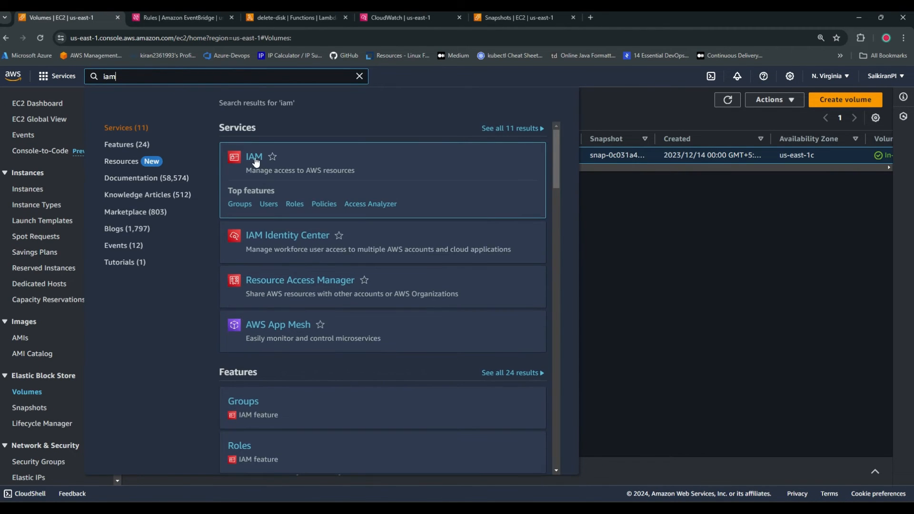
right_click(256, 162)
click(276, 170)
click(633, 16)
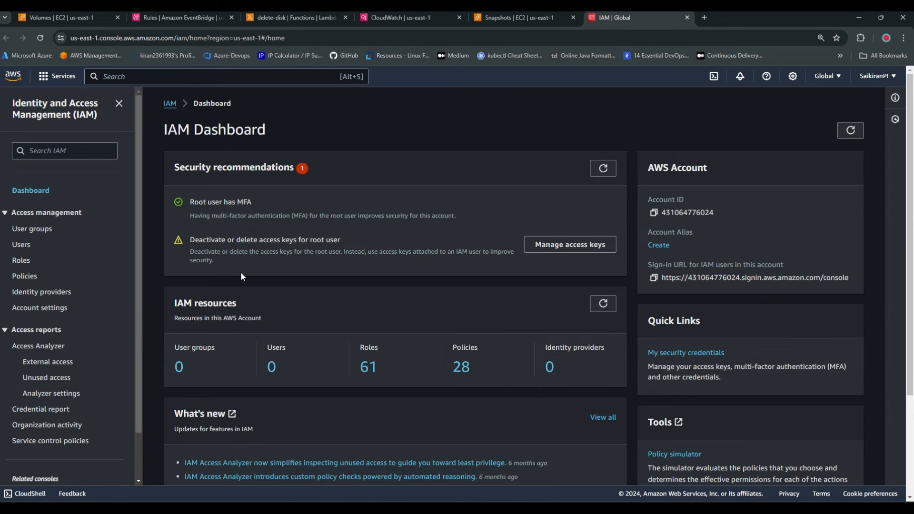
Start creating an IAM policy in the JSON editor and clear its default statement
click(25, 281)
click(818, 139)
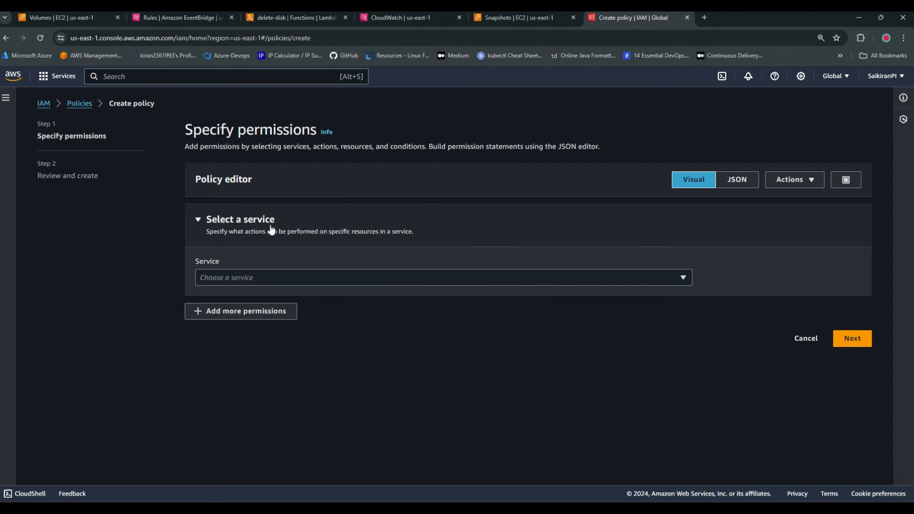
click(285, 279)
click(753, 179)
key(BackSpace)
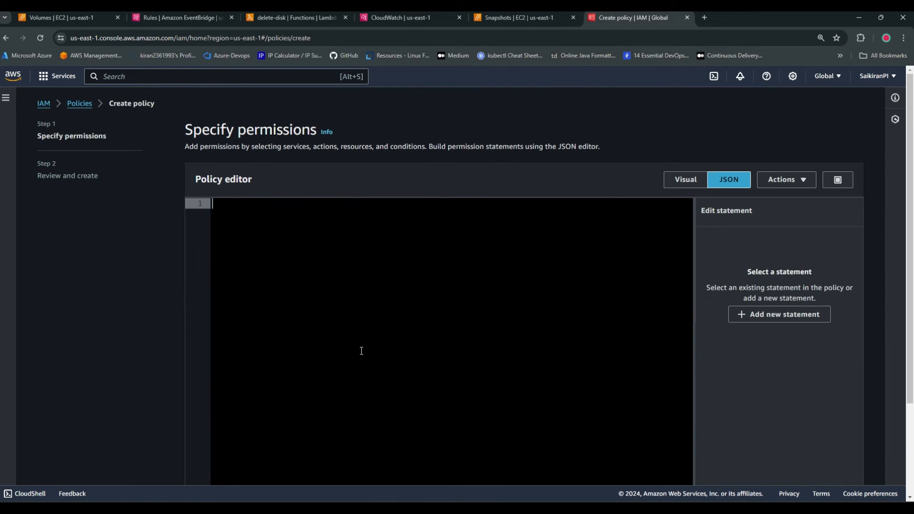
Switch to VS Code, examine the policy in Iam-Policy.json, select its full text, and return to the browser
key(alt+Tab)
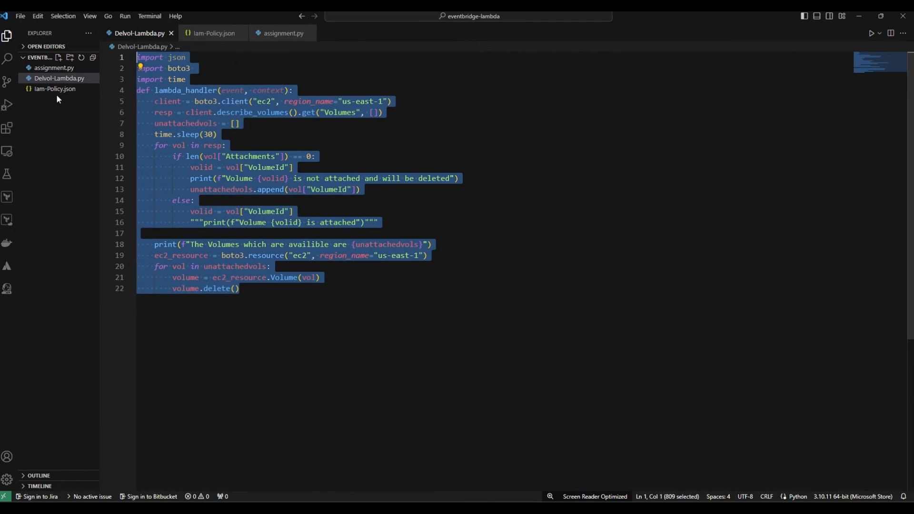
click(55, 92)
drag(198, 210, 136, 46)
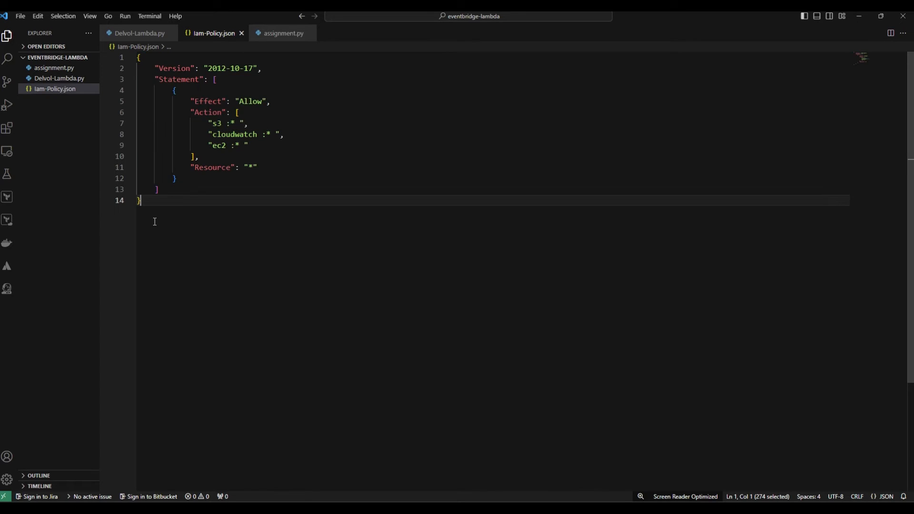
drag(153, 217, 135, 40)
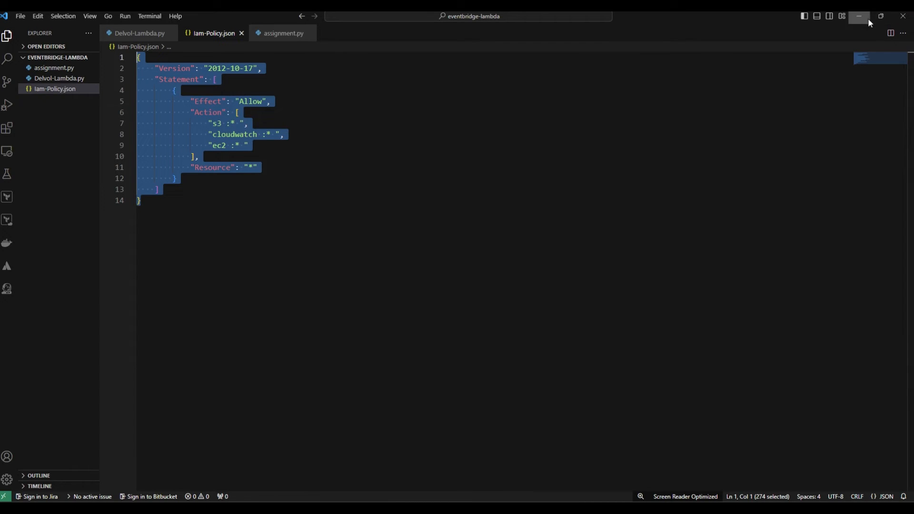
click(859, 16)
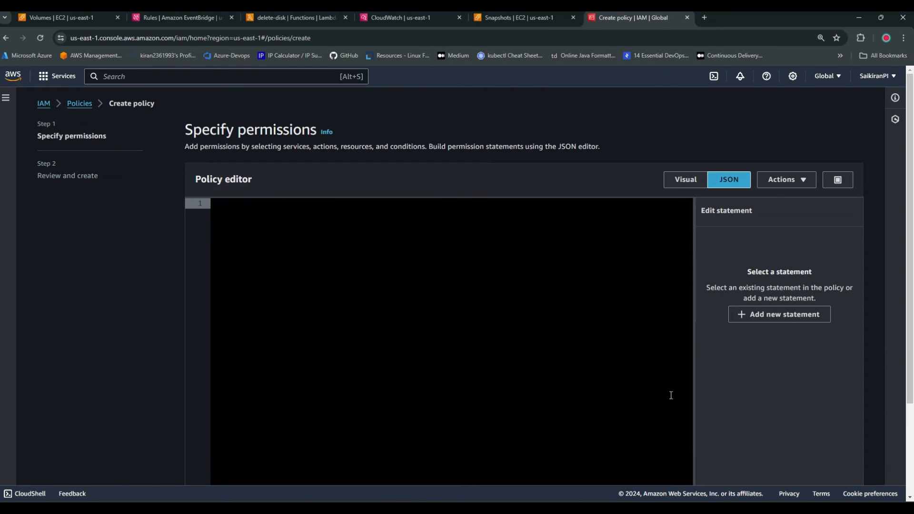
Cancel the new IAM policy and leave the page without saving changes
scroll(671, 396, down, 3)
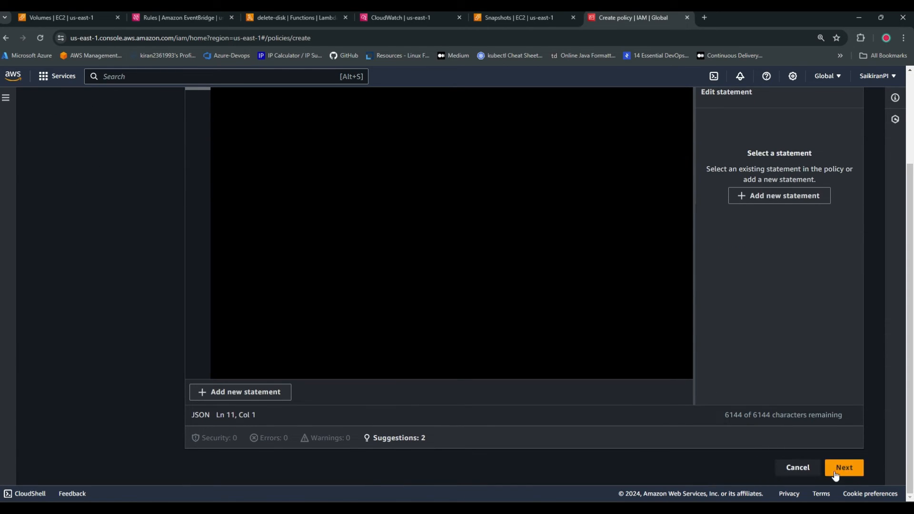
click(797, 470)
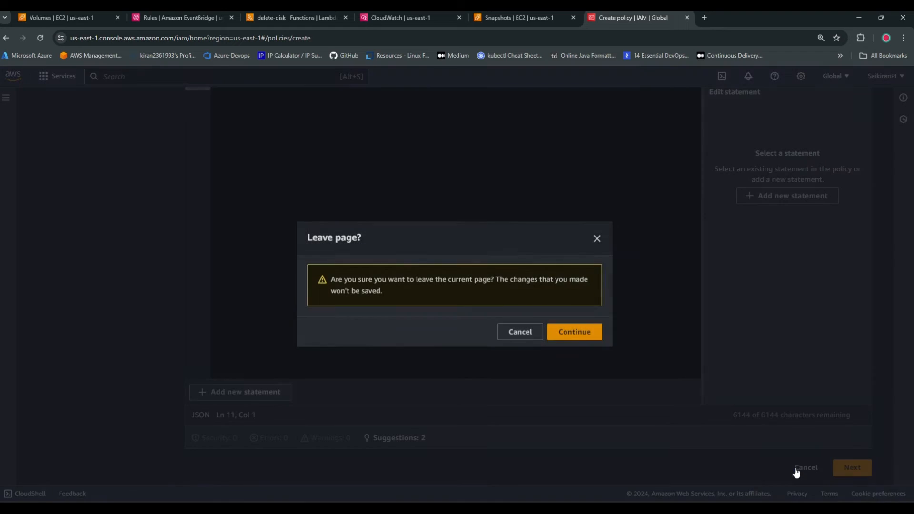
click(575, 332)
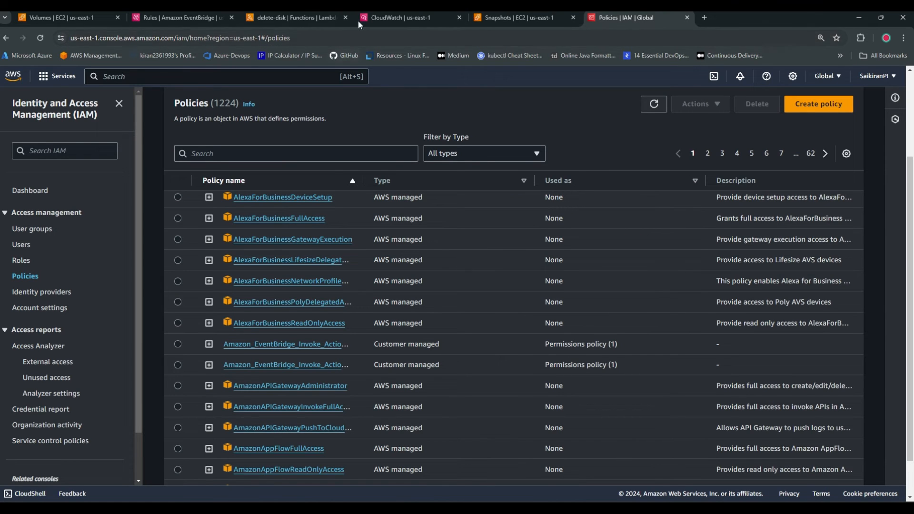
Start a new EventBridge rule on the default event bus with the placeholder name "asasasasaasas"
click(180, 17)
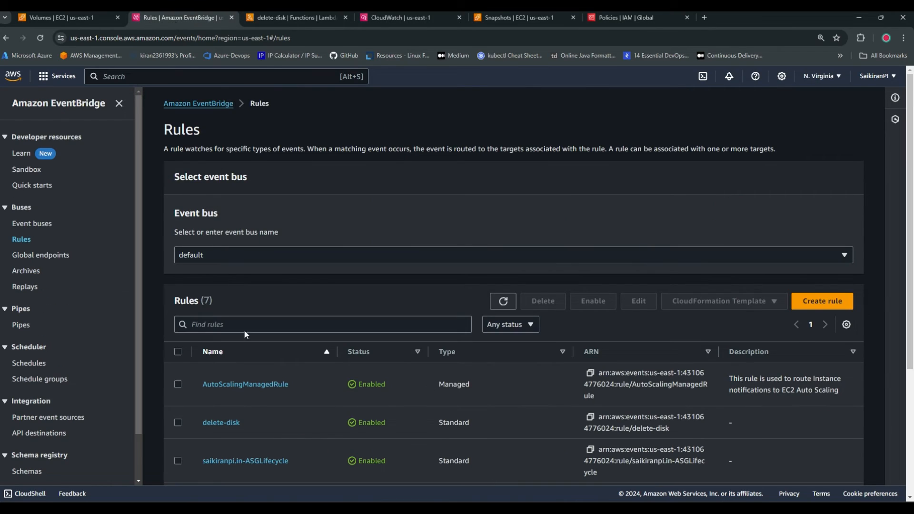
click(824, 301)
click(258, 217)
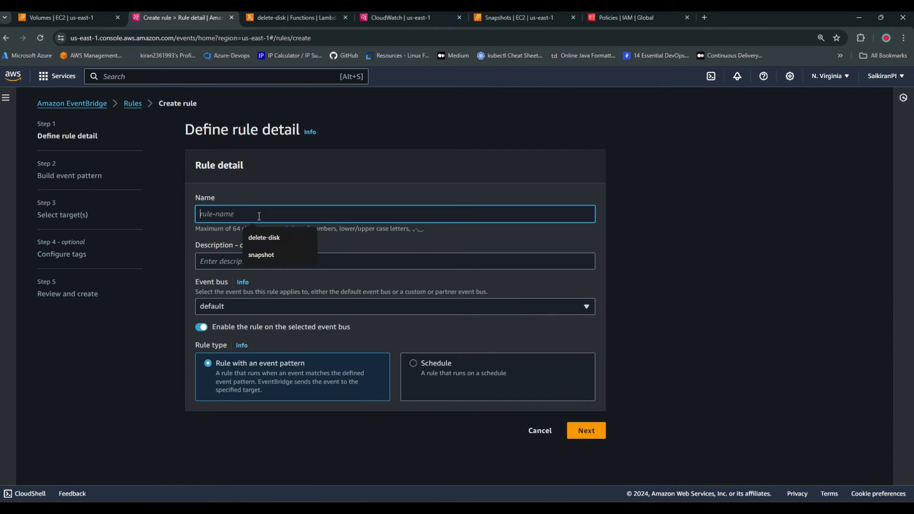
text(asasasasaasas)
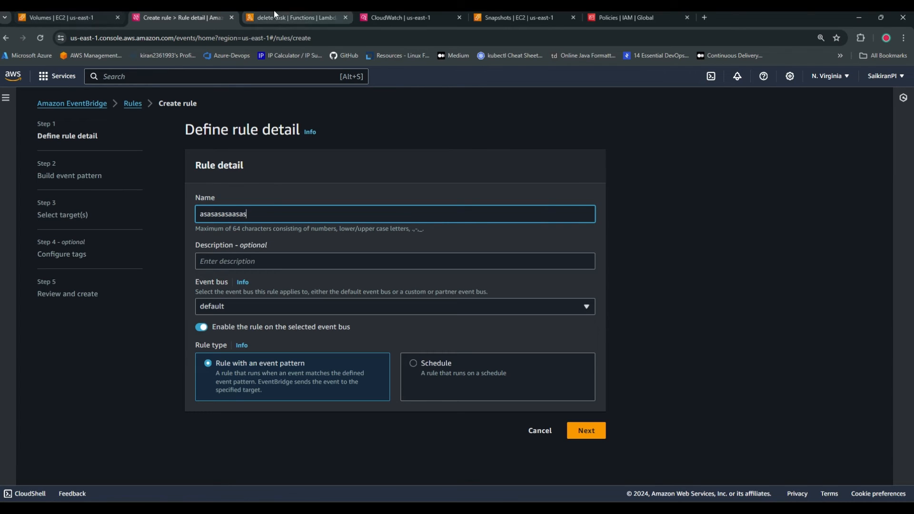
Switch to VS Code and examine the s3, cloudwatch and ec2 actions in Iam-Policy.json
click(564, 503)
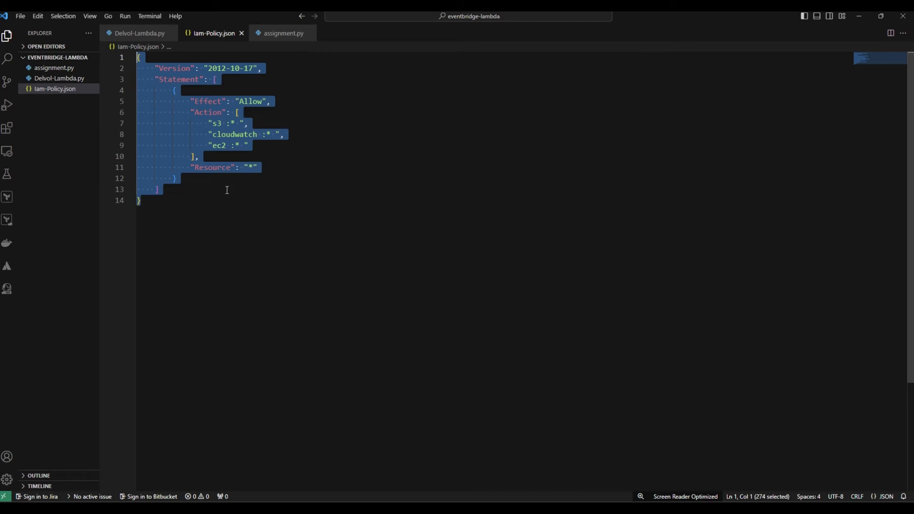
click(221, 137)
drag(213, 124, 240, 146)
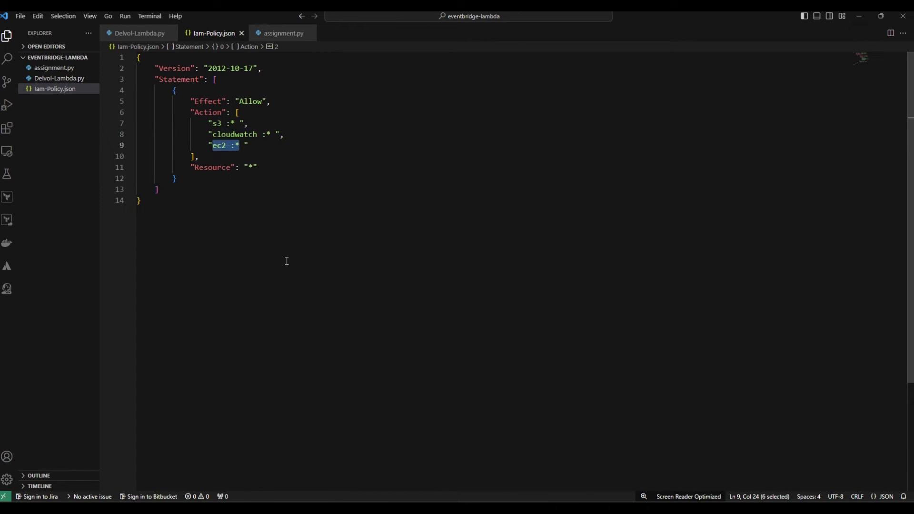
click(860, 17)
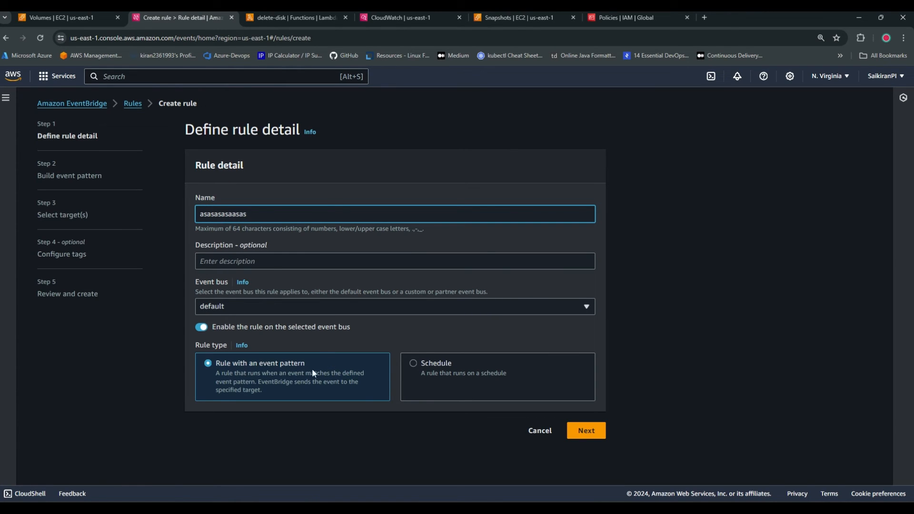
Build the rule's event pattern with IAM as the AWS service and All Events as the event type, and proceed to target selection
click(589, 434)
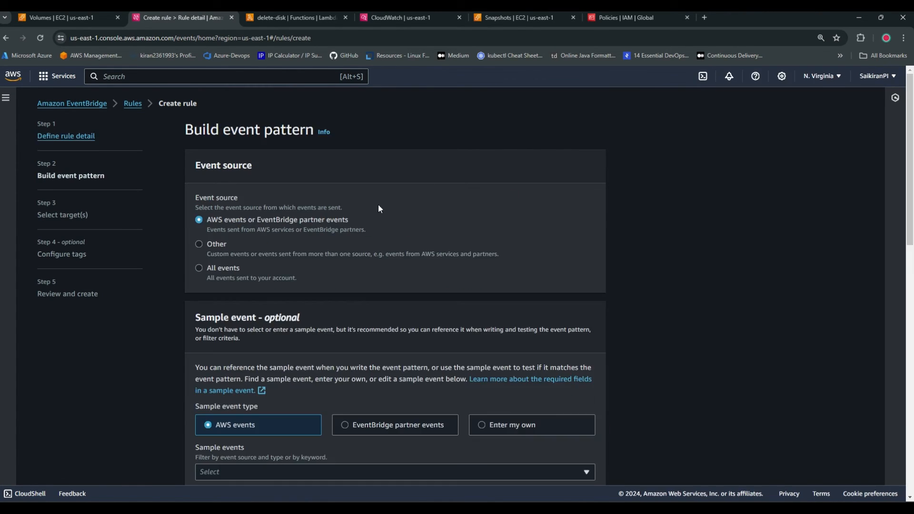
scroll(287, 353, down, 2)
scroll(286, 352, down, 10)
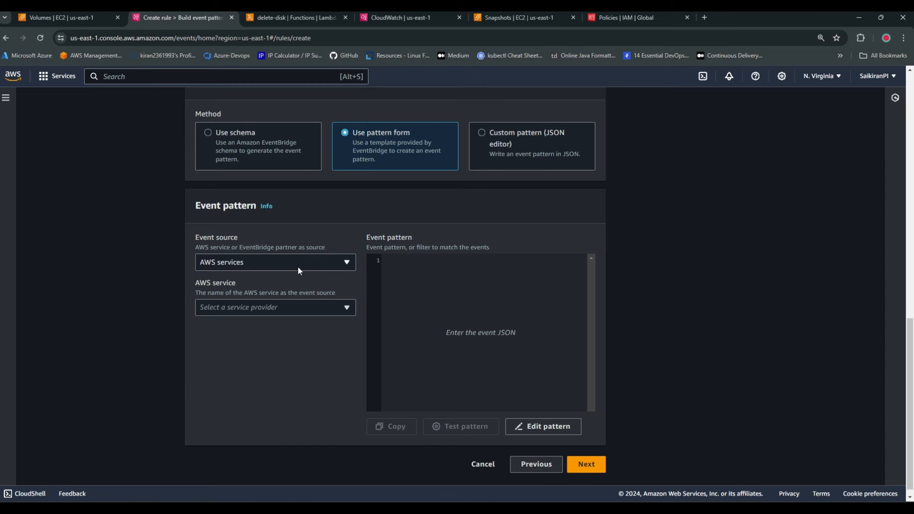
click(341, 312)
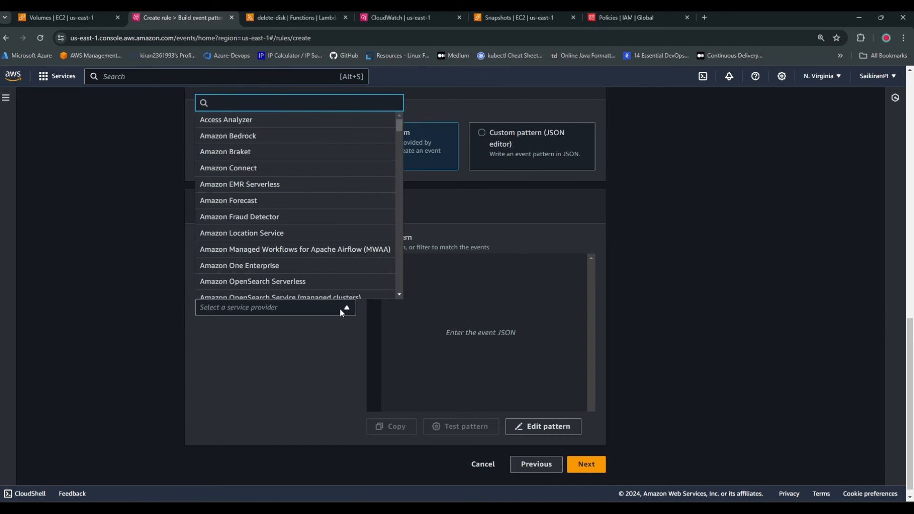
text(iam)
click(263, 273)
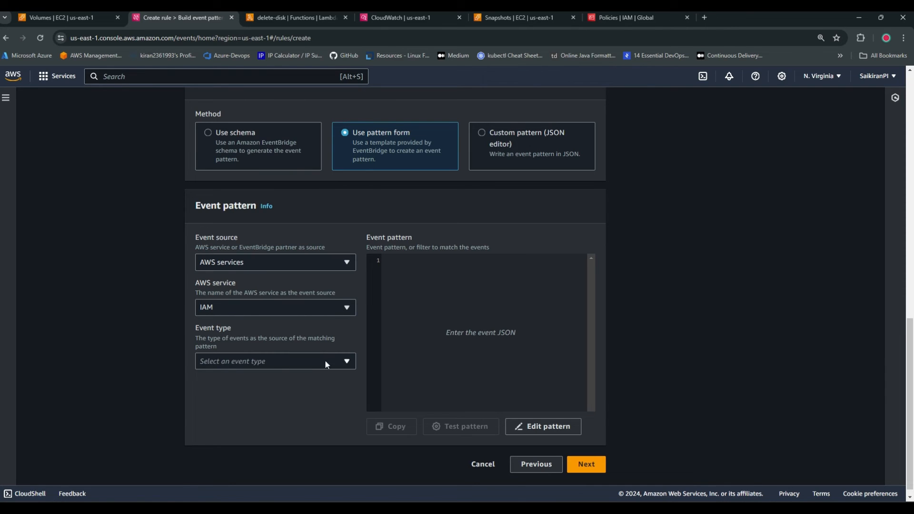
click(319, 362)
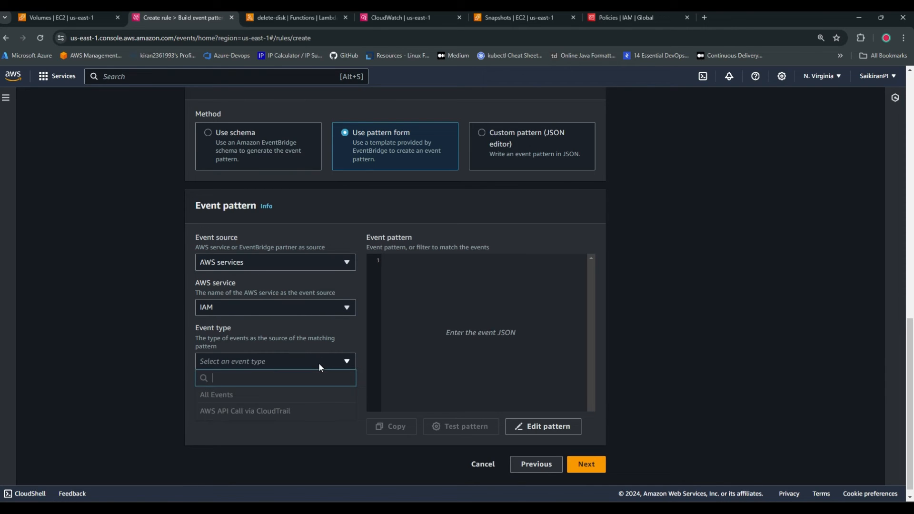
click(247, 396)
scroll(243, 439, down, 1)
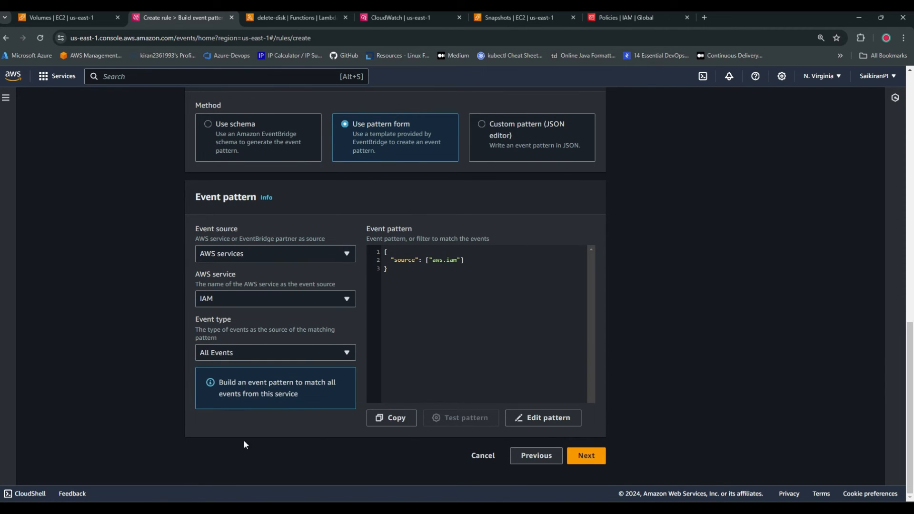
click(587, 459)
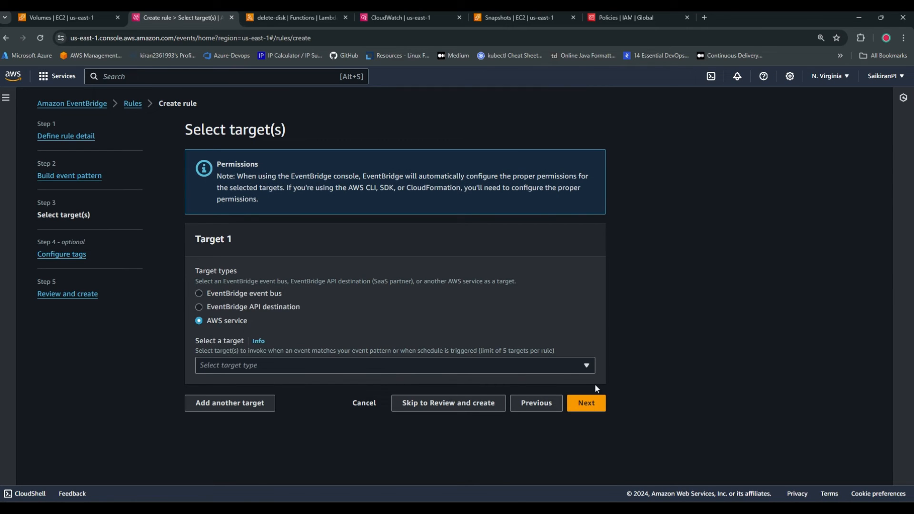
Choose Lambda function as the rule's target type and refresh the list of available functions
click(567, 372)
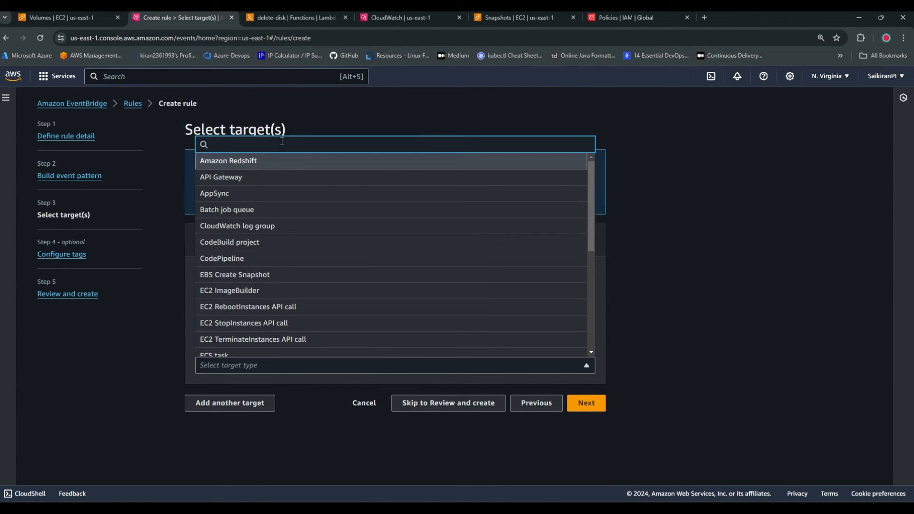
text(lambda)
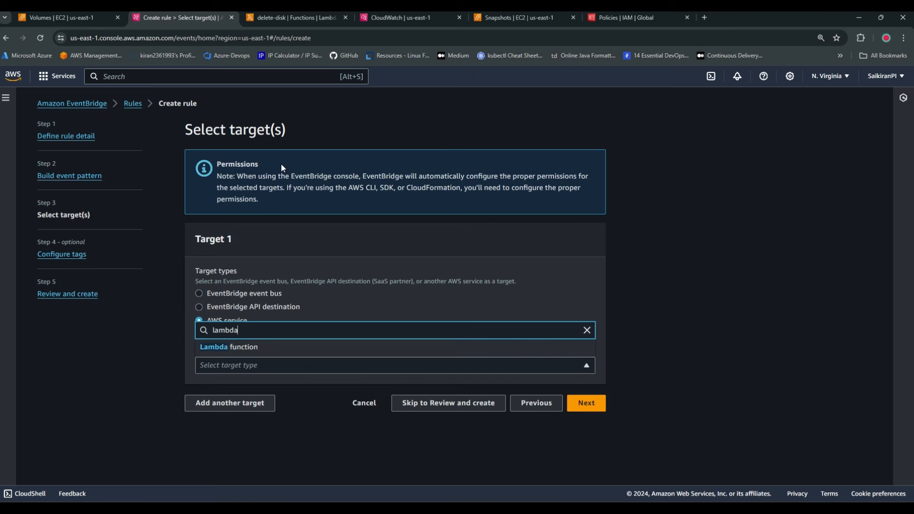
click(242, 349)
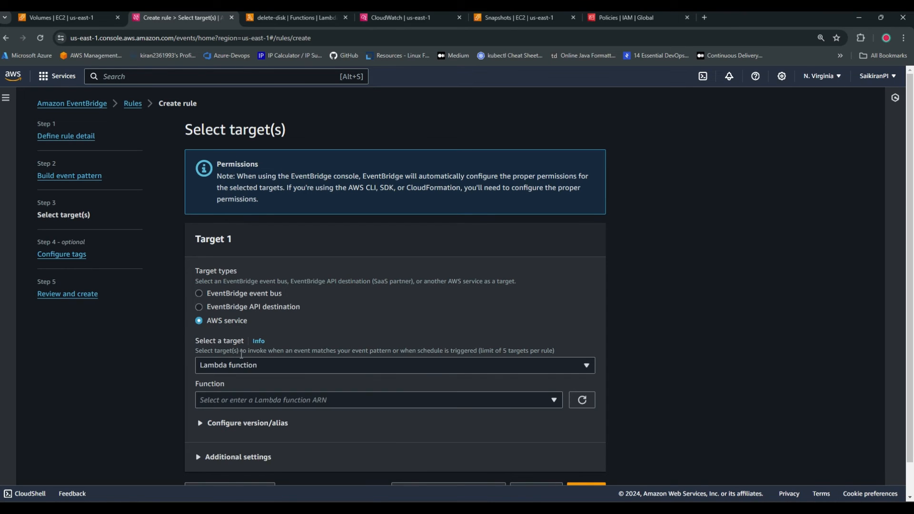
click(555, 403)
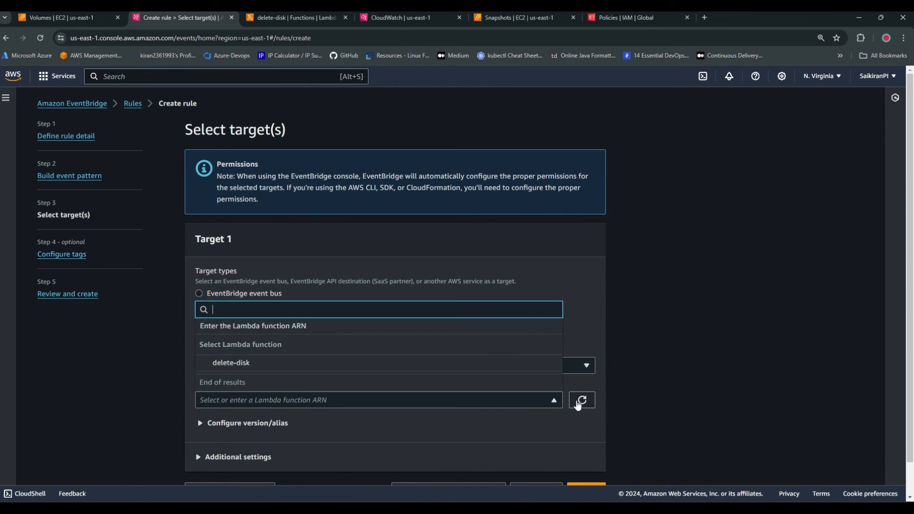
click(579, 407)
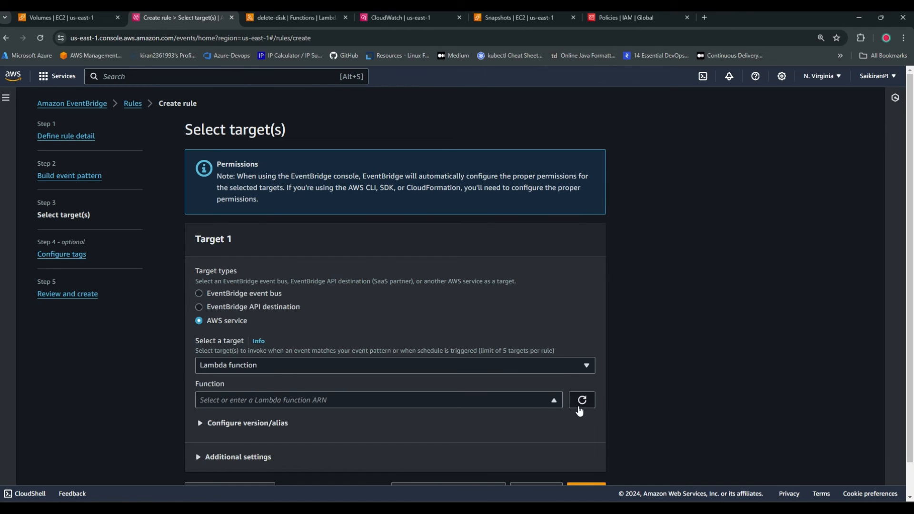
Go from the delete-disk function to the Lambda functions list and start creating a new function
click(72, 19)
click(310, 19)
click(379, 20)
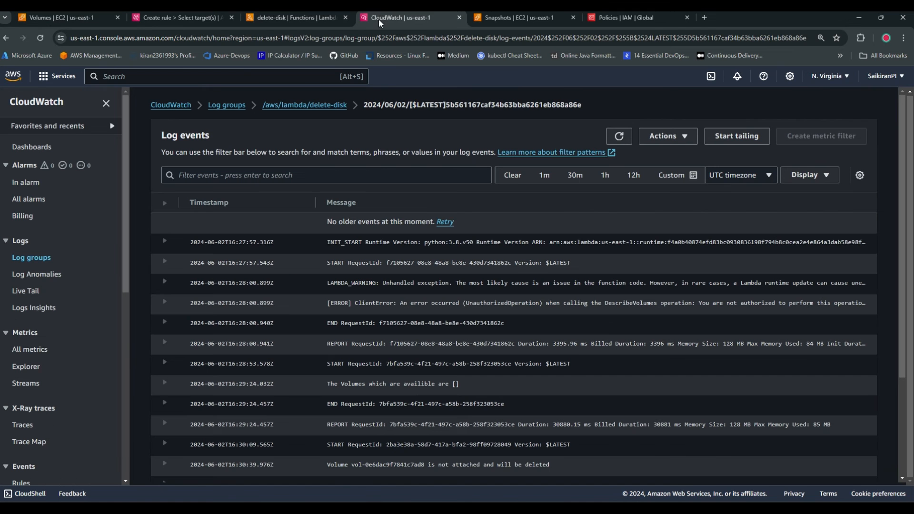
click(295, 17)
scroll(153, 222, up, 3)
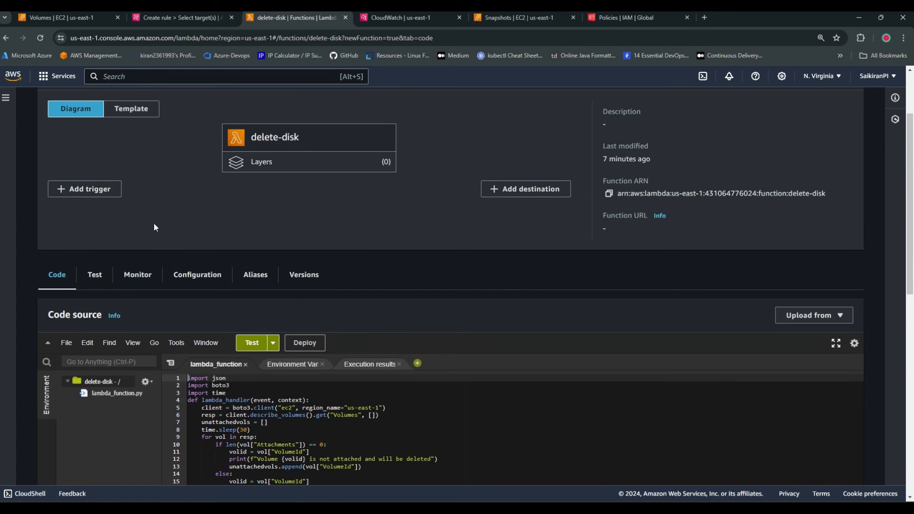
scroll(154, 227, up, 2)
scroll(381, 190, down, 1)
scroll(122, 181, up, 1)
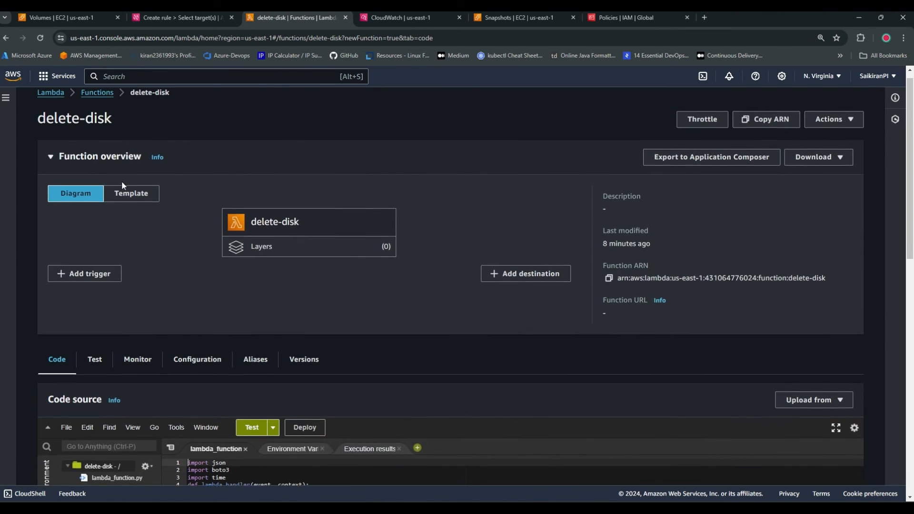
click(100, 104)
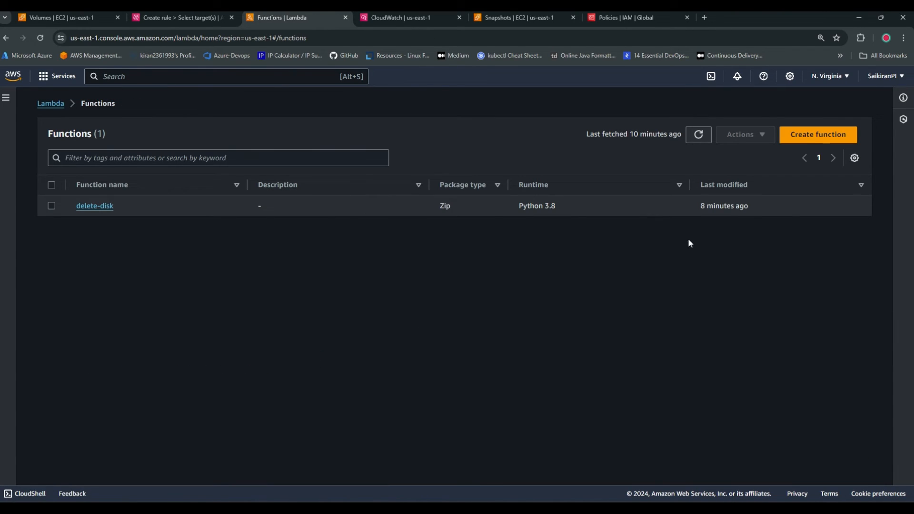
click(821, 136)
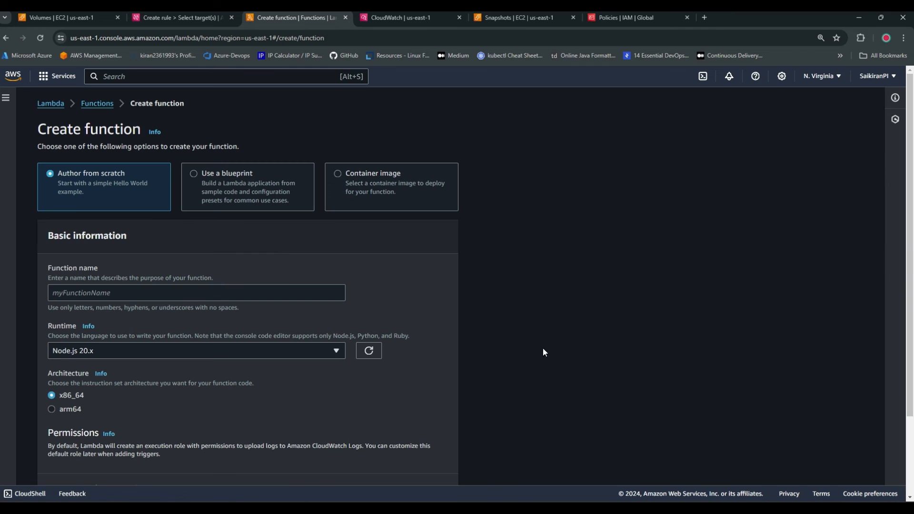
Create a Lambda function from scratch named "asasasasasa" with the Python 3.8 runtime
click(157, 17)
click(287, 16)
click(172, 293)
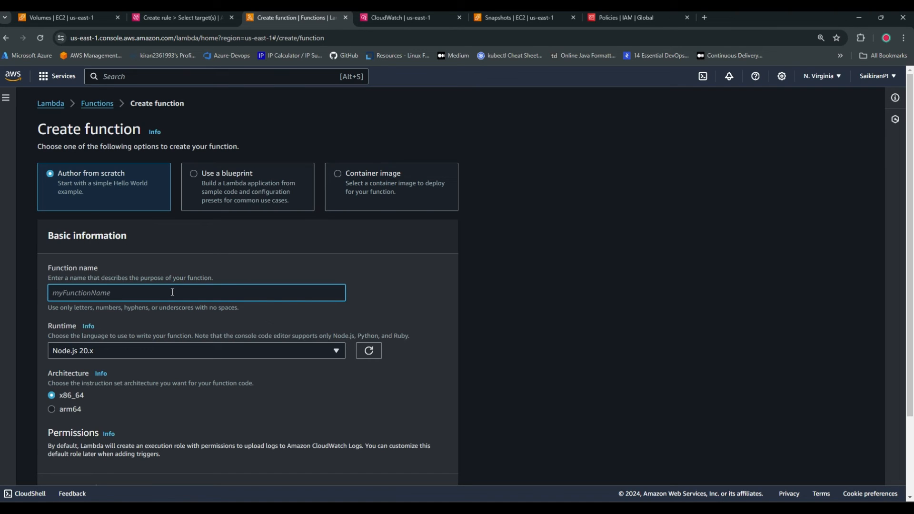
text(asasasasasa)
click(324, 351)
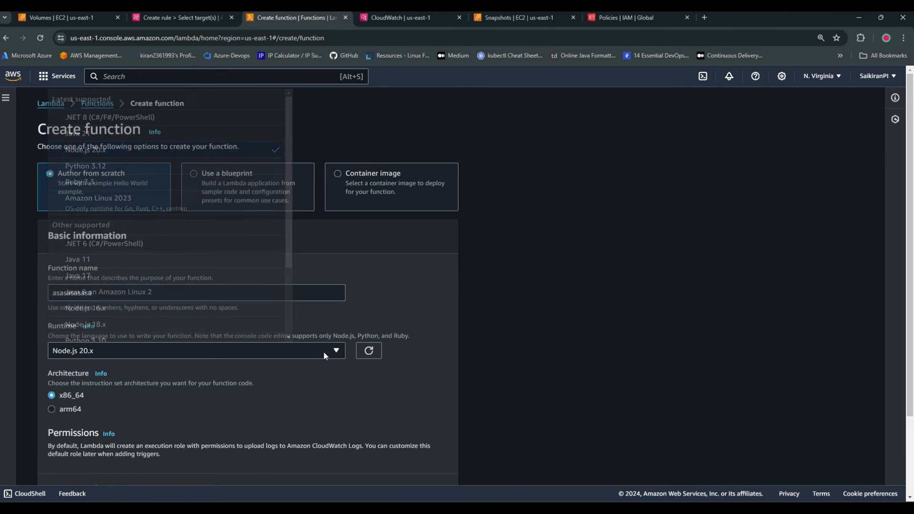
scroll(131, 252, down, 5)
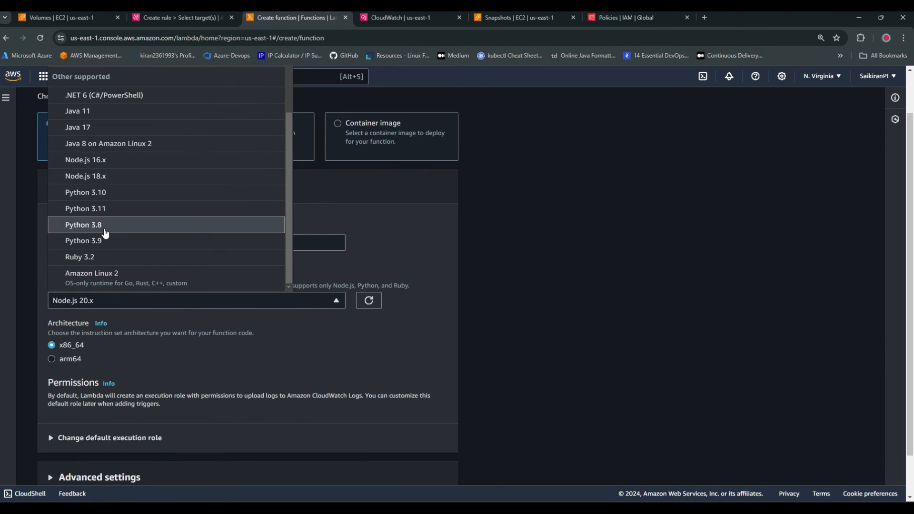
click(105, 229)
scroll(207, 387, down, 2)
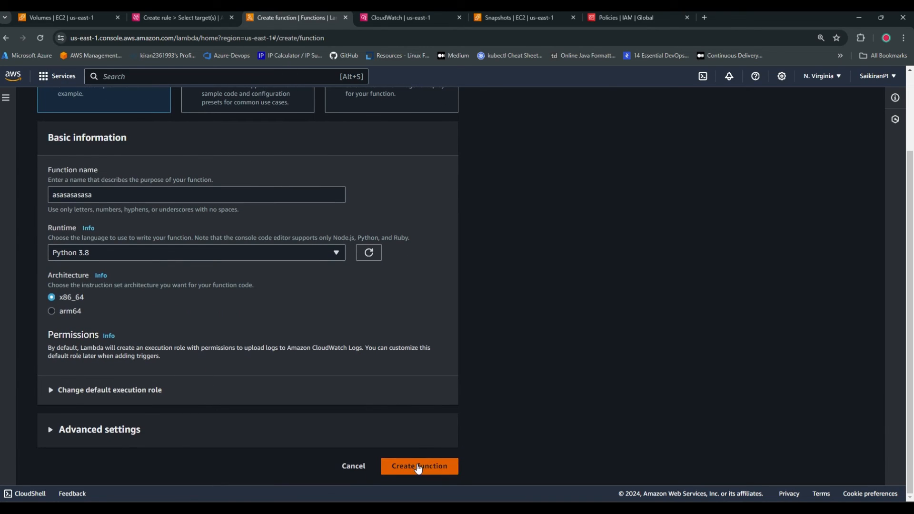
click(418, 467)
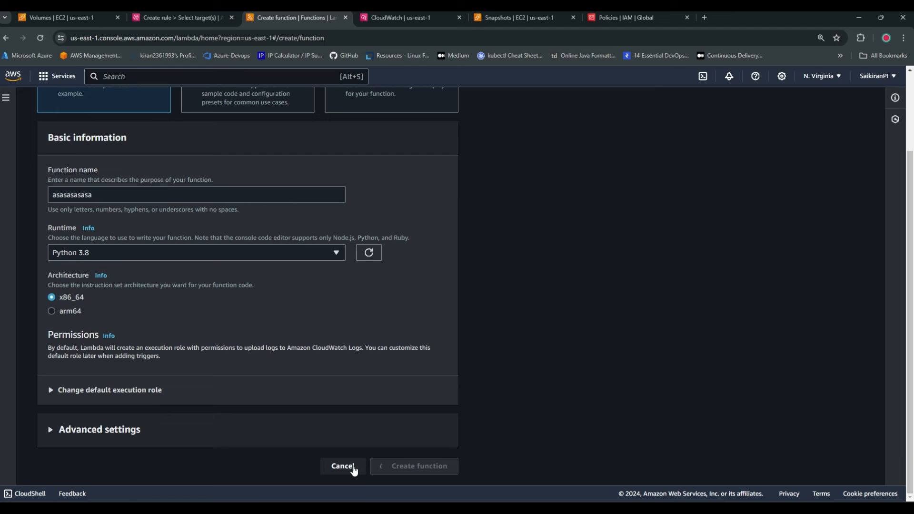
Clear all the default code from lambda_function.py in the new function
scroll(434, 460, up, 3)
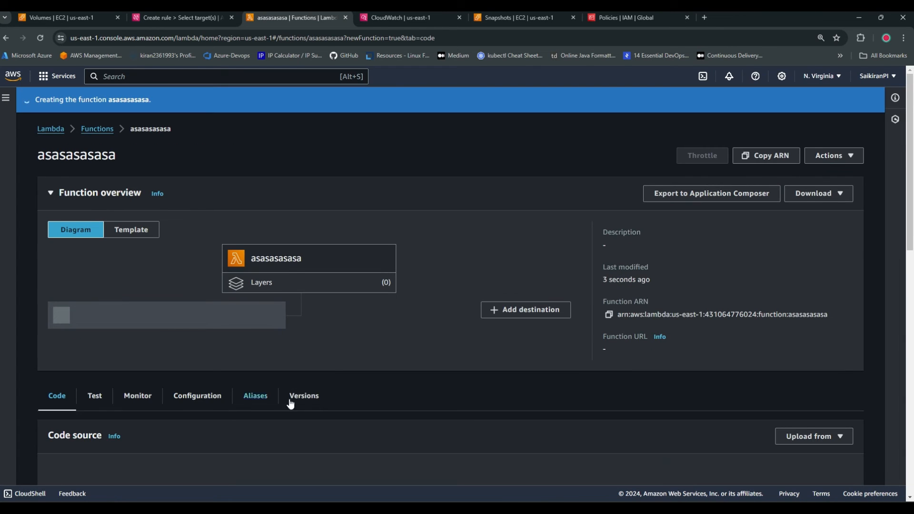
scroll(165, 427, down, 5)
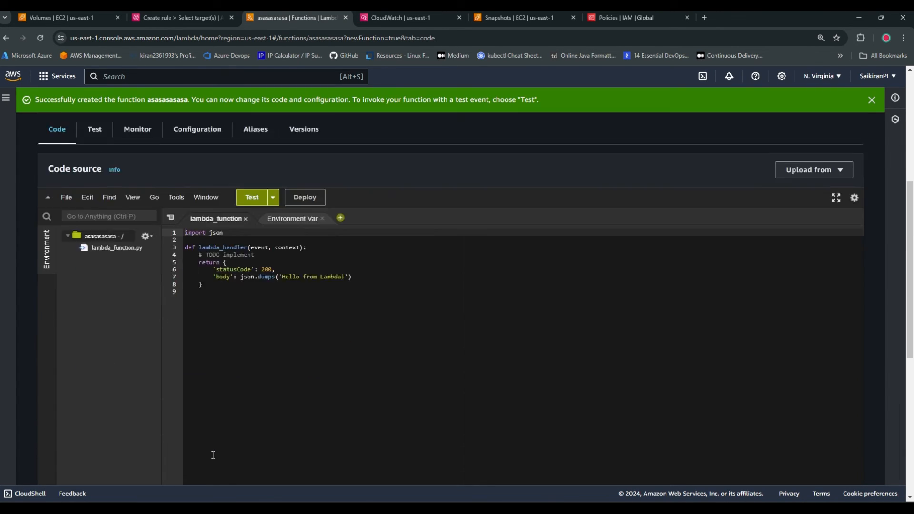
scroll(214, 455, down, 2)
scroll(298, 400, up, 2)
click(286, 367)
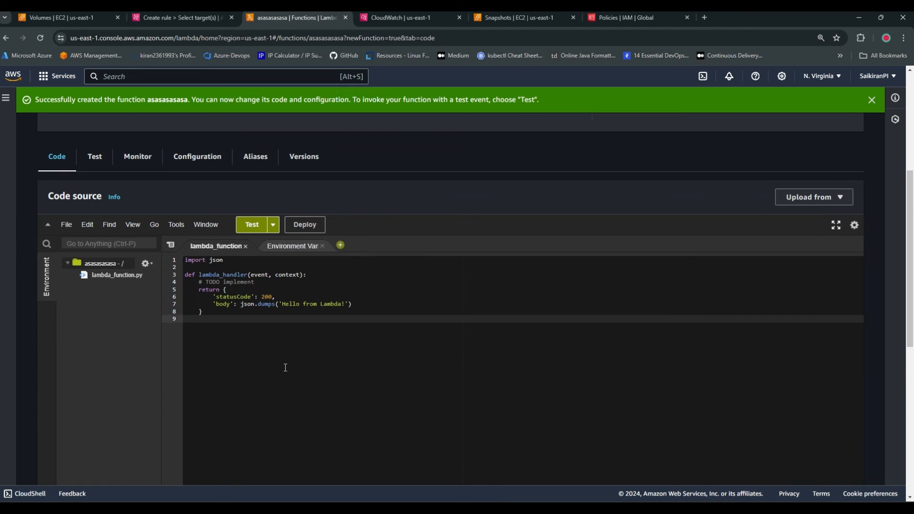
key(ctrl+a)
key(BackSpace)
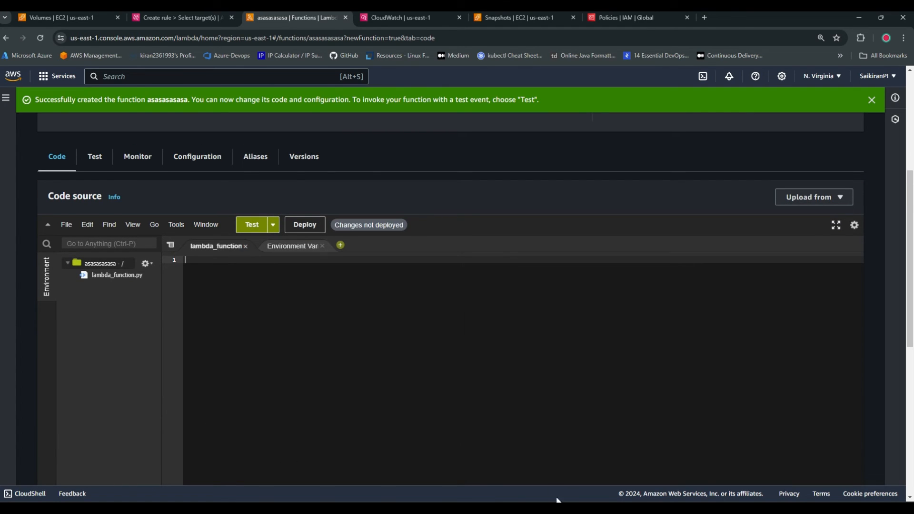
Switch to VS Code and examine the lambda_handler code and the PermissionsBoundary ARN in assignment.py
key(alt+Tab)
click(64, 68)
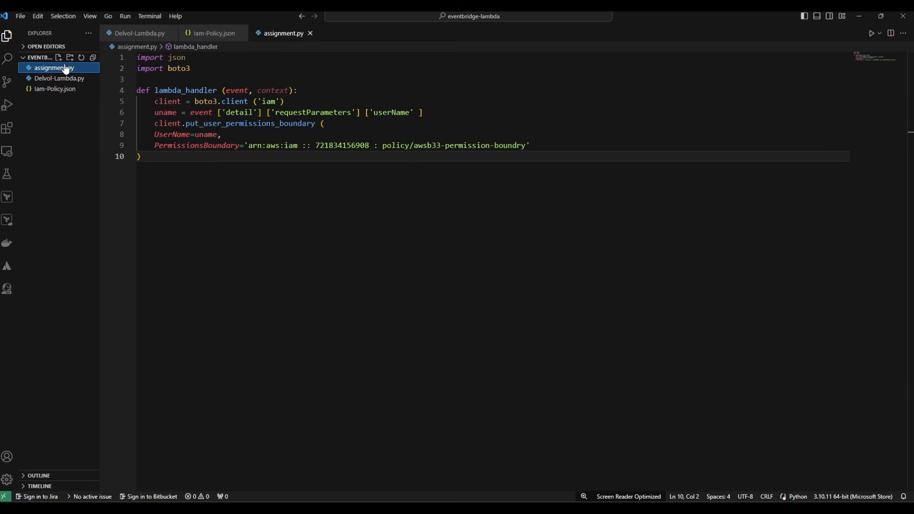
drag(156, 173, 137, 57)
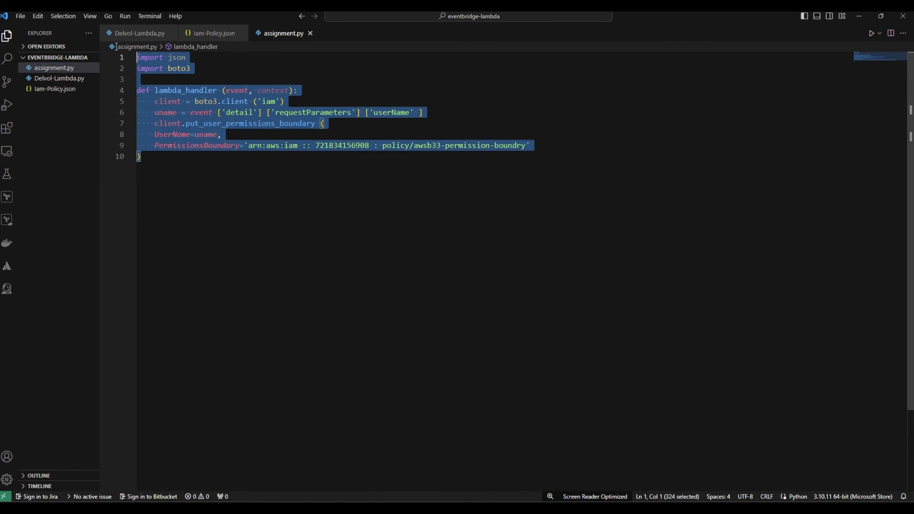
click(252, 208)
drag(250, 146, 527, 145)
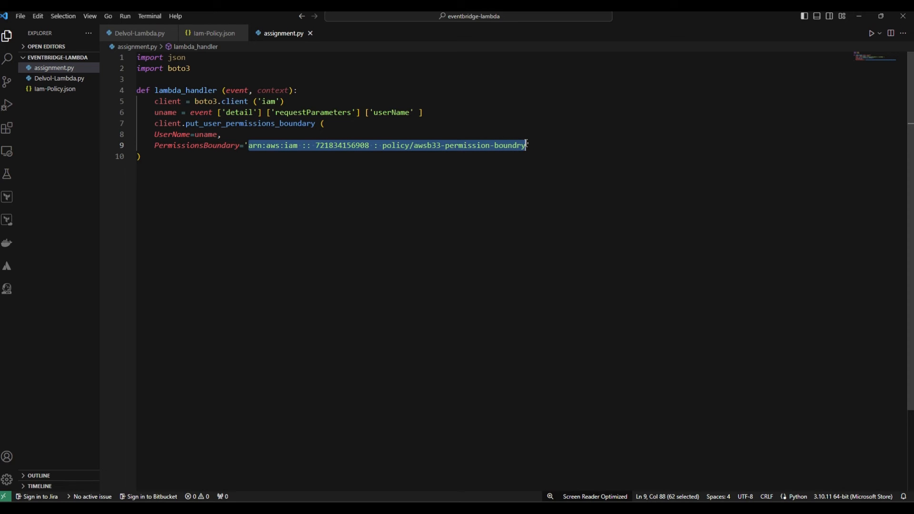
key(alt+Tab)
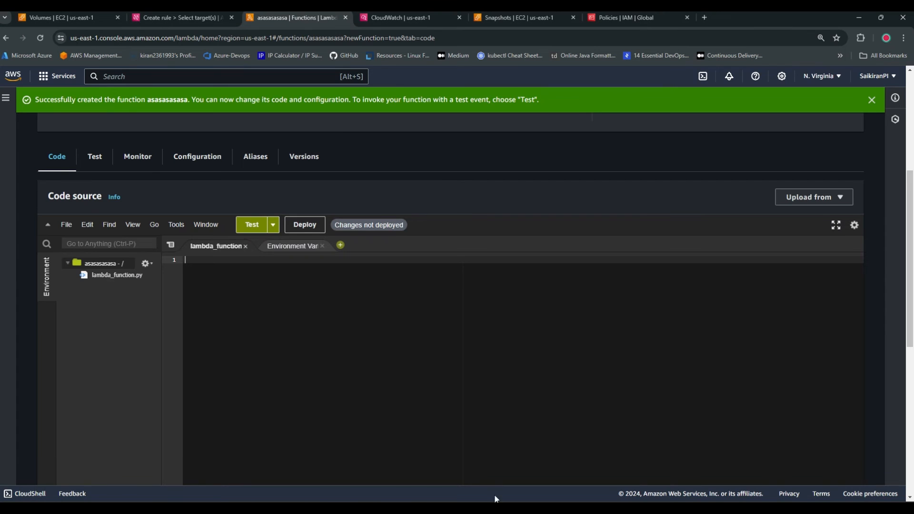
click(76, 15)
click(187, 16)
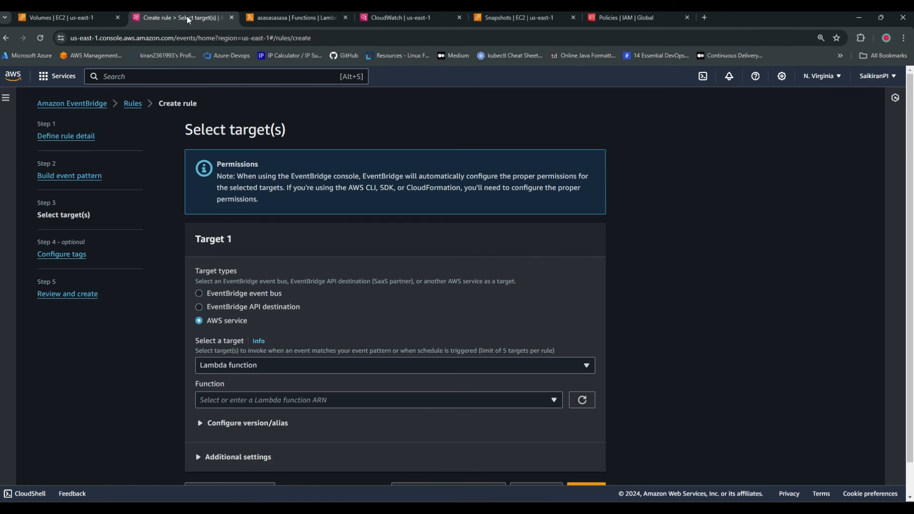
click(859, 17)
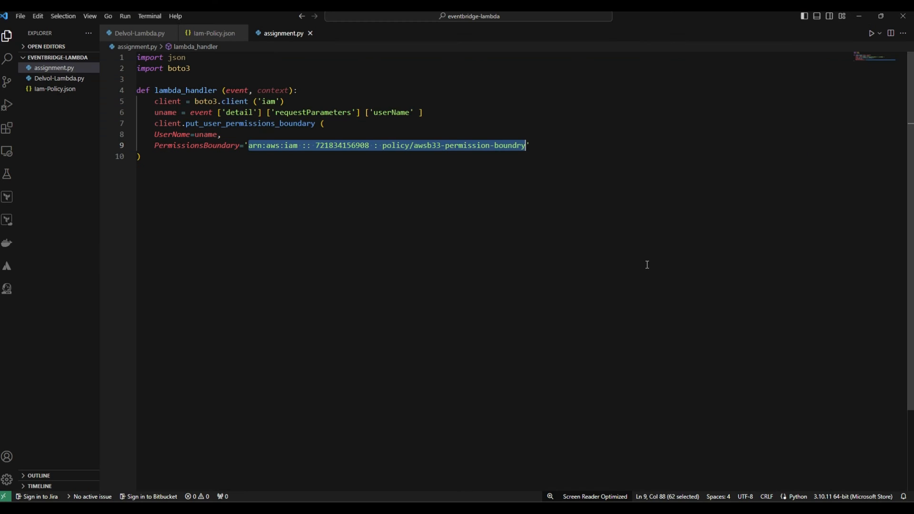
click(526, 145)
drag(526, 145, 257, 145)
click(262, 201)
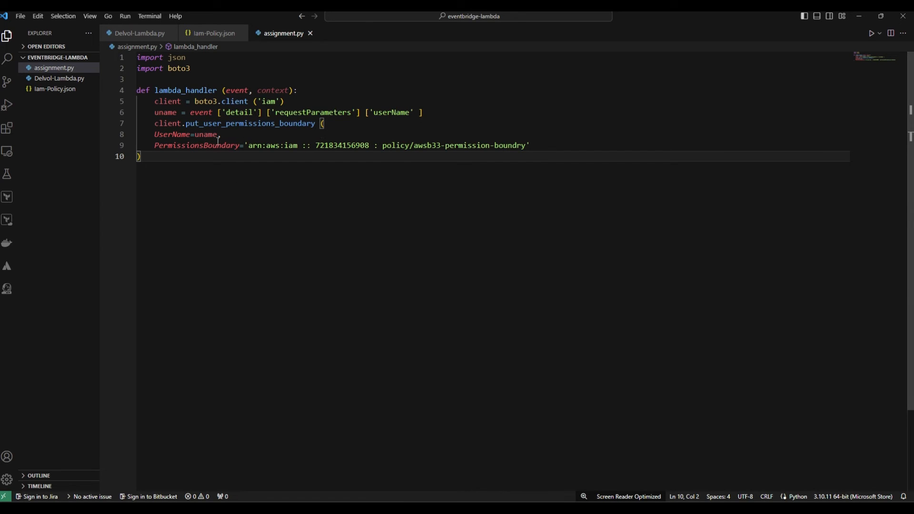
drag(526, 145, 248, 145)
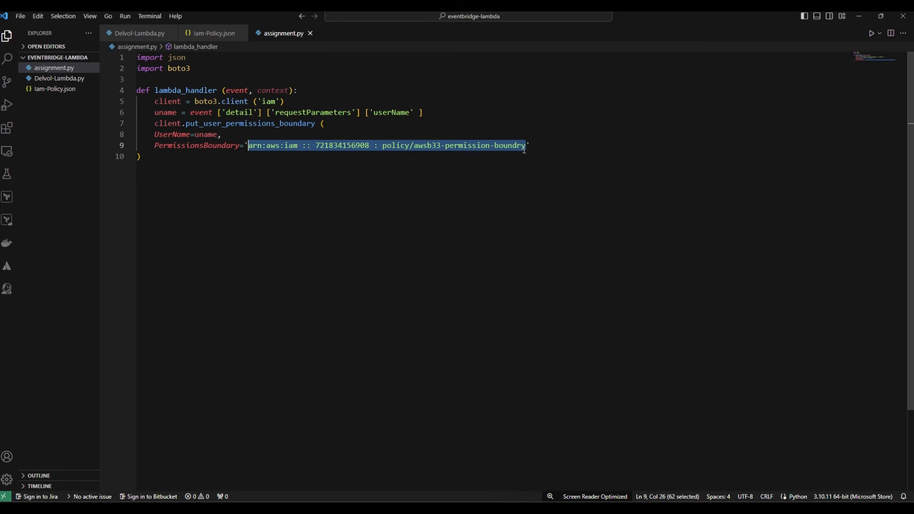
Copy the entire code of assignment.py into the new Lambda function's lambda_function.py
key(ctrl+a)
key(ctrl+c)
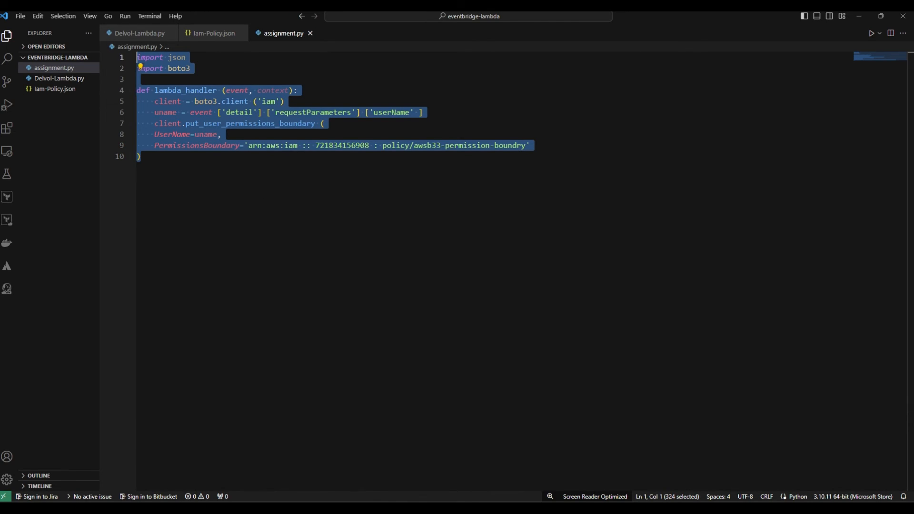
key(alt+Tab)
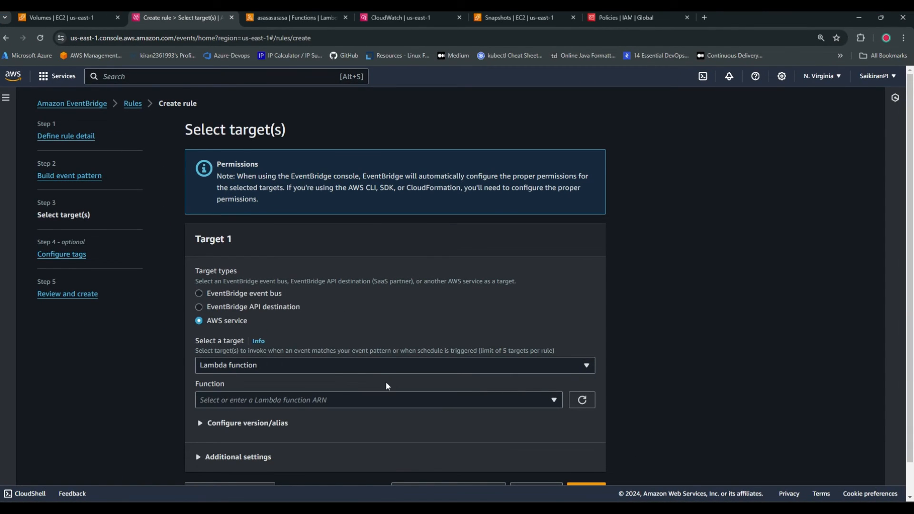
click(278, 16)
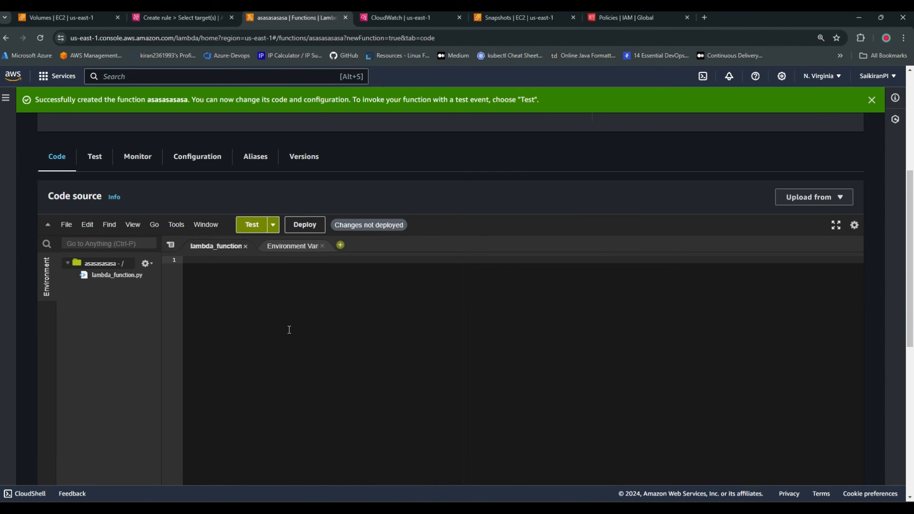
key(ctrl+v)
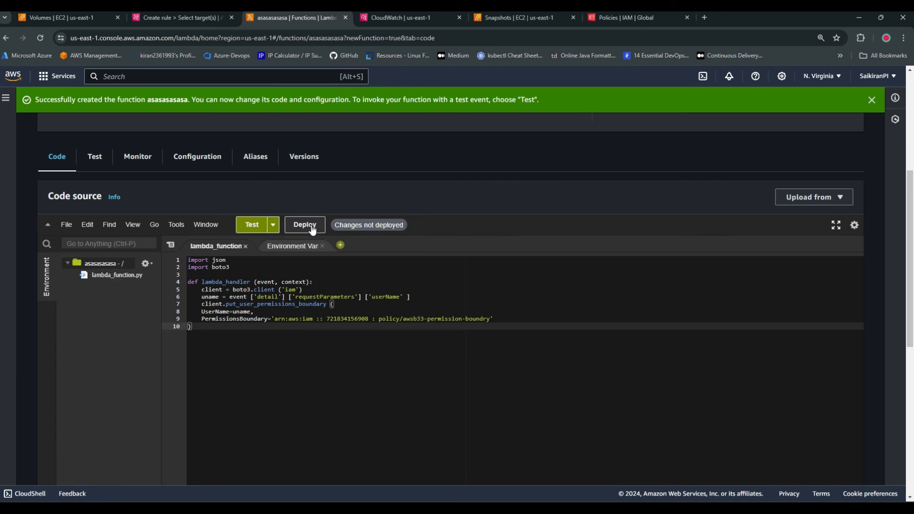
click(273, 225)
click(301, 384)
Open the new function's execution role in IAM from its permissions configuration
click(203, 158)
click(93, 197)
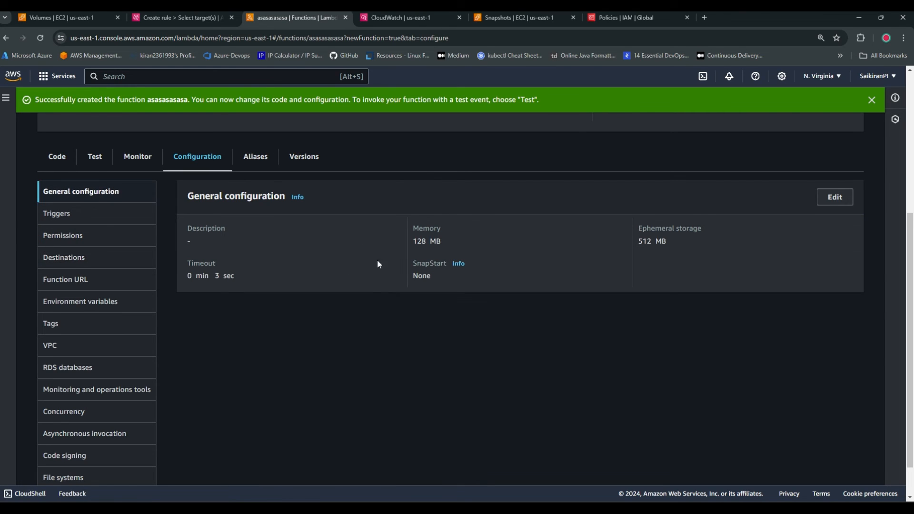
click(98, 238)
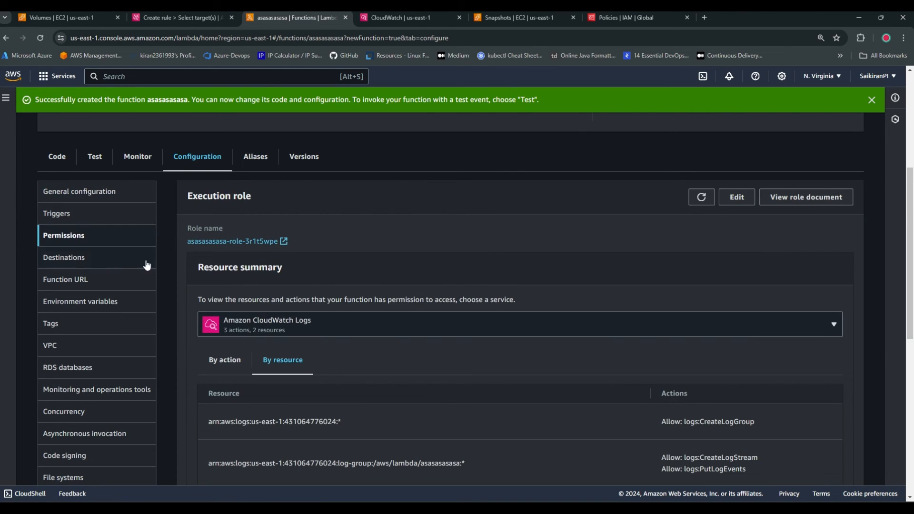
right_click(256, 243)
click(281, 247)
click(374, 19)
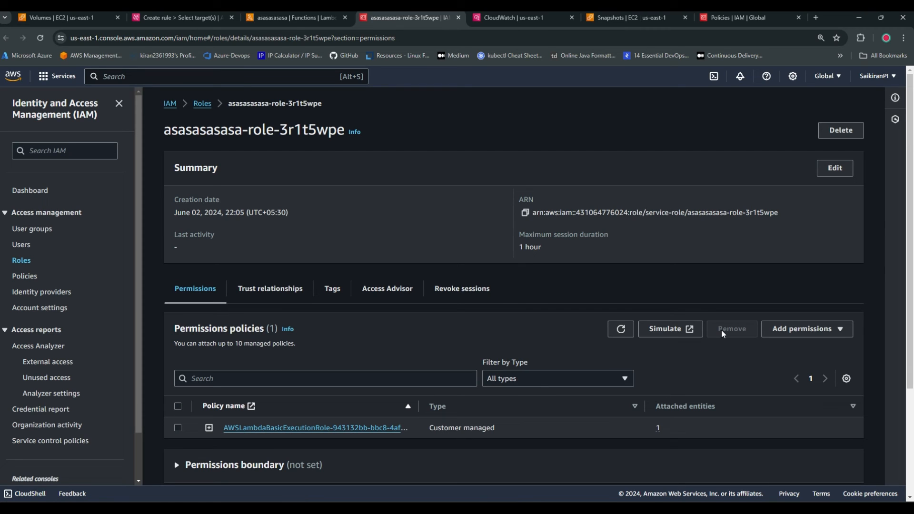
Attach the IAMFullAccess managed policy to the new Lambda function's execution role
click(802, 329)
click(796, 347)
click(196, 240)
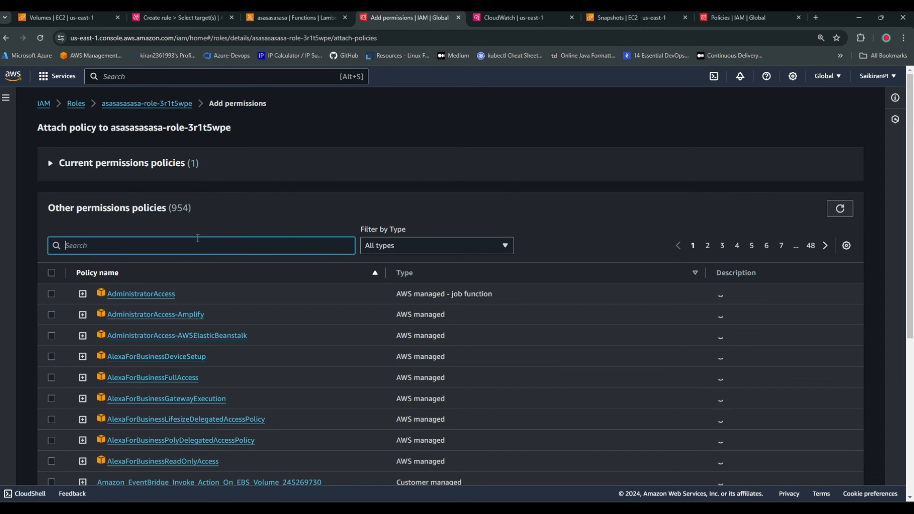
text(fu)
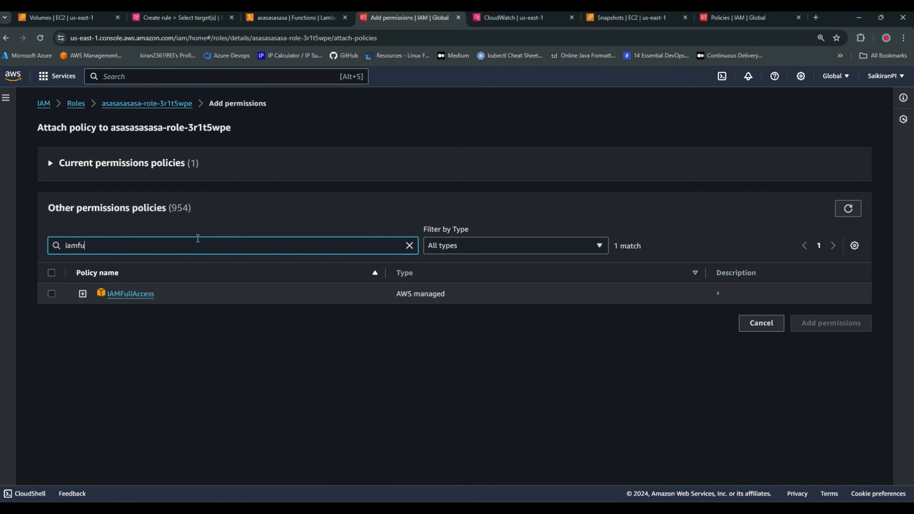
click(54, 294)
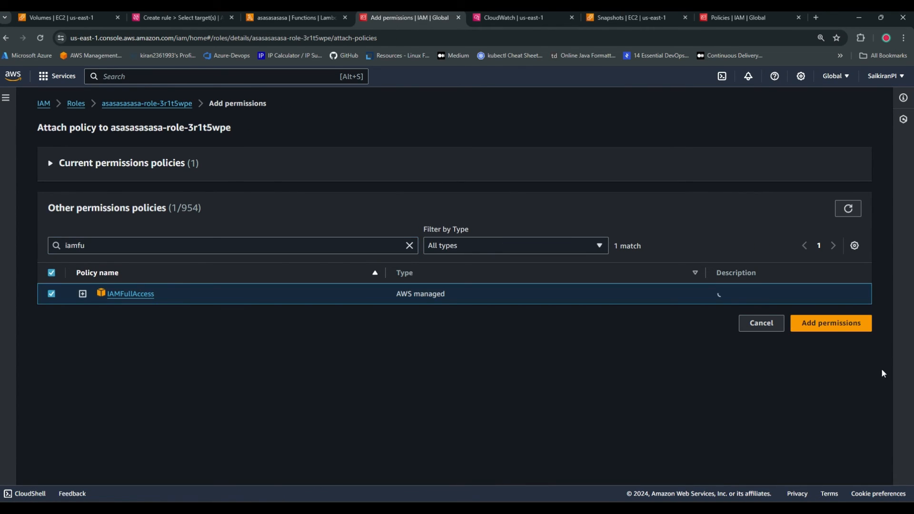
click(830, 328)
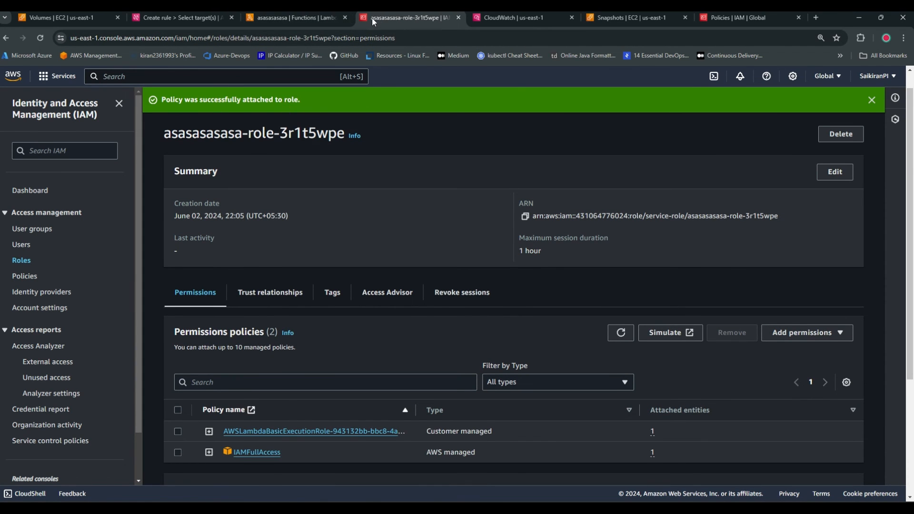
Return to the EventBridge rule being created and choose the new Lambda function as its target function
click(287, 18)
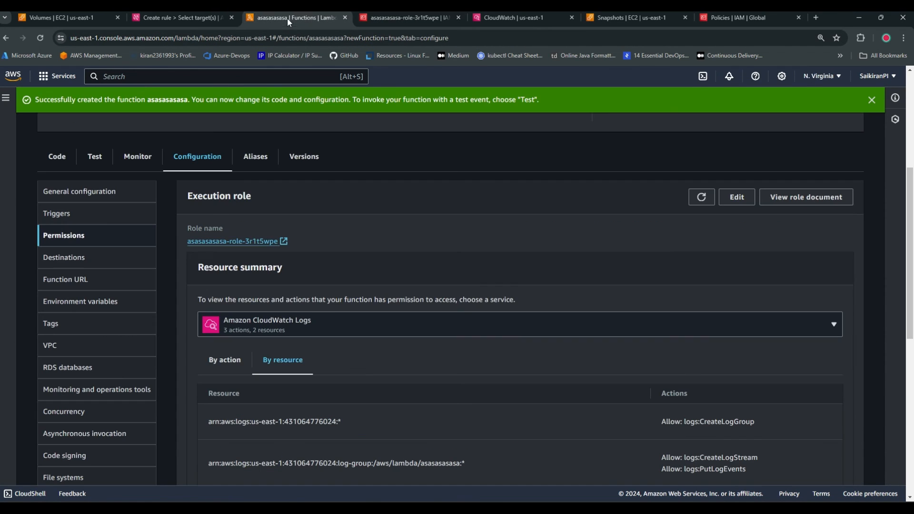
click(187, 17)
scroll(445, 319, down, 1)
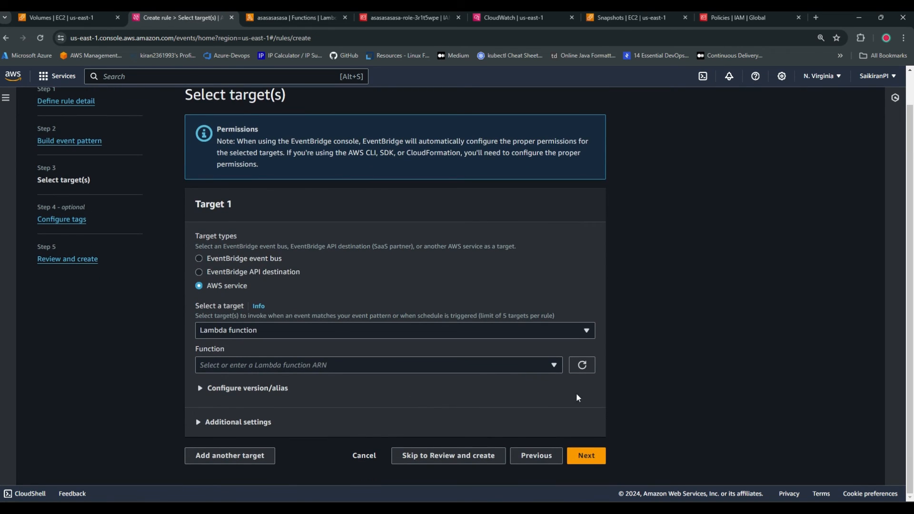
click(542, 365)
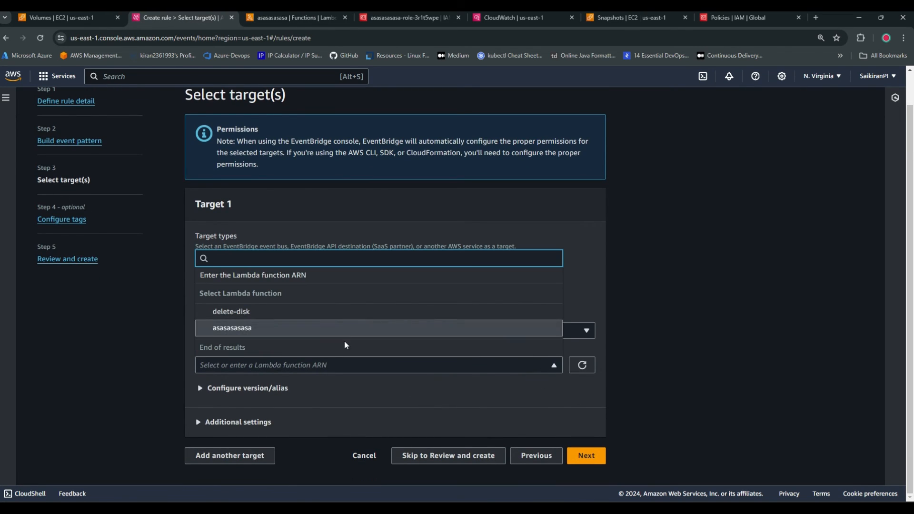
click(358, 333)
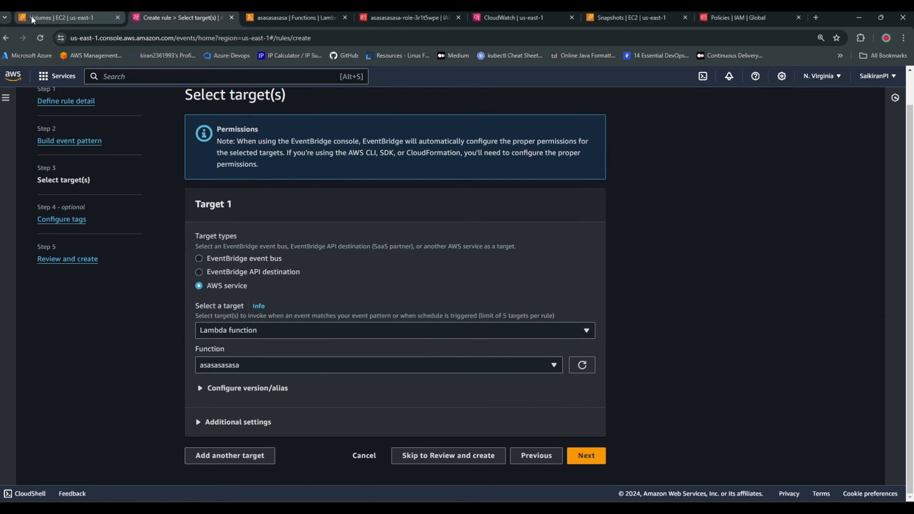
Open the IAM service's user list and start creating a new user
click(51, 15)
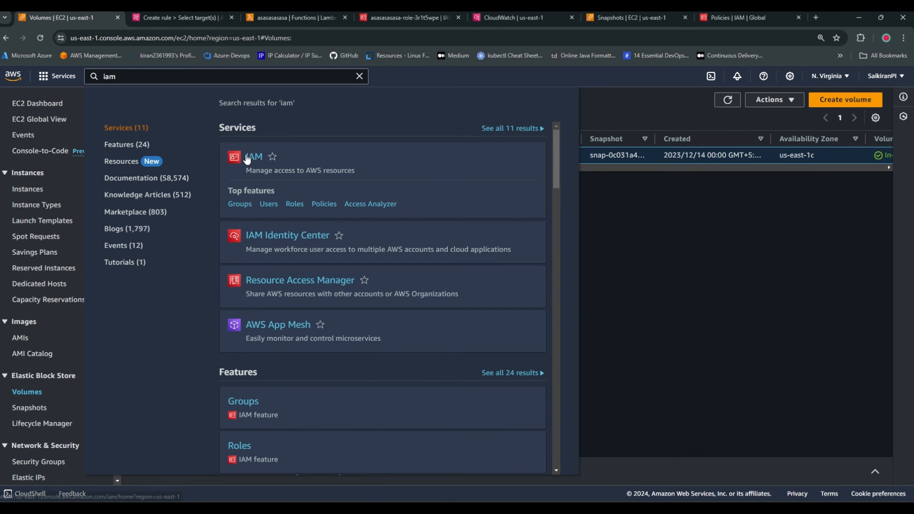
click(179, 17)
scroll(176, 286, up, 1)
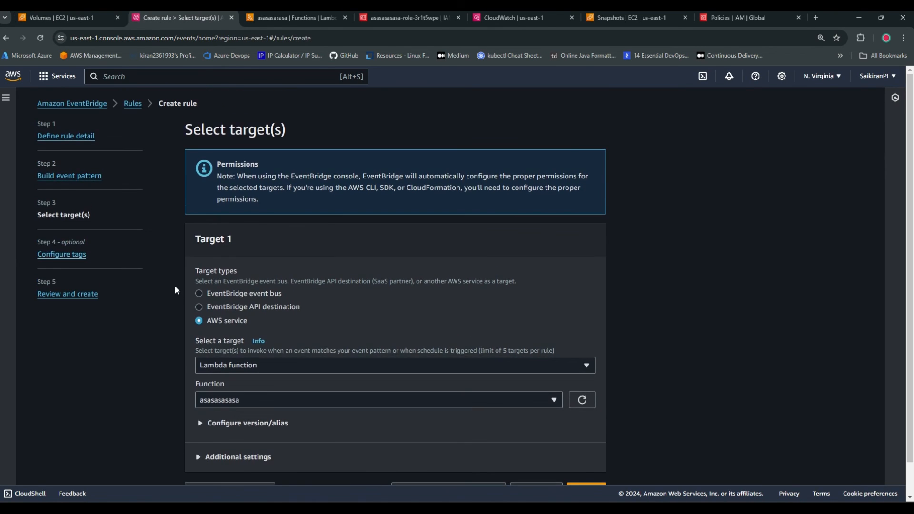
click(51, 17)
click(259, 160)
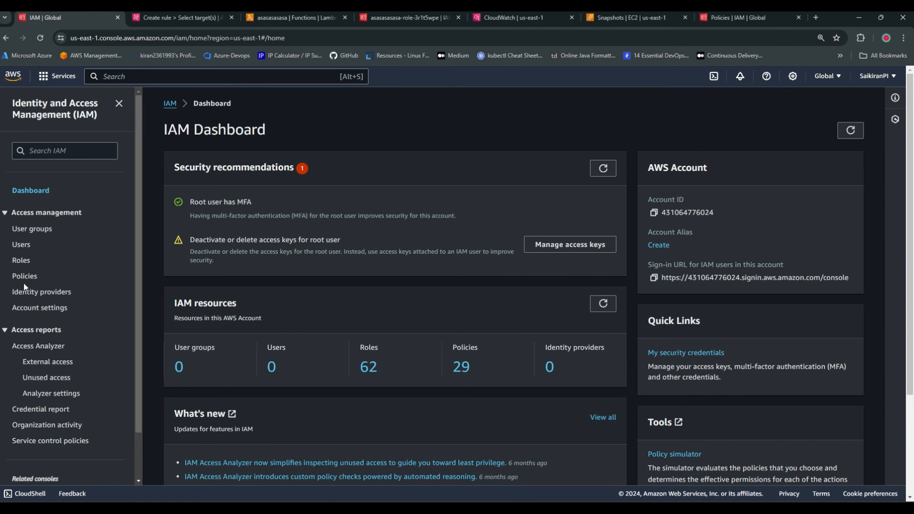
click(21, 244)
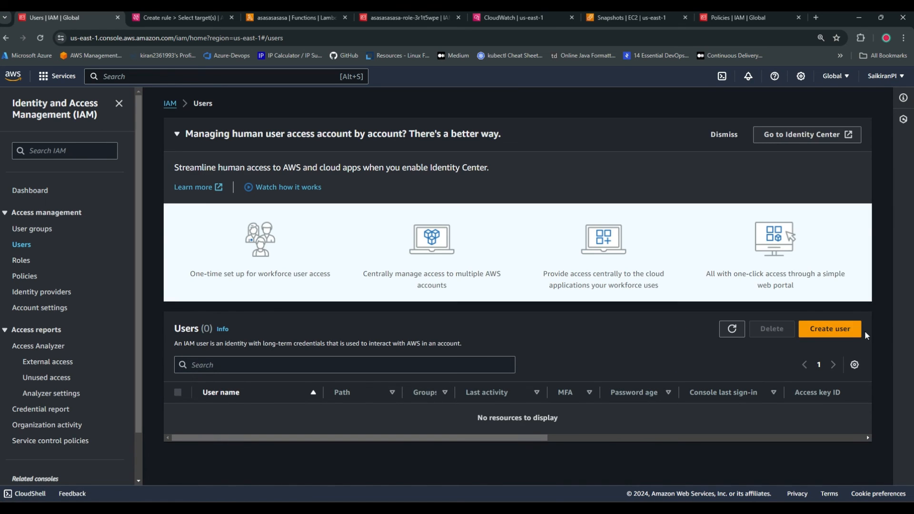
click(830, 329)
Enable AWS Management Console access for the new user and choose to create an IAM user with an autogenerated password
click(250, 222)
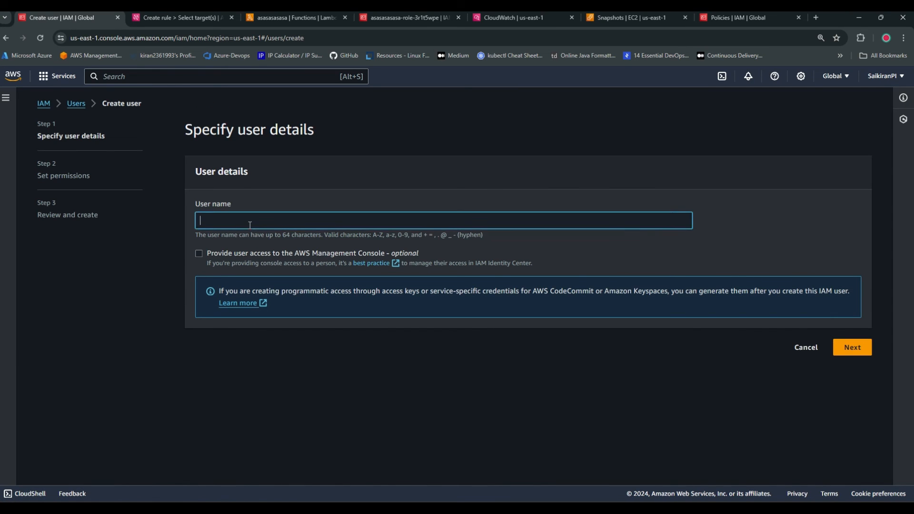
click(213, 255)
click(843, 468)
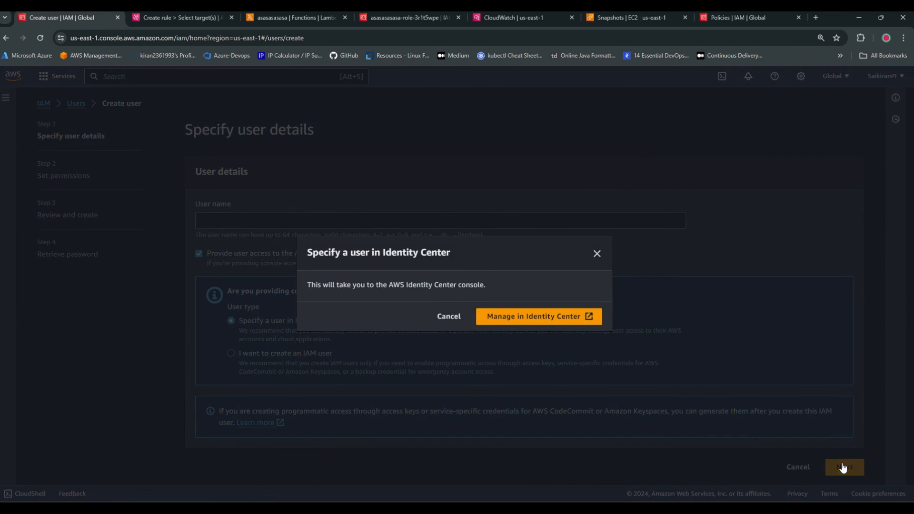
click(449, 318)
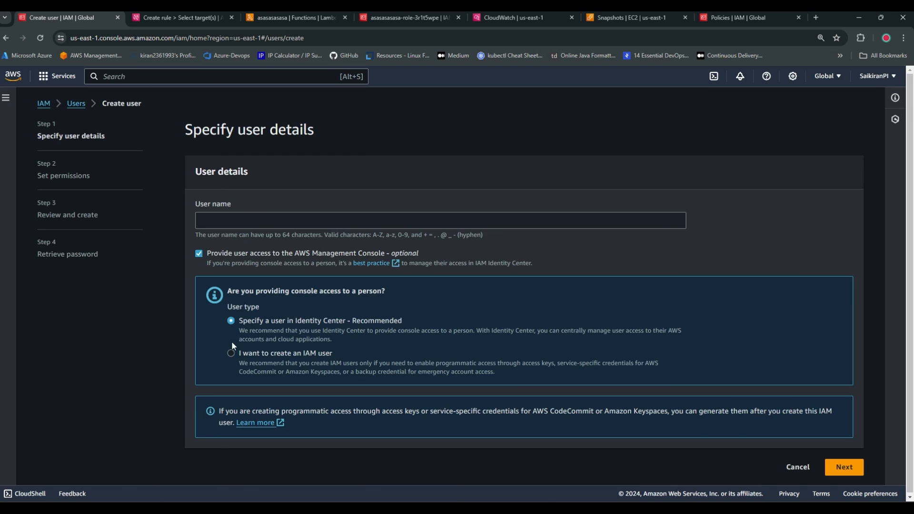
click(231, 353)
scroll(568, 413, down, 3)
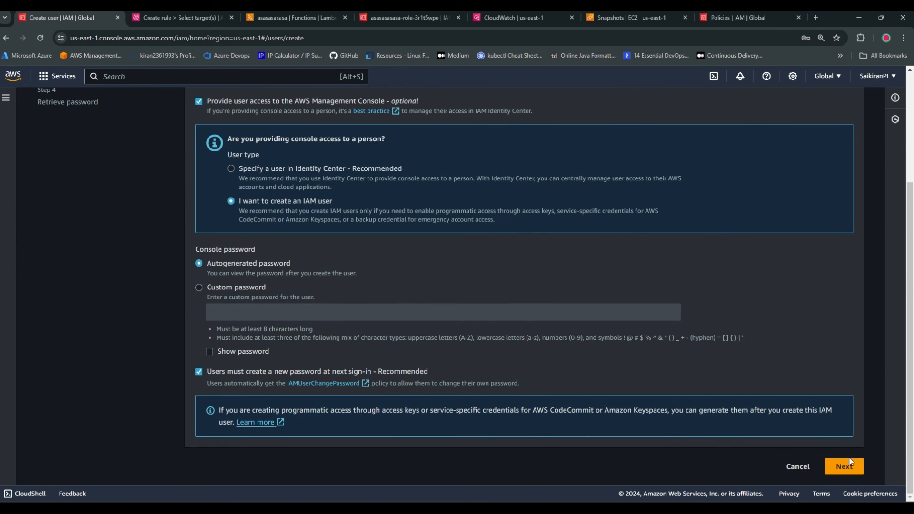
click(839, 469)
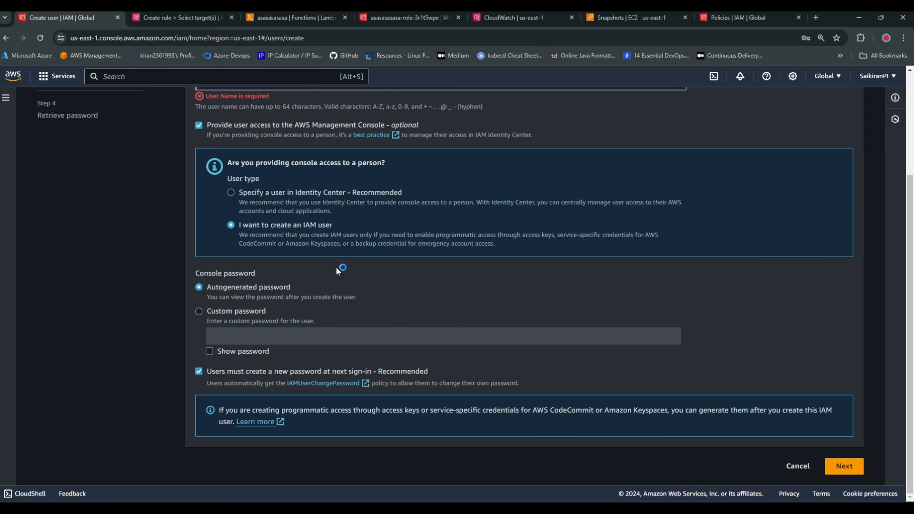
Name the new IAM user asasasasa and proceed to its permissions settings
scroll(336, 270, up, 3)
click(289, 219)
text(asasasas)
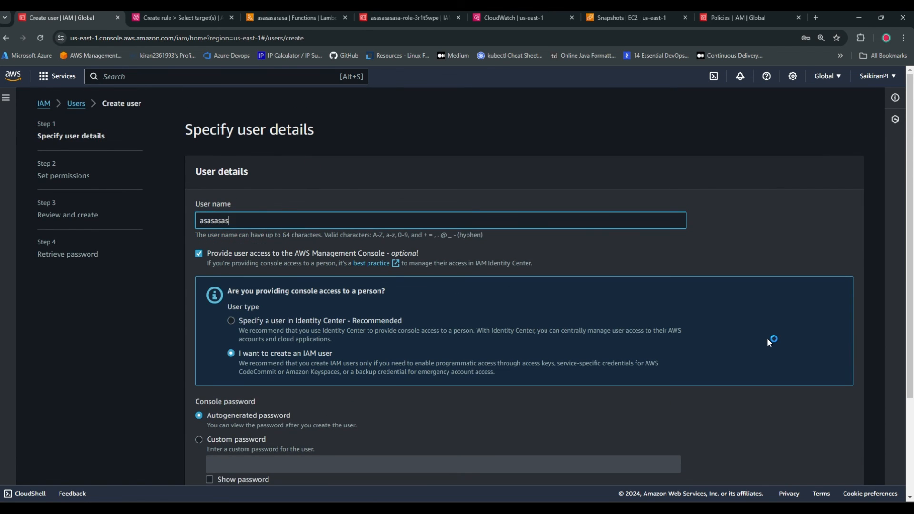
scroll(772, 342, down, 3)
click(846, 468)
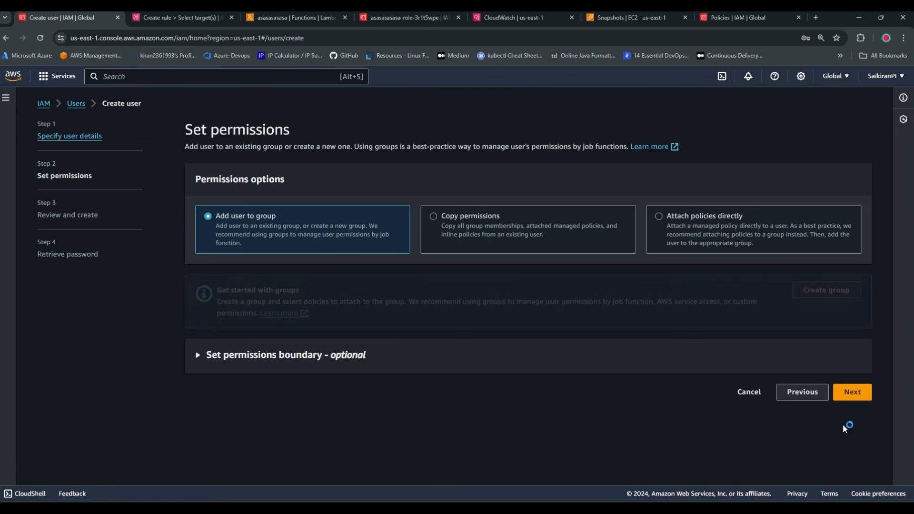
Attach the AdministratorAccess policy directly to the new user and proceed to the review stage
click(709, 217)
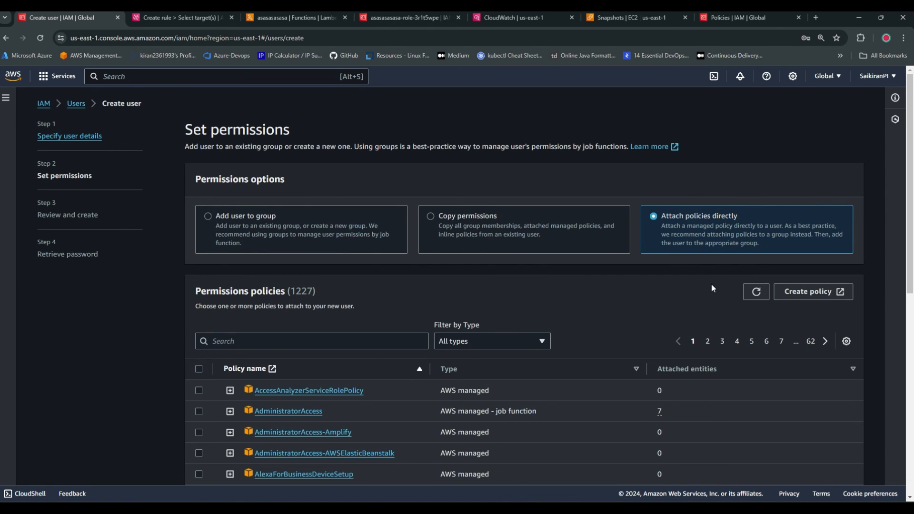
click(197, 412)
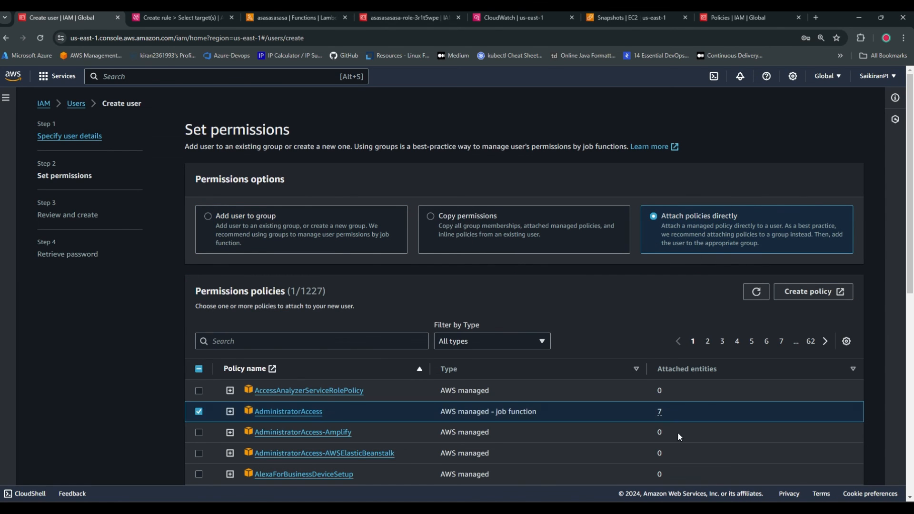
scroll(680, 432, down, 8)
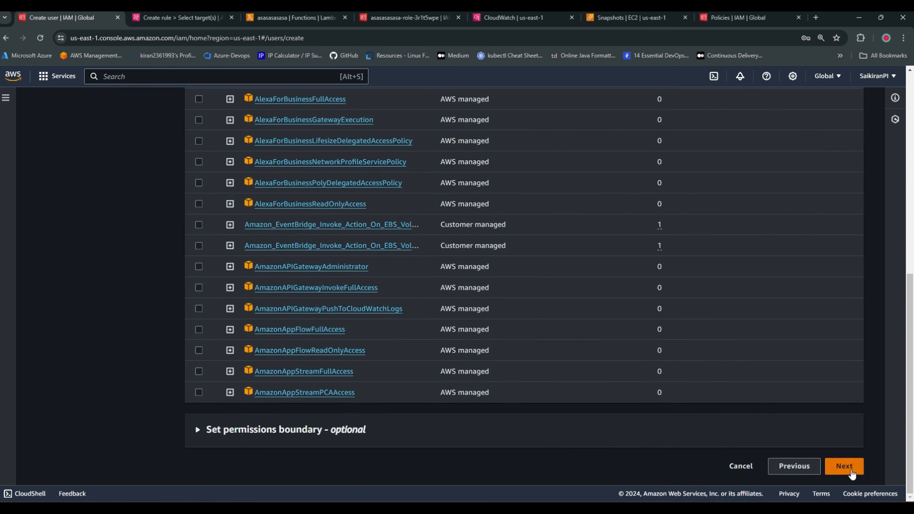
click(851, 468)
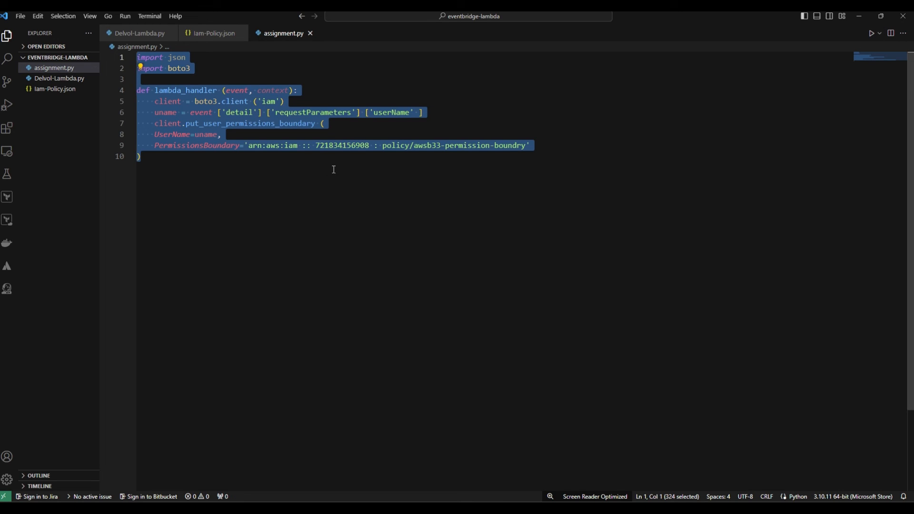
Switch to VS Code and review the full permissions boundary code in assignment.py
click(264, 175)
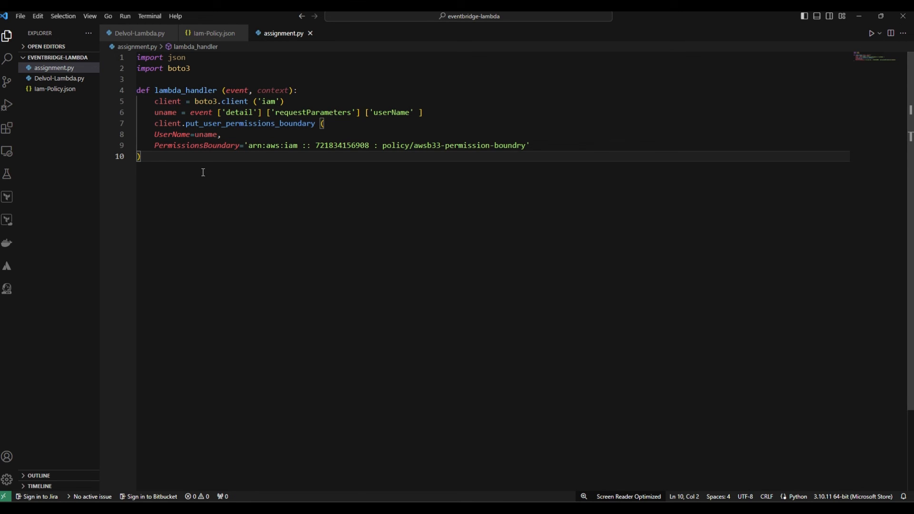
drag(176, 185, 137, 56)
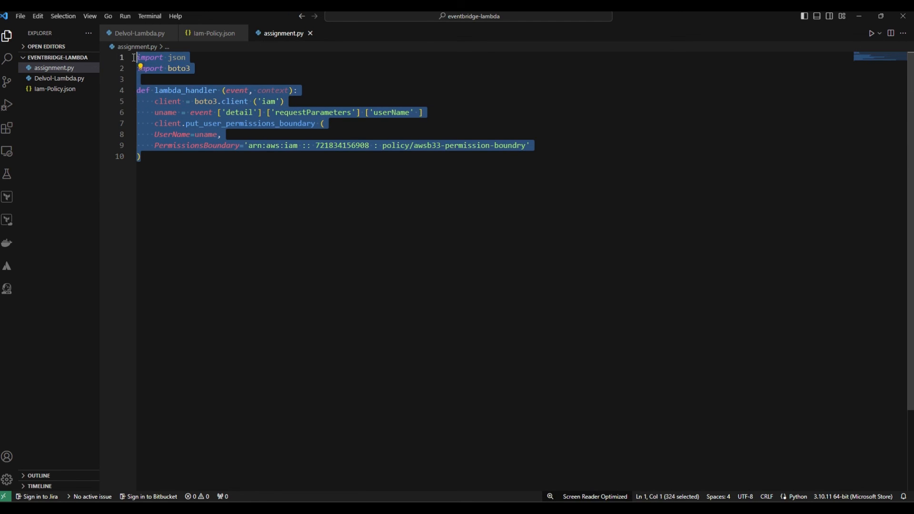
click(861, 20)
Review the EventBridge rule's Lambda target, the function's permissions configuration and the policies on its execution role
click(181, 17)
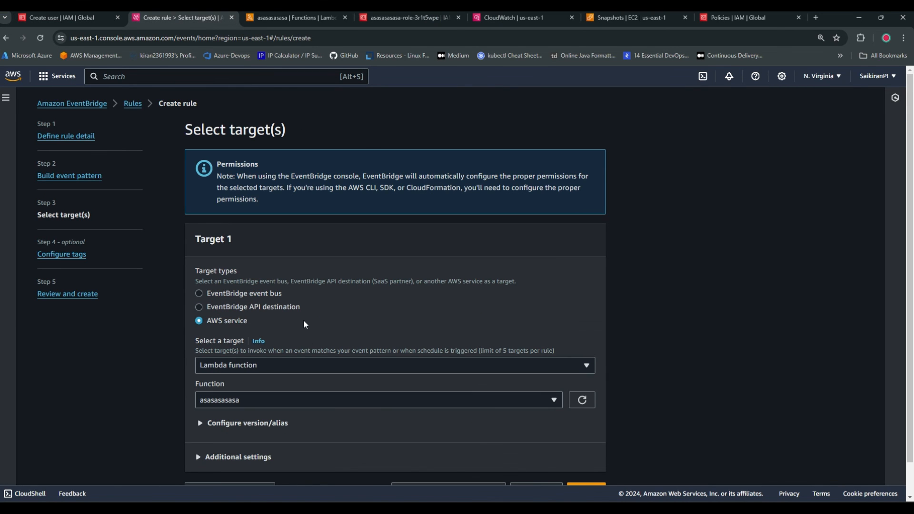
click(278, 18)
click(386, 15)
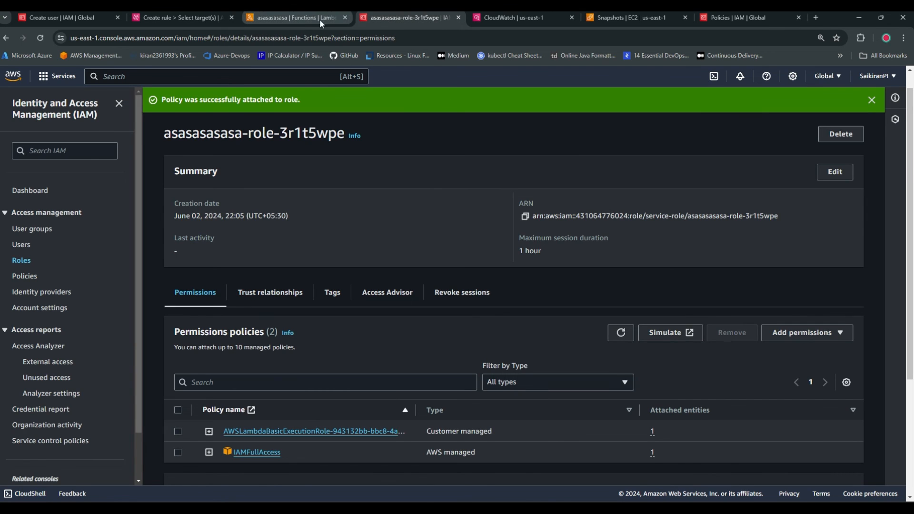
click(293, 17)
scroll(349, 390, down, 3)
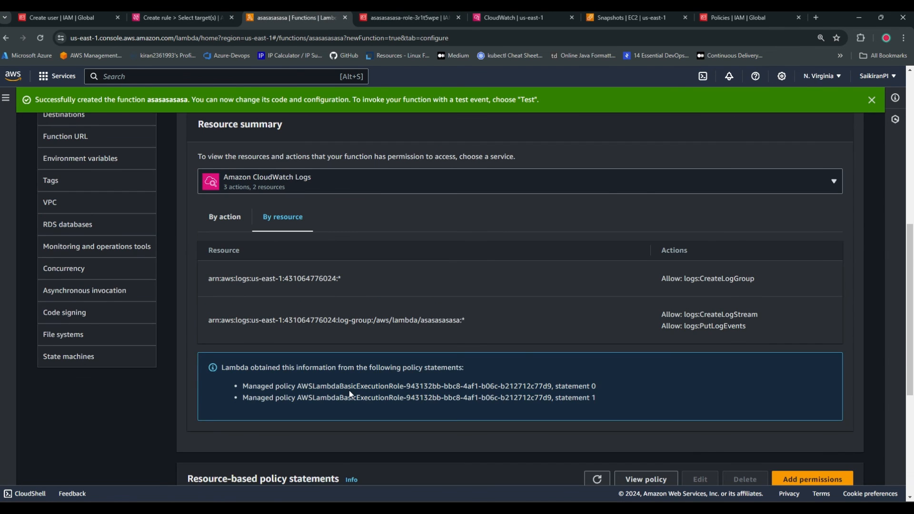
scroll(350, 394, up, 6)
click(193, 18)
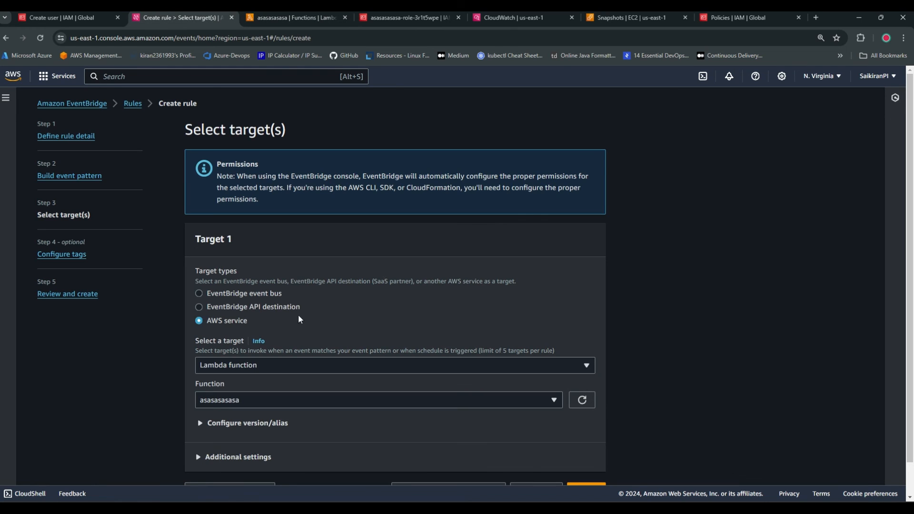
click(582, 400)
scroll(545, 415, down, 1)
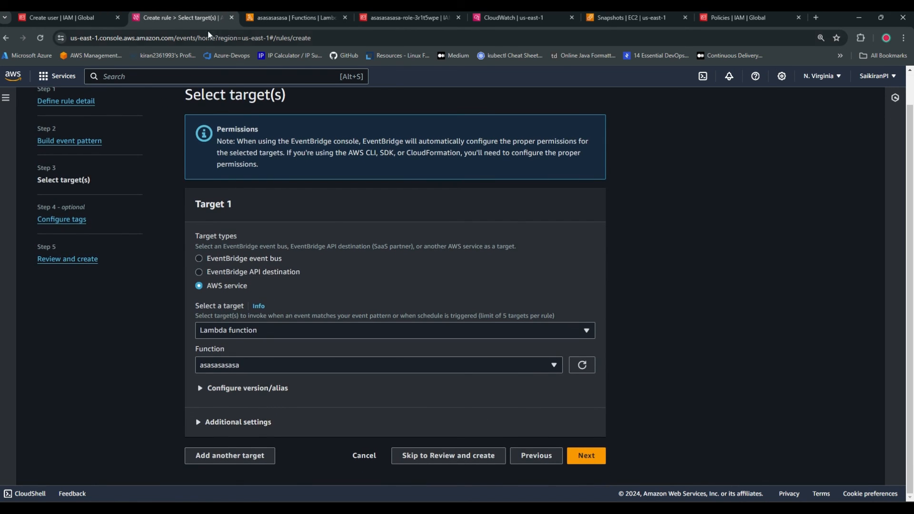
Examine the new user's permissions summary and compare it with the boundary code in assignment.py
click(72, 18)
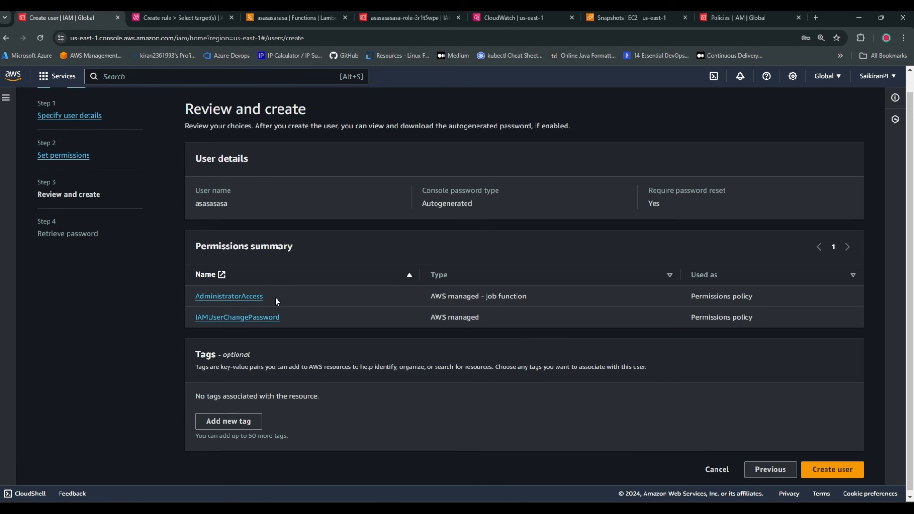
drag(275, 297, 178, 297)
click(178, 298)
click(548, 507)
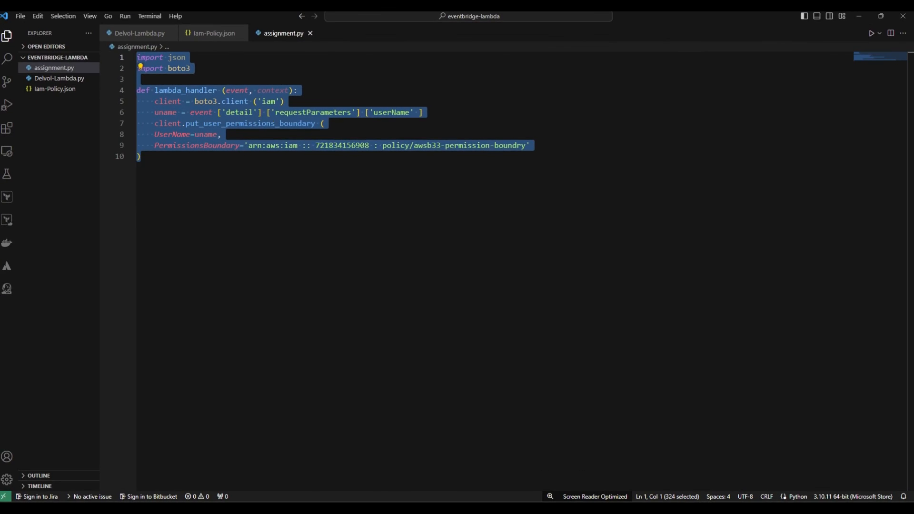
click(547, 508)
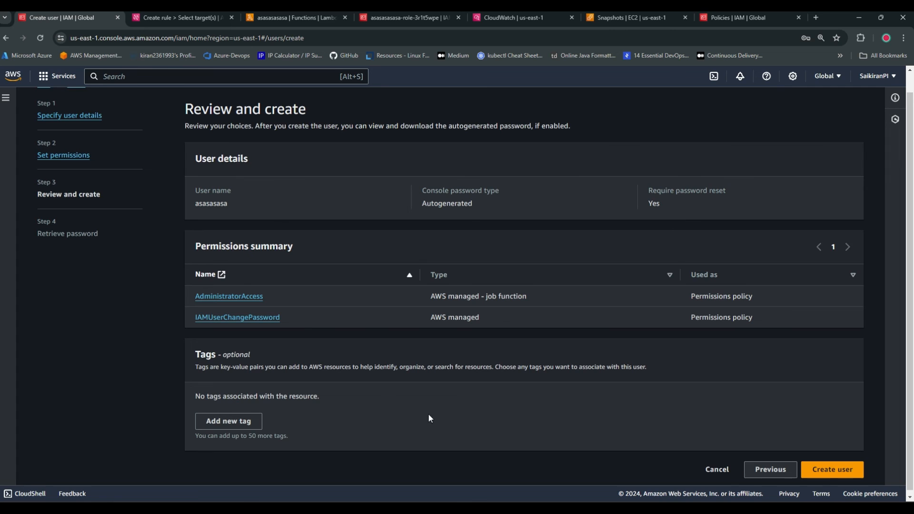
scroll(428, 414, up, 2)
key(alt+Tab)
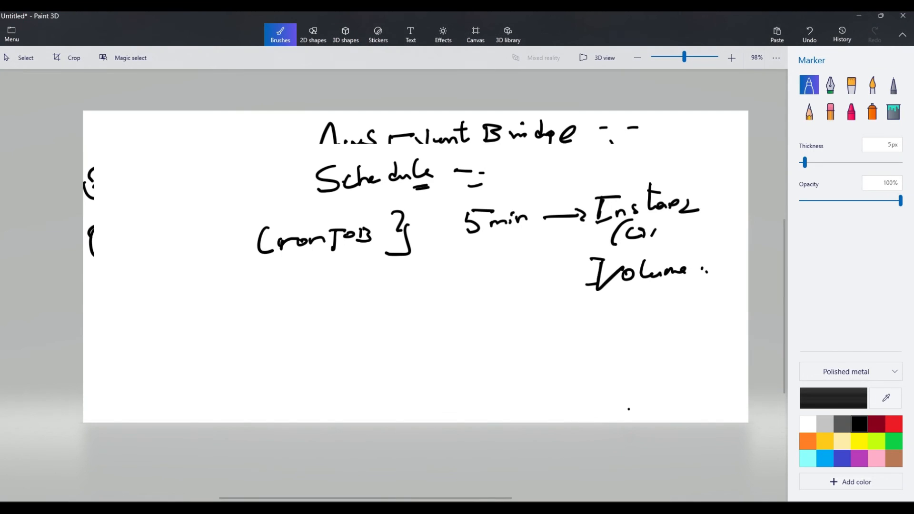
click(857, 19)
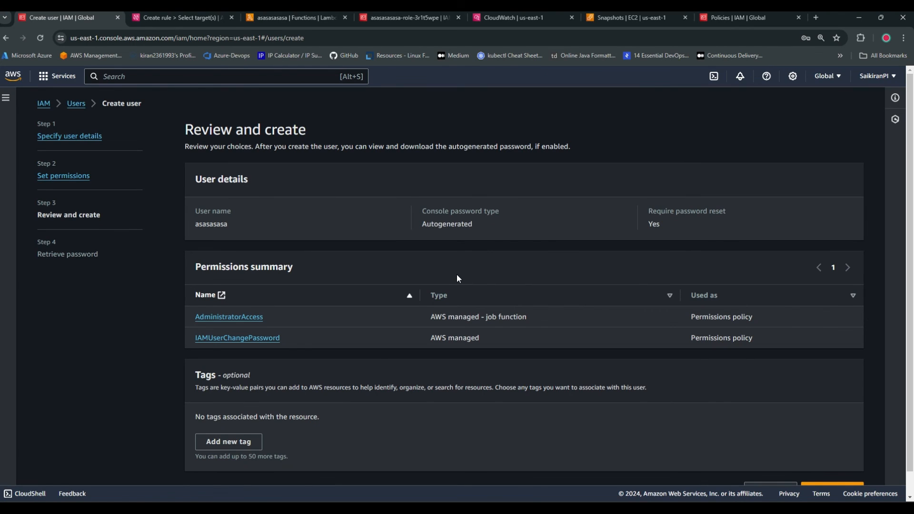